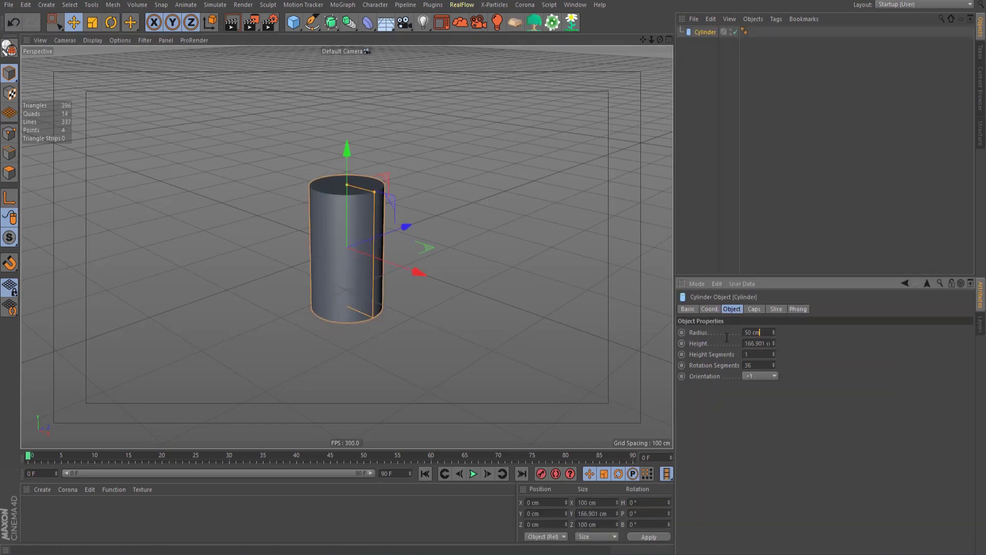
Set the candle cylinder to a 5 cm radius and 22 cm height.
left_click(758, 332)
type("5")
key("Tab")
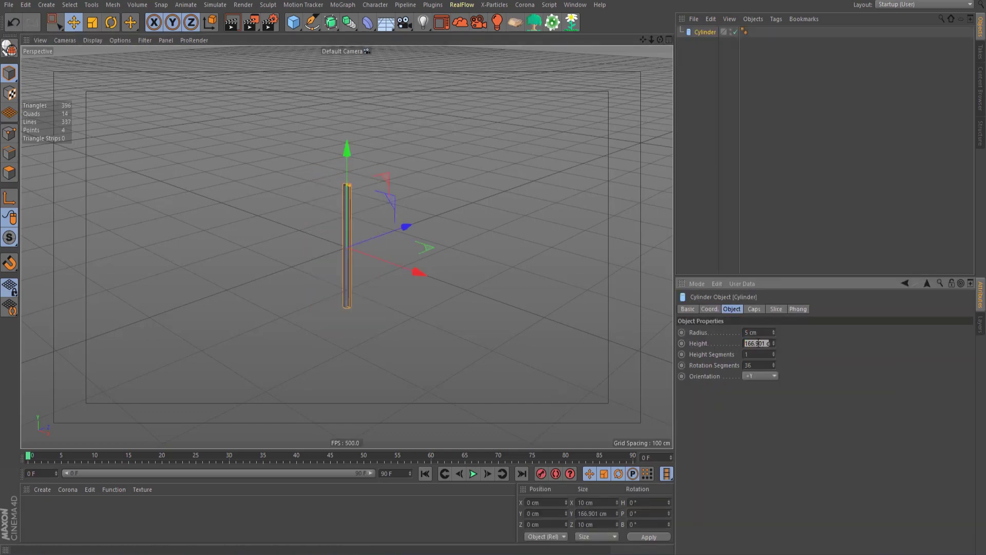
type("25m")
key("Return")
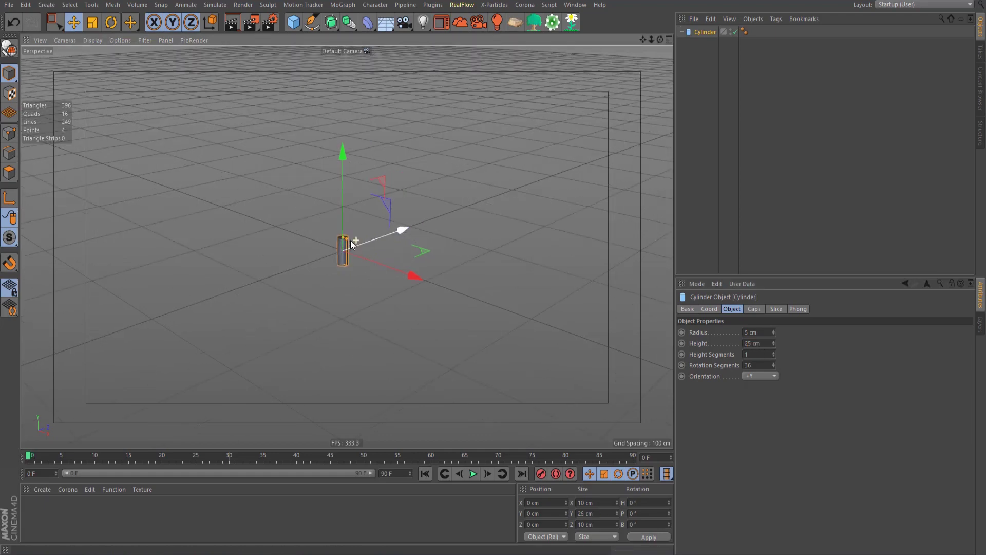
scroll(350, 240, "up", 3)
scroll(354, 276, "up", 3)
left_click(757, 343)
type("20")
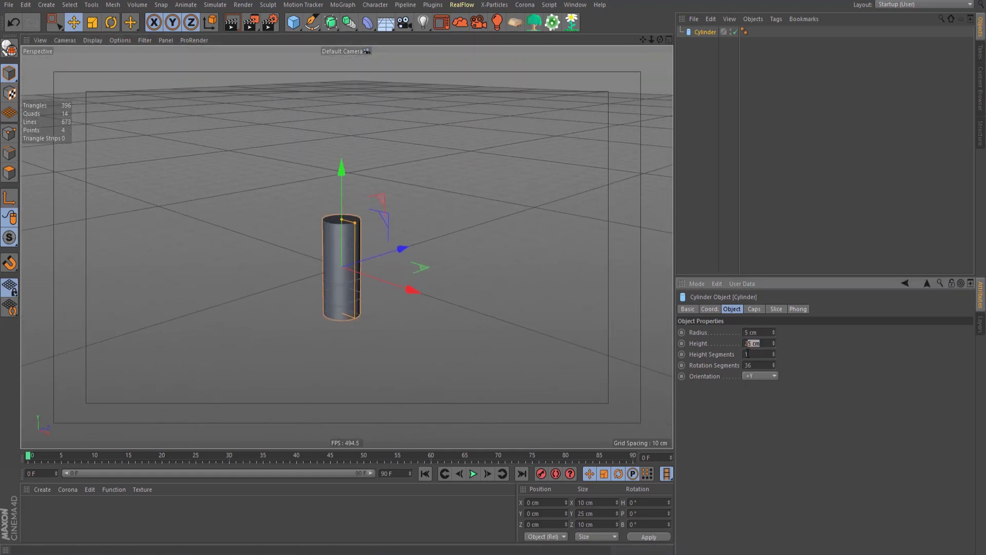
key("Return")
mouse_move(319, 267)
left_mouse_down("alt")
mouse_move(303, 232)
mouse_move(365, 209)
left_mouse_up("alt")
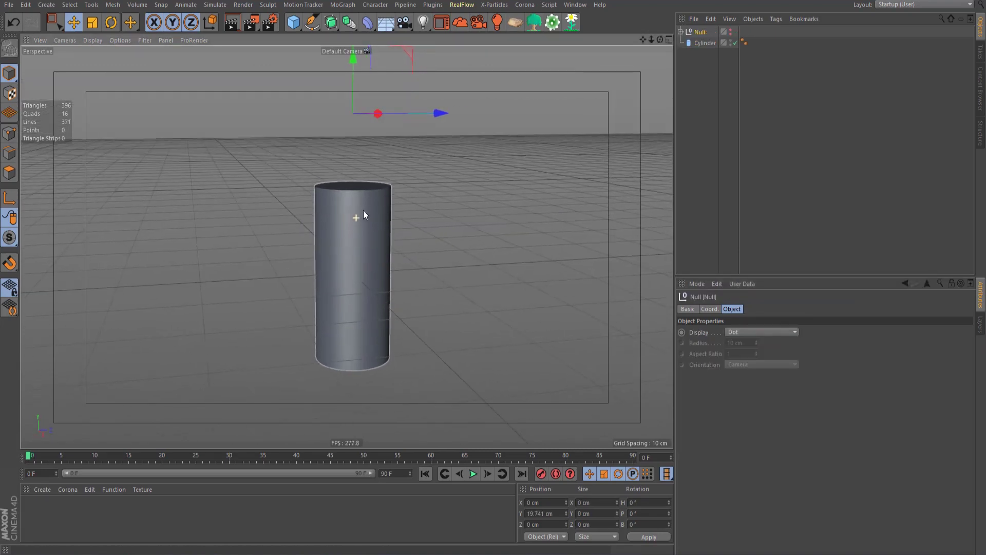
Enable the cylinder's cap fillet with a 0.5 cm radius.
left_click(362, 210)
left_click(754, 310)
left_click(720, 356)
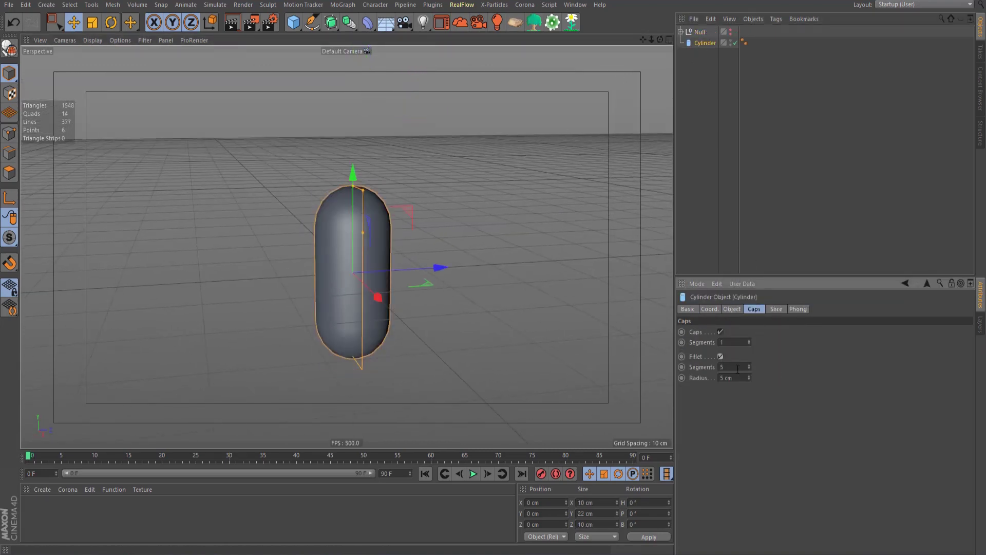
left_click(726, 378)
type("0.5")
key("Return")
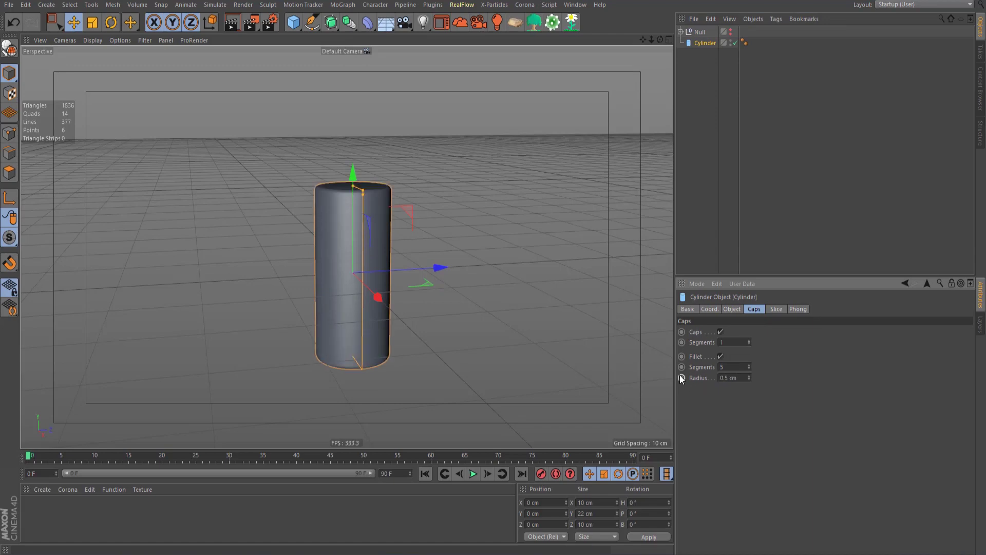
left_click_drag(375, 257, 372, 252, "alt")
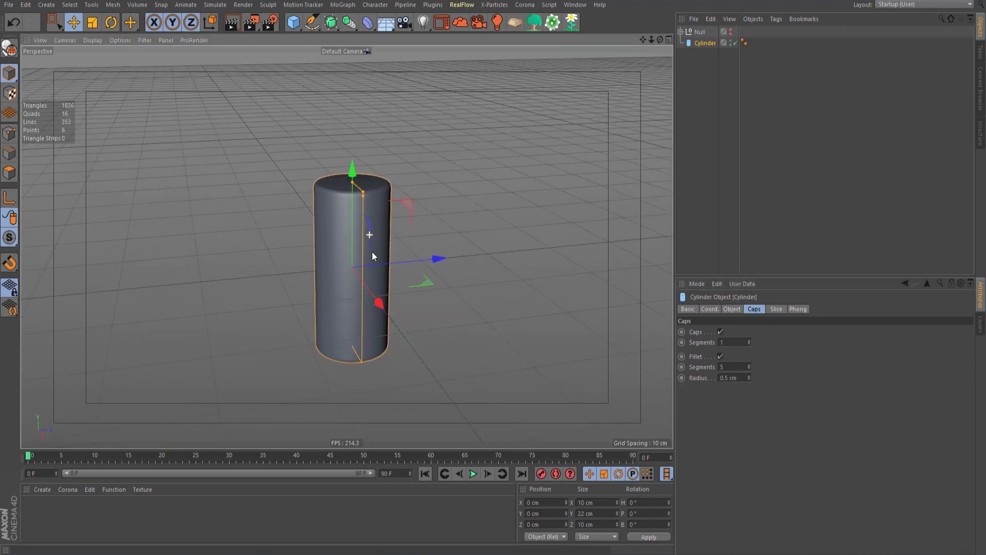
left_click(293, 22)
Resize the new cube to about 11.8 cm and place it on the cylinder's top.
key("t")
mouse_move(525, 92)
left_mouse_down()
mouse_move(206, 272)
mouse_move(169, 277)
left_mouse_up()
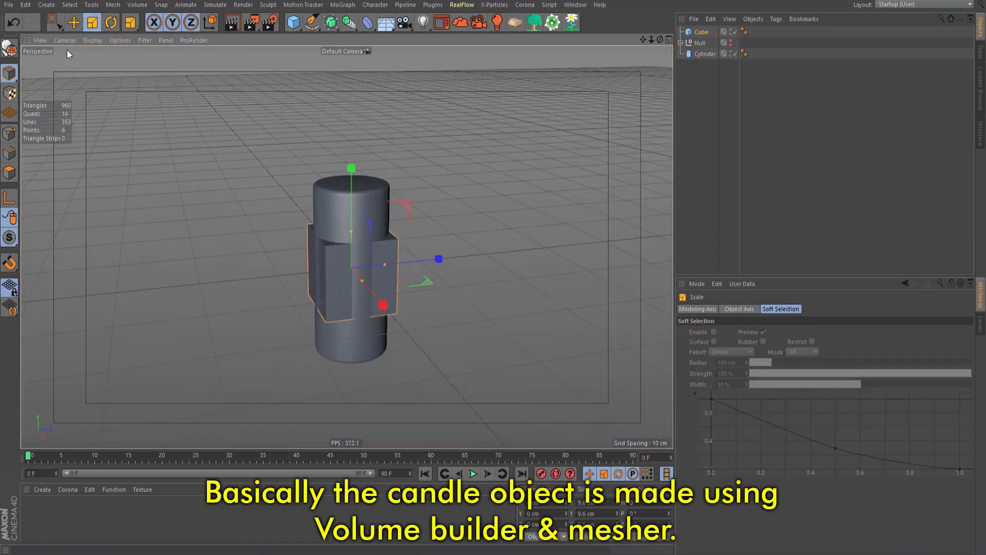
key("e")
left_click_drag(351, 177, 355, 71)
key("t")
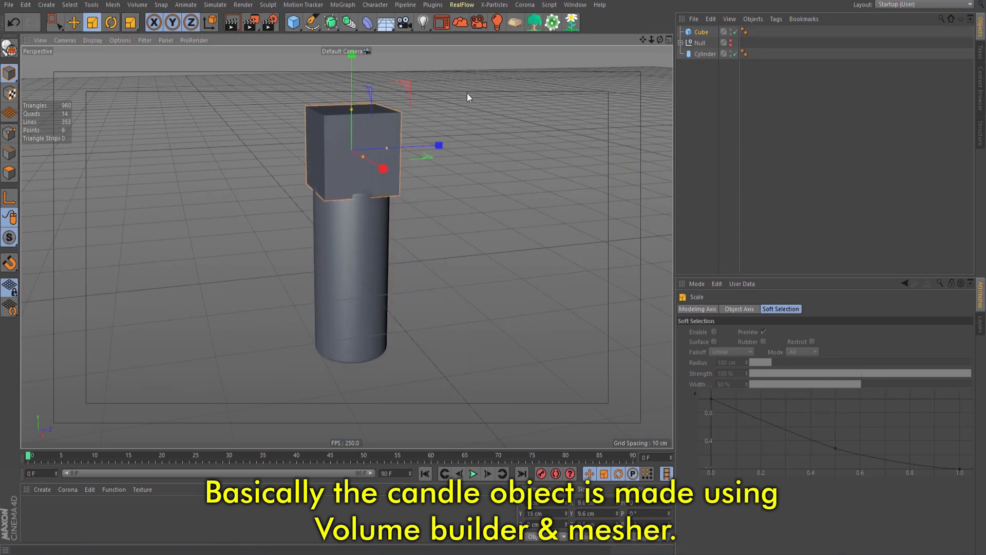
left_click_drag(471, 91, 491, 190)
Tilt the cube about 23 degrees and stretch its X size to about 41.8 cm.
key("F4")
scroll(355, 247, "up", 10)
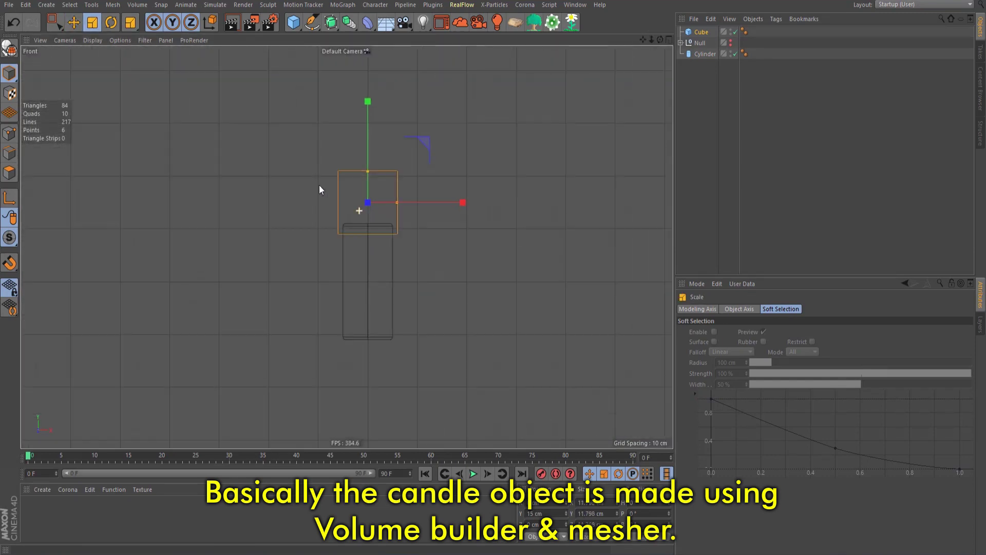
left_click(112, 20)
left_click_drag(408, 163, 427, 180)
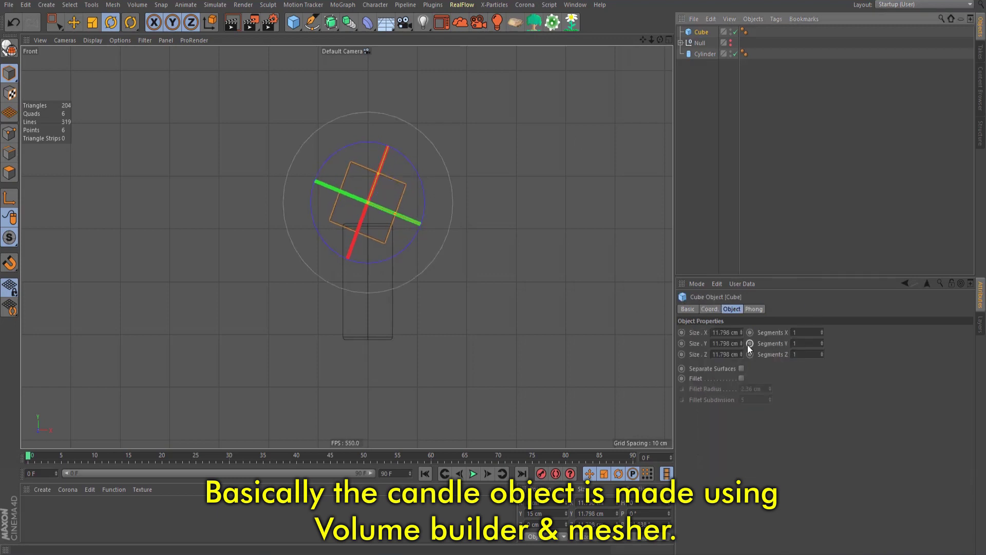
left_click_drag(741, 332, 757, 332)
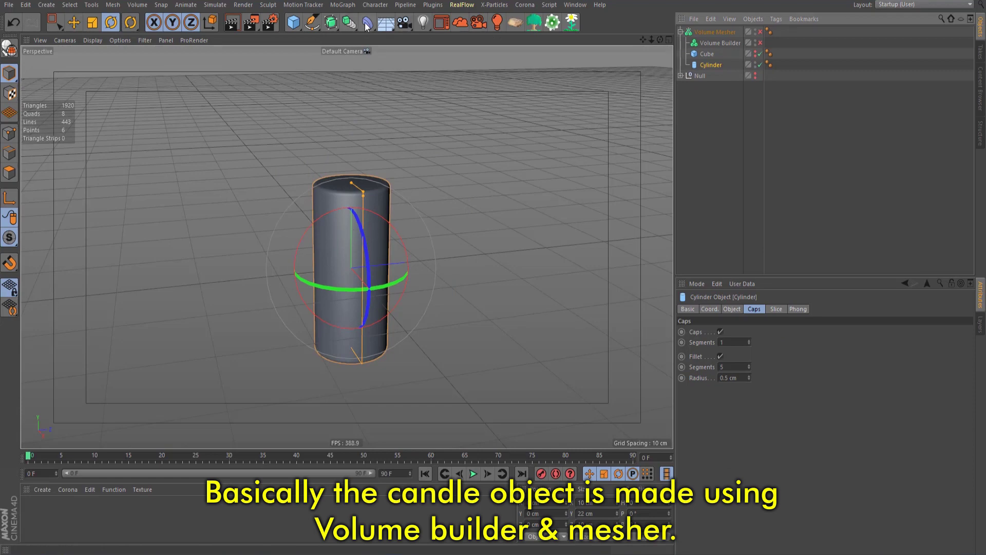
left_click(368, 22)
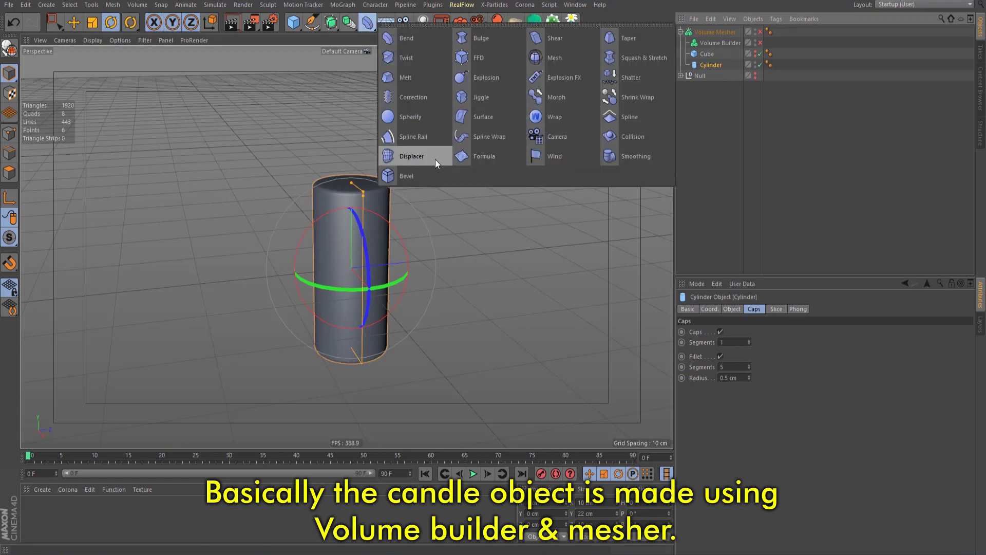
Add a Taper deformer to the cylinder with 0% curvature and 15% strength.
left_click(631, 36, "shift")
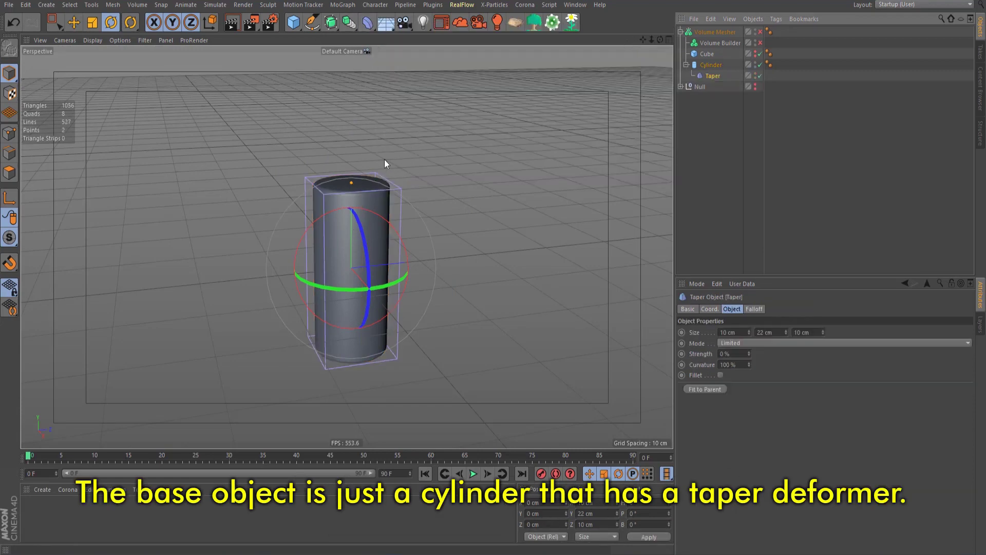
left_click_drag(748, 364, 749, 390)
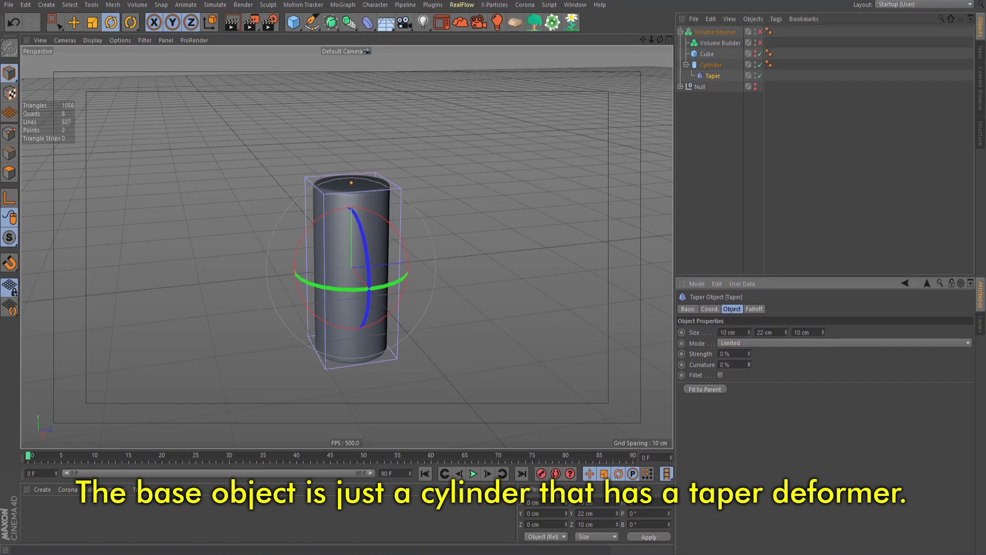
mouse_move(749, 354)
left_mouse_down()
mouse_move(749, 346)
mouse_move(747, 357)
left_mouse_up()
mouse_move(445, 217)
left_mouse_down("alt")
mouse_move(384, 217)
mouse_move(421, 230)
left_mouse_up("alt")
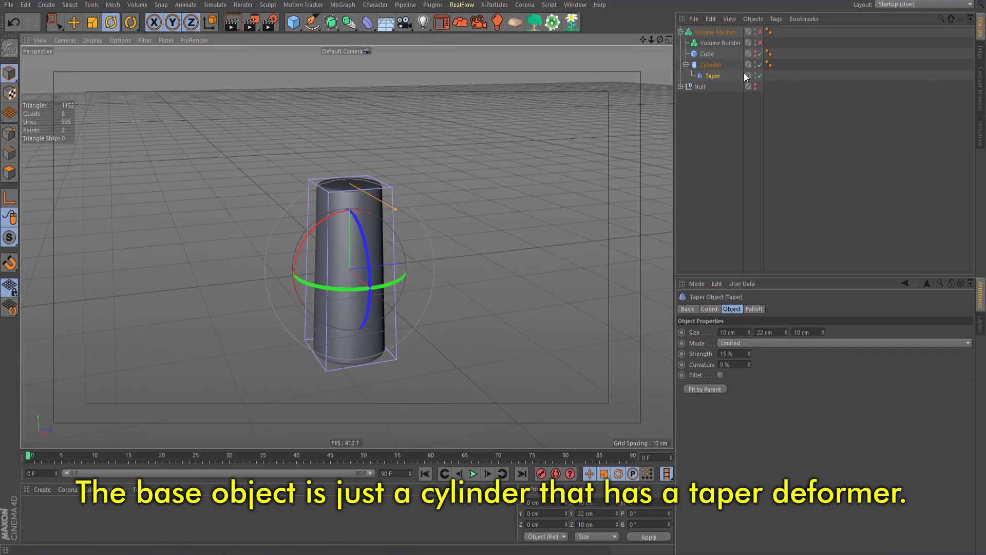
Add a sphere about 9.6 cm wide on the cylinder's top inside the Volume Builder.
left_click(291, 24)
left_click(489, 57)
key("t")
left_click_drag(290, 245, 145, 286)
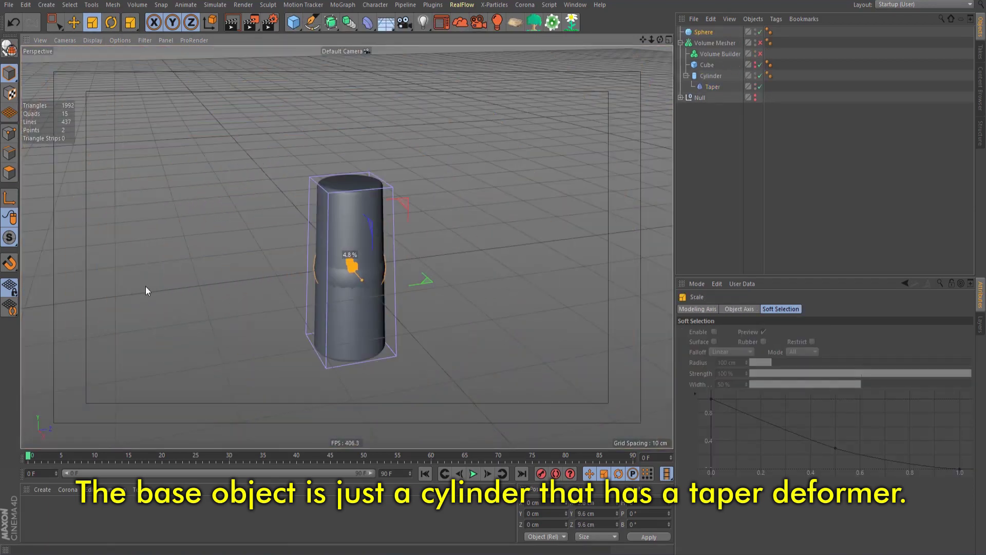
key("e")
left_click_drag(350, 167, 350, 57)
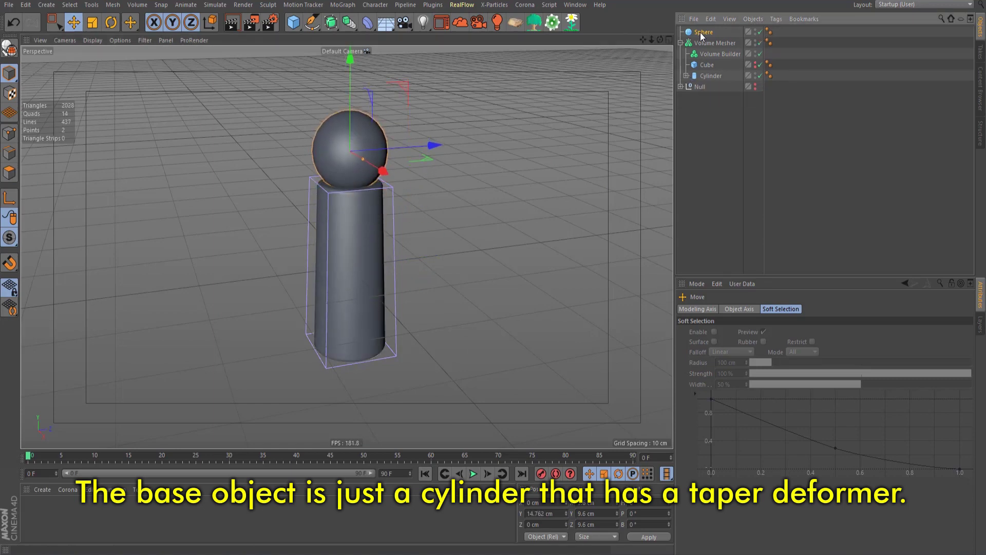
left_click_drag(703, 32, 707, 60)
left_click(719, 43)
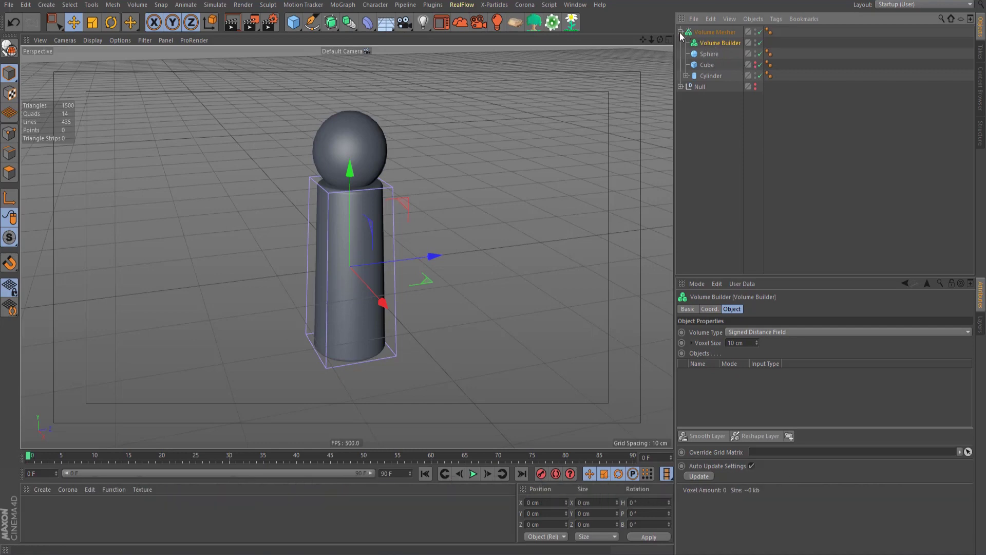
Set the Sphere and Cube to Subtract mode in the Volume Builder.
left_click(709, 36)
left_click_drag(708, 54, 709, 44)
left_click(711, 45)
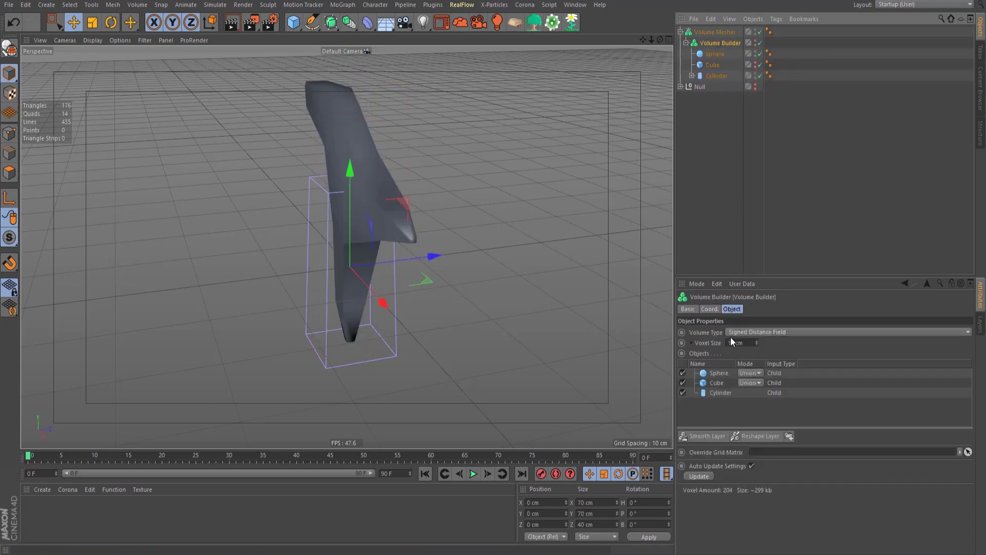
left_click(746, 374)
left_click(750, 384)
left_click(751, 384)
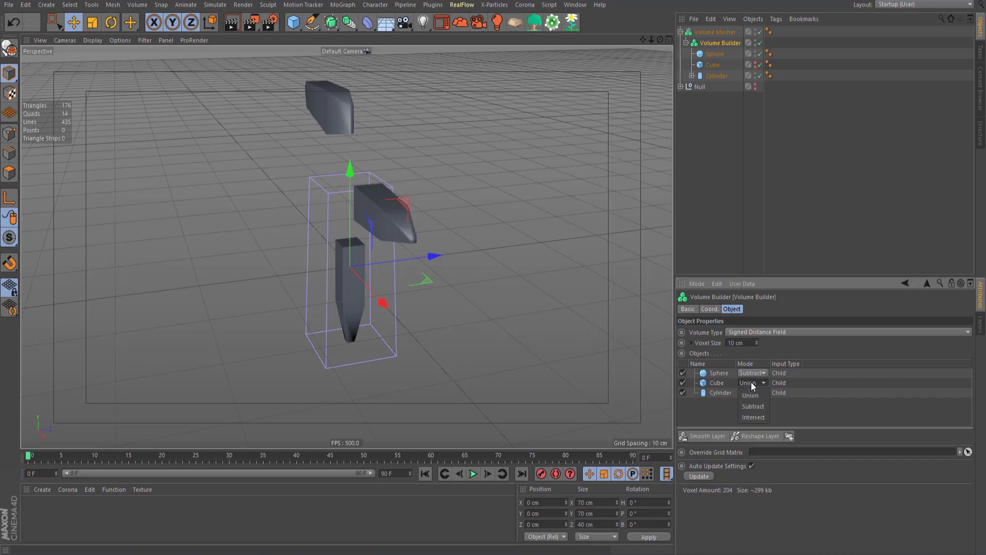
left_click(751, 406)
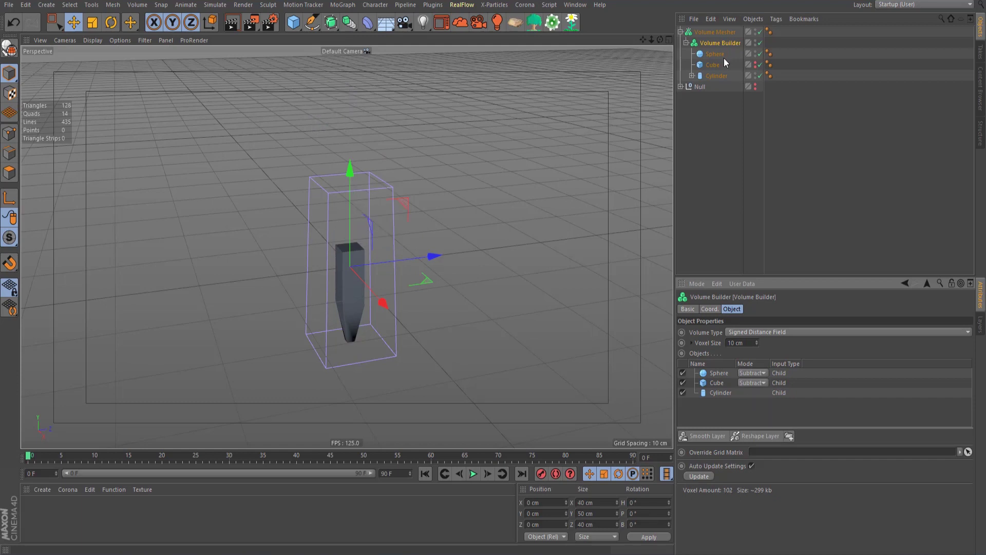
Set the Volume Builder's voxel size to 0.2 cm.
type("2")
key("Return")
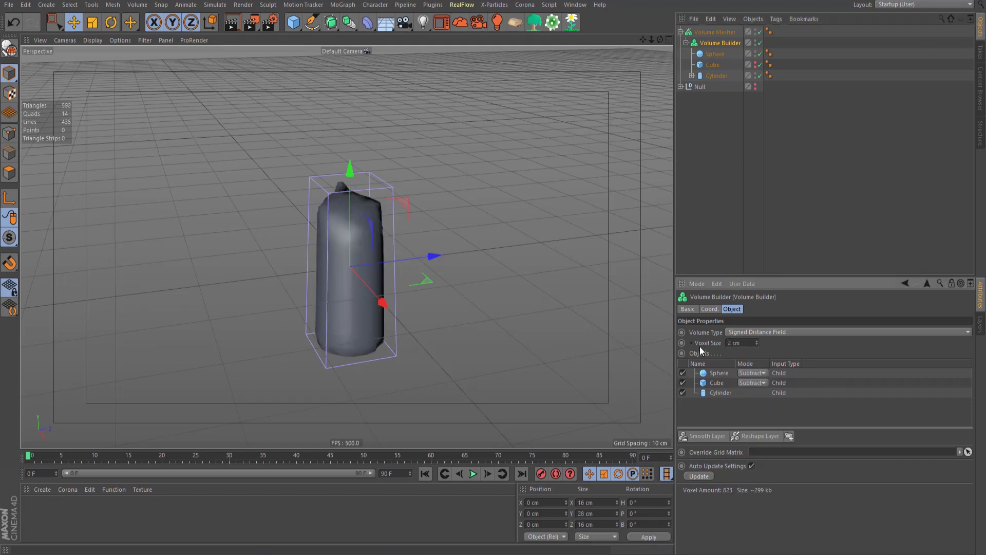
type("0.2")
key("Return")
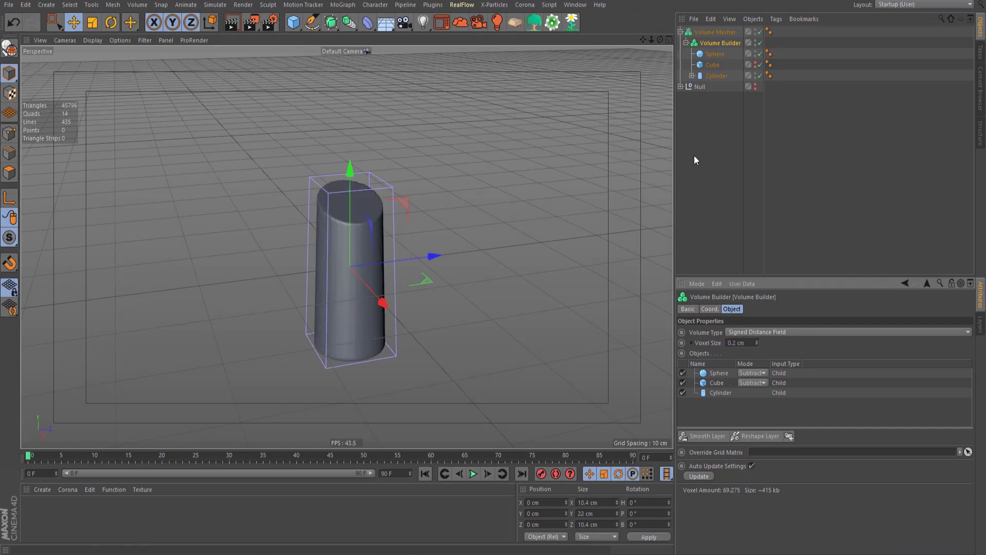
Raise the cylinder's rotation segments to 60 and disable the Sphere in the volume.
left_click(716, 76)
left_click(719, 42)
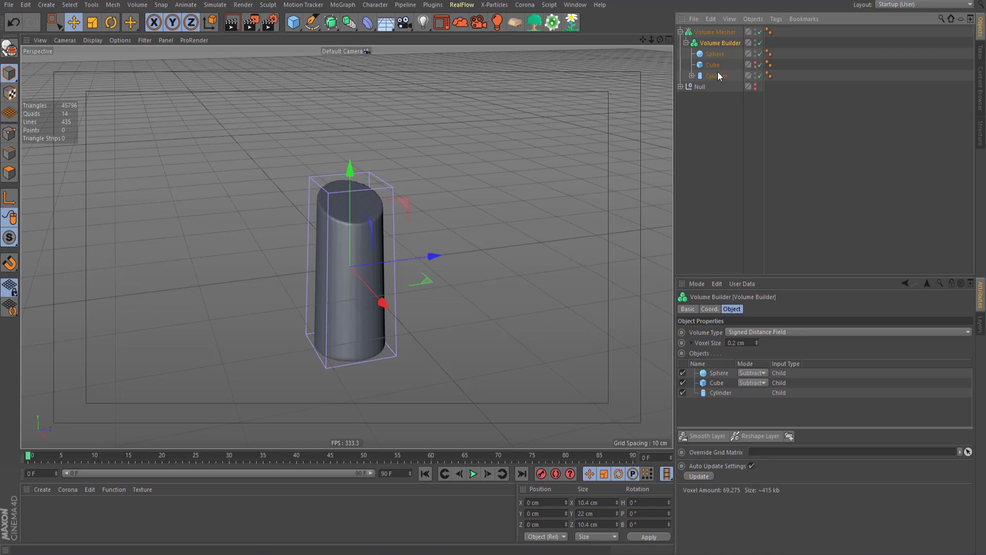
left_click(717, 75)
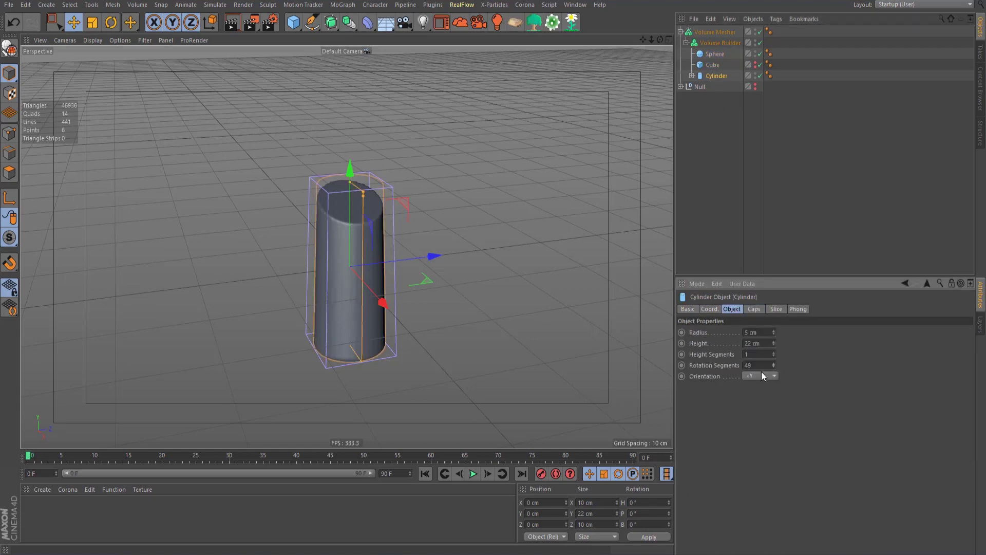
key("Return")
left_click(719, 43)
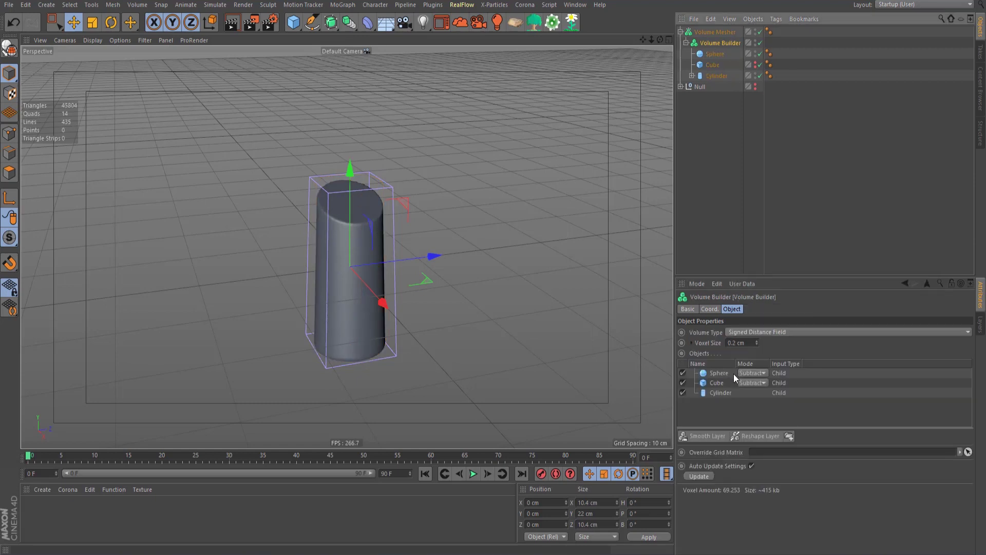
left_click(682, 372)
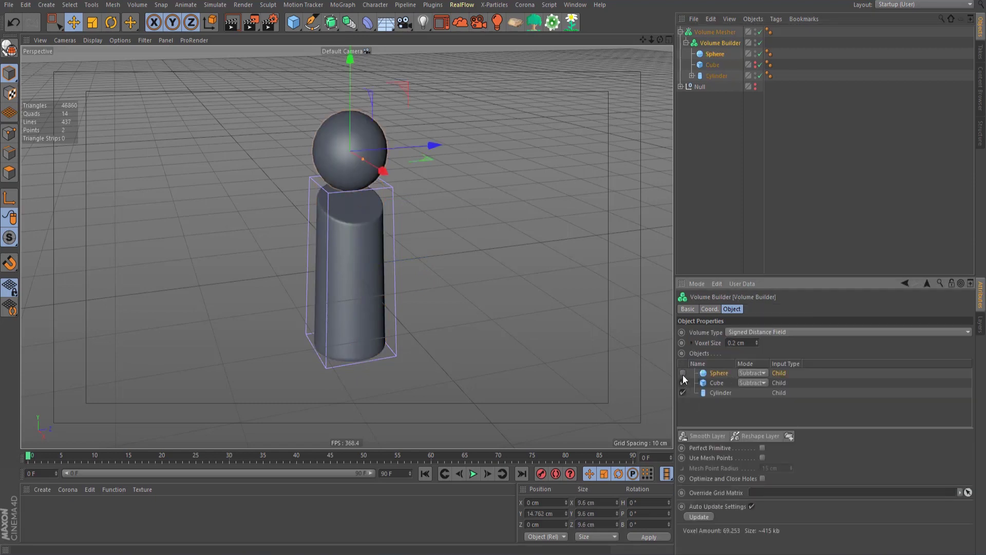
Re-enable the Sphere, lower it into the candle top and shift it along X.
left_click(683, 373)
left_click_drag(352, 82, 353, 103)
middle_click(362, 182)
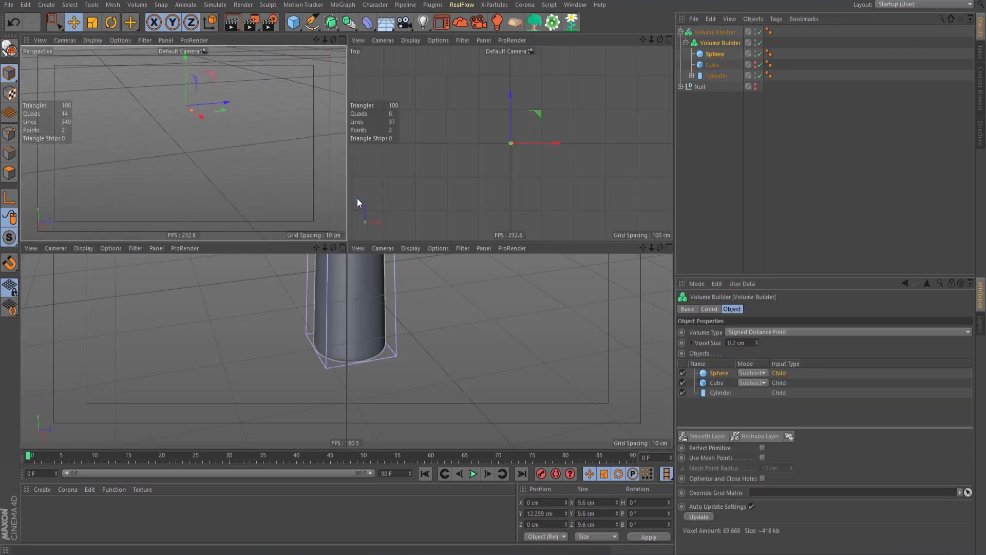
middle_click(231, 125)
scroll(285, 183, "up", 5)
scroll(457, 255, "up", 3)
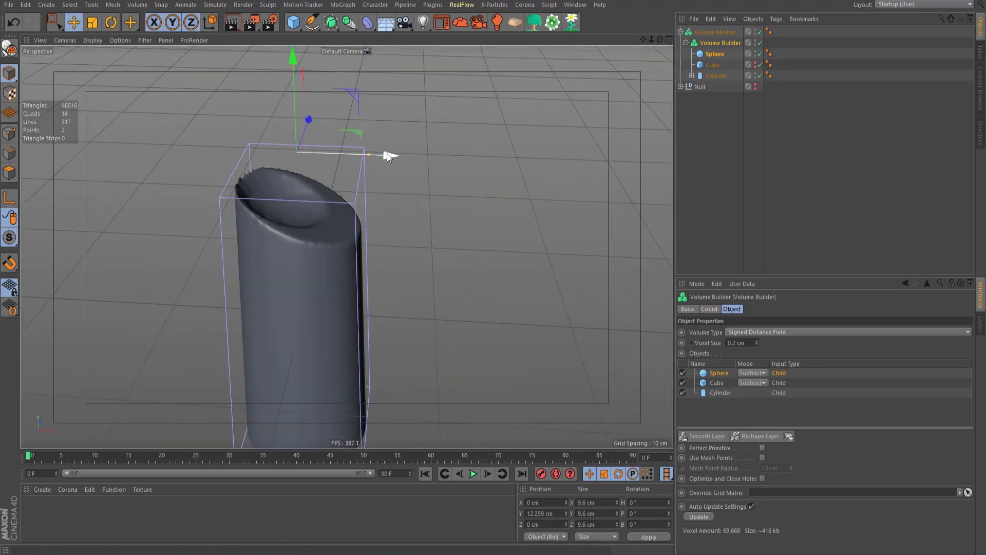
left_click_drag(386, 153, 477, 132)
key("t")
key("e")
left_click_drag(405, 158, 417, 159)
left_click_drag(359, 224, 267, 231, "alt")
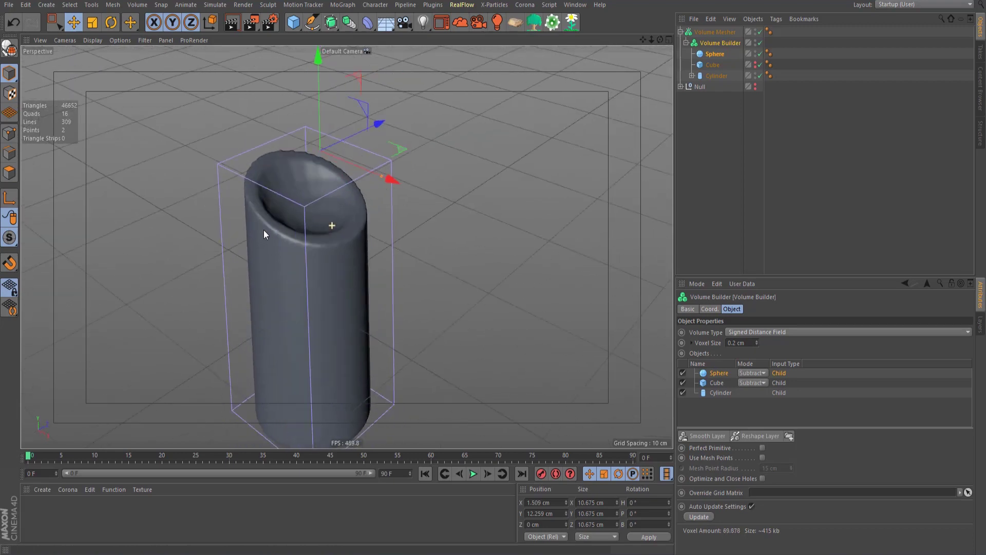
Add a Smooth Layer to the Volume Builder with Voxel Distance 1 and about 48% strength.
left_click(709, 45)
left_click(704, 435)
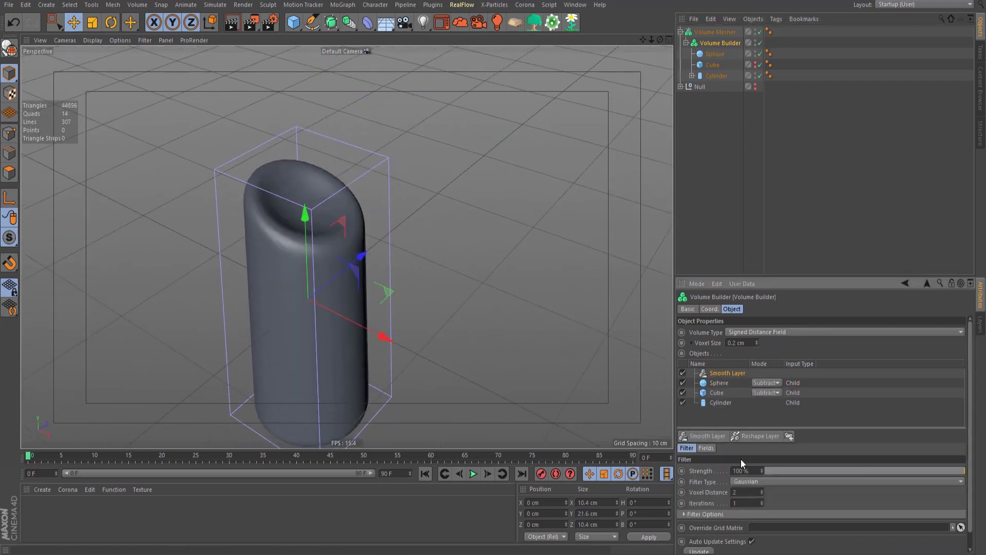
double_click(746, 492)
type("1")
key("Return")
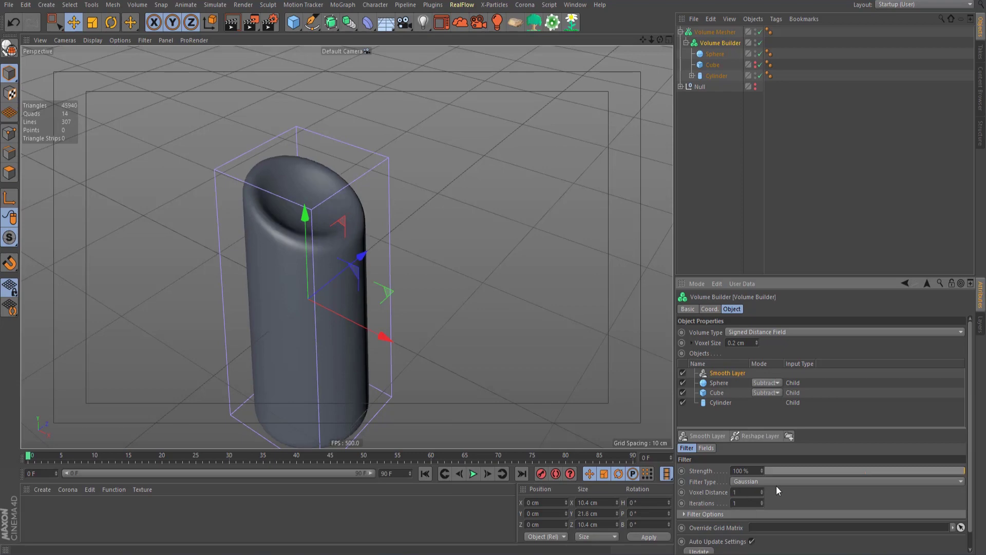
left_click(861, 470)
left_click_drag(862, 469, 863, 469)
left_click_drag(365, 254, 328, 227, "alt")
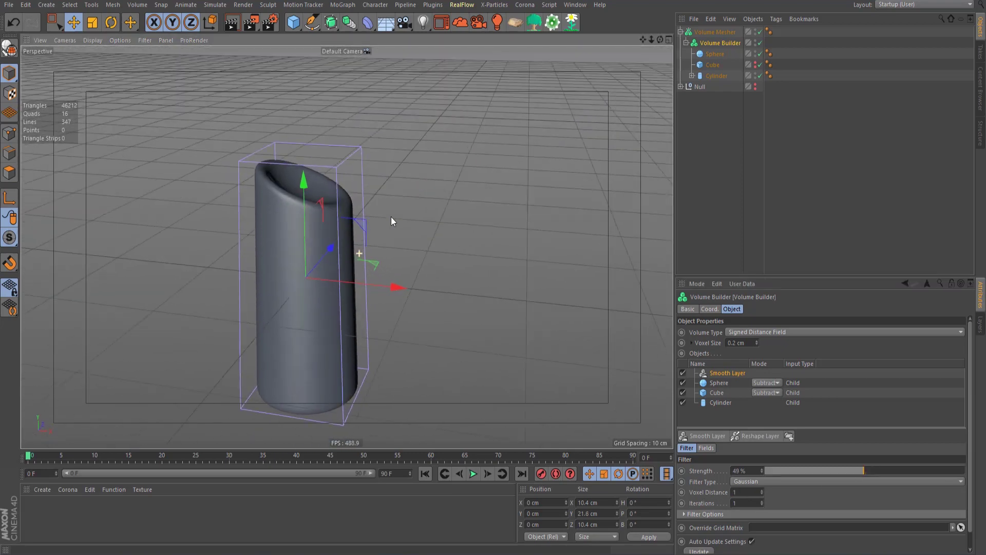
left_click(681, 32)
left_click(685, 43)
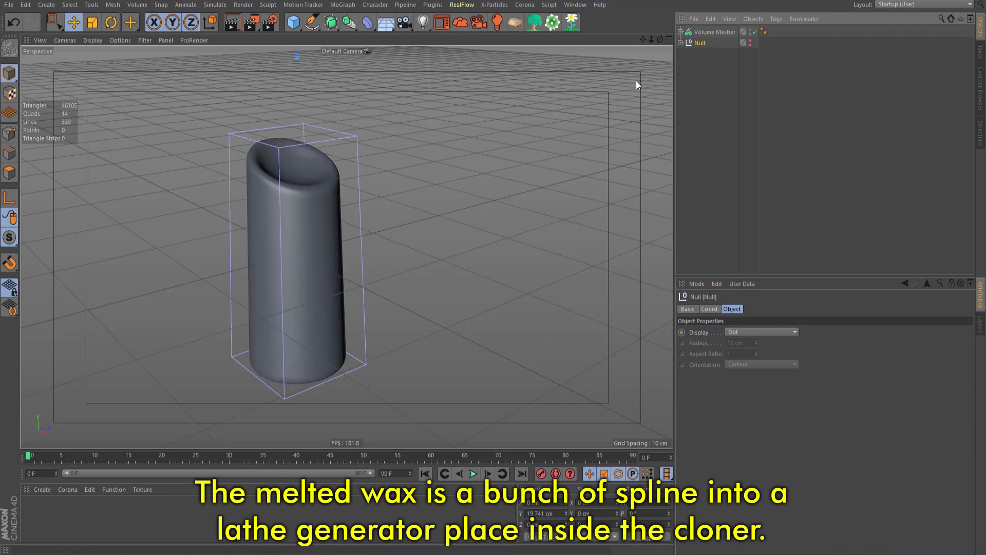
Unhide the Null, move Lathe and Lathe.1 out of it and delete it.
left_click(751, 43, "ctrl")
key("h")
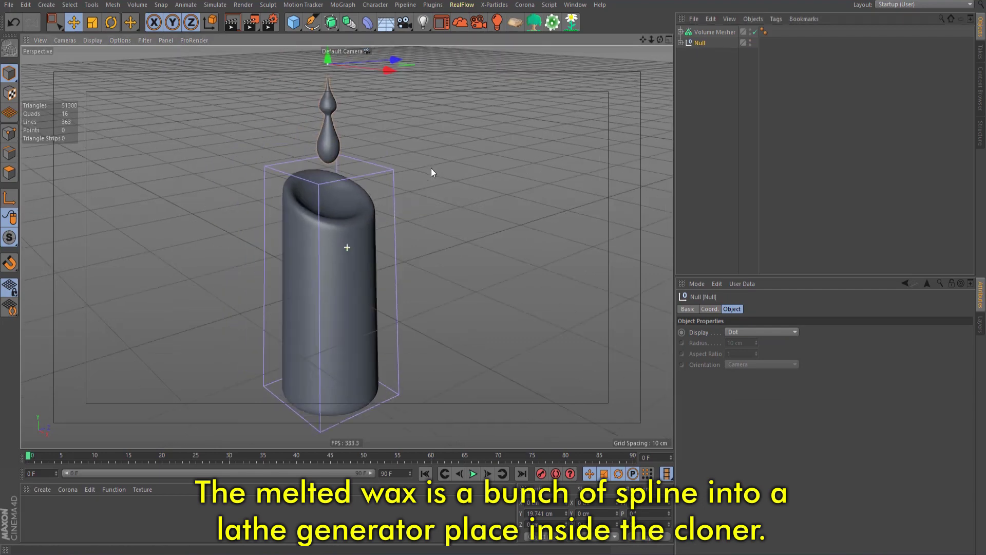
left_click_drag(432, 172, 381, 134, "alt")
left_click(680, 43)
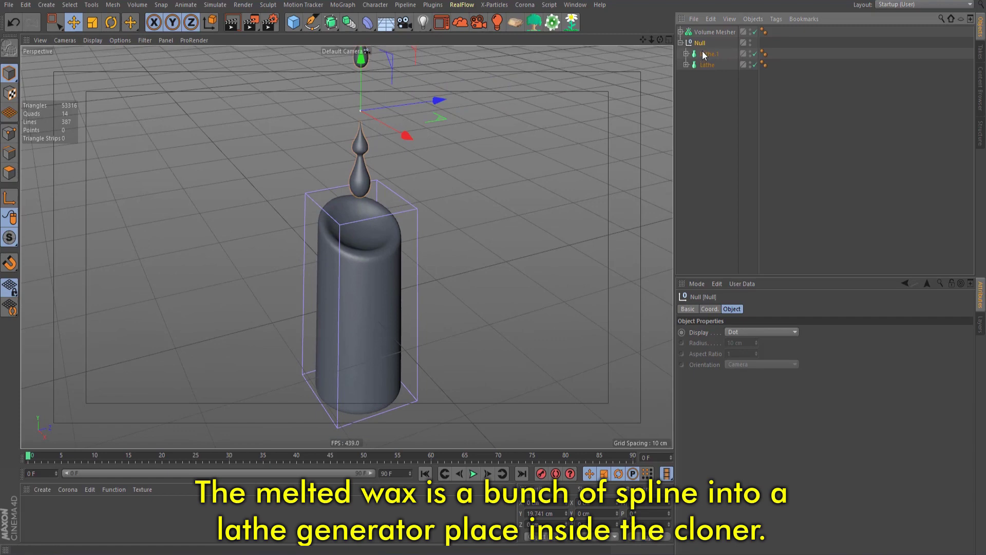
left_click_drag(704, 55, 703, 73)
left_click(702, 45)
key("Delete")
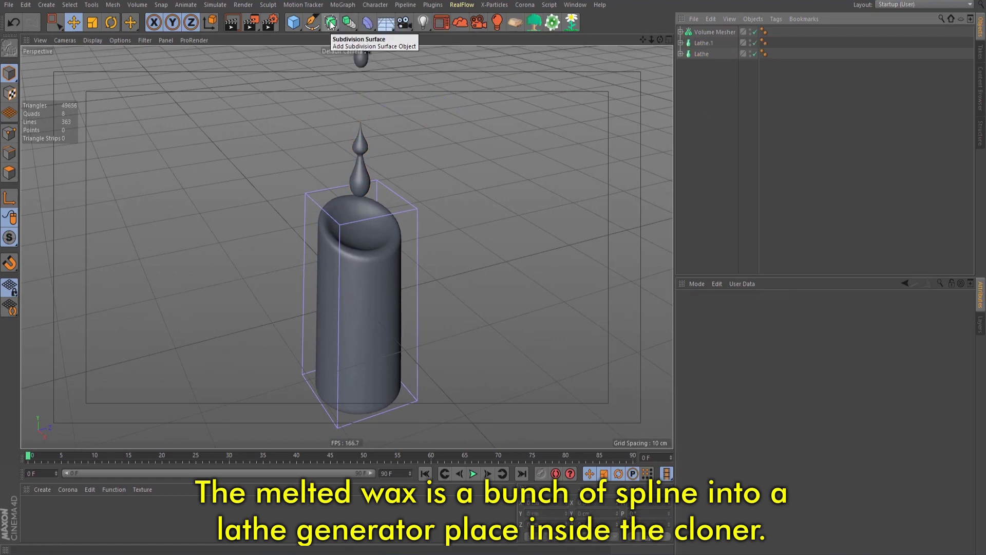
Add a MoGraph Cloner containing both Lathe and Lathe.1.
left_click(331, 25)
left_click(343, 5)
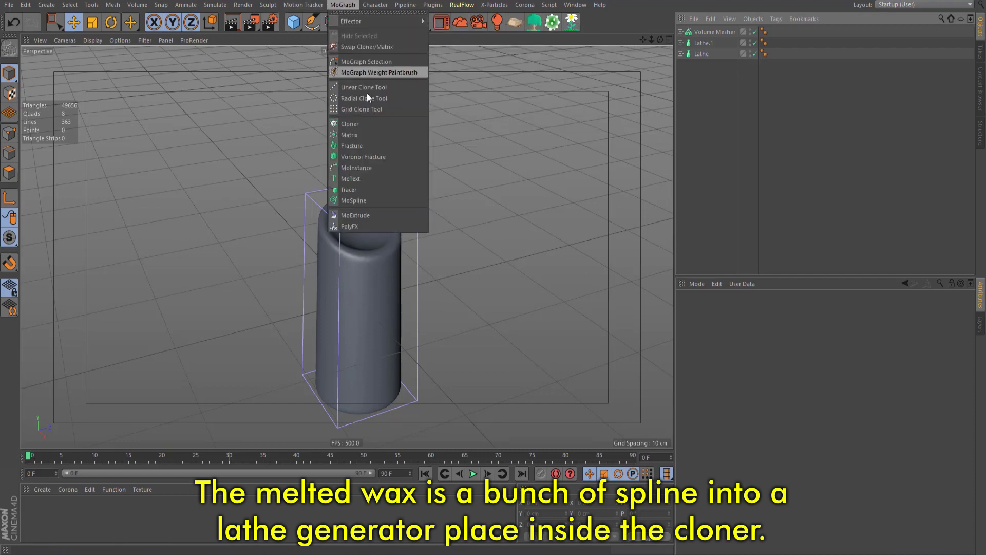
left_click(364, 123)
left_click(703, 54)
left_click(701, 65, "shift")
left_click_drag(701, 64, 704, 32)
left_click(703, 32)
Set the Cloner to Object mode using the Cylinder as its source object.
left_click(734, 332)
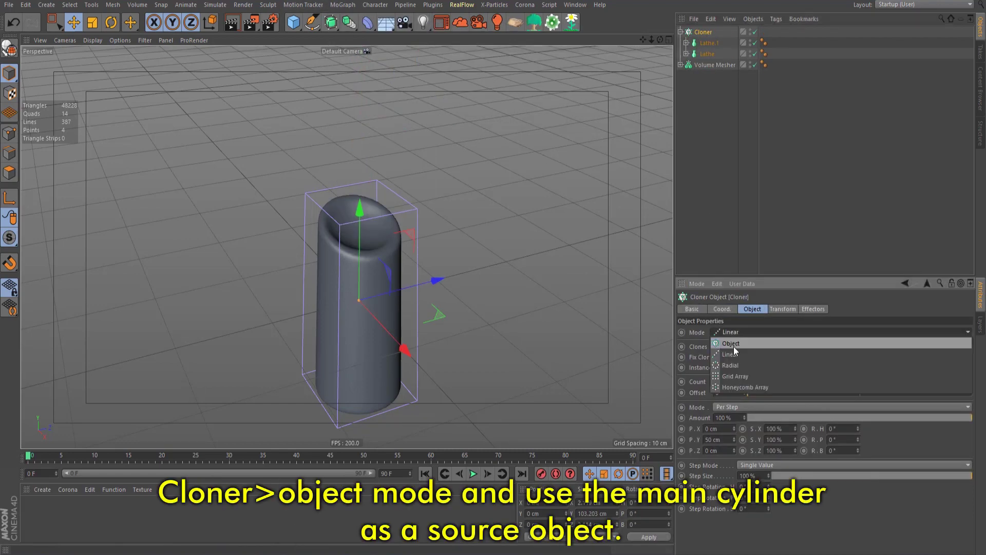
left_click(734, 344)
left_click(681, 65)
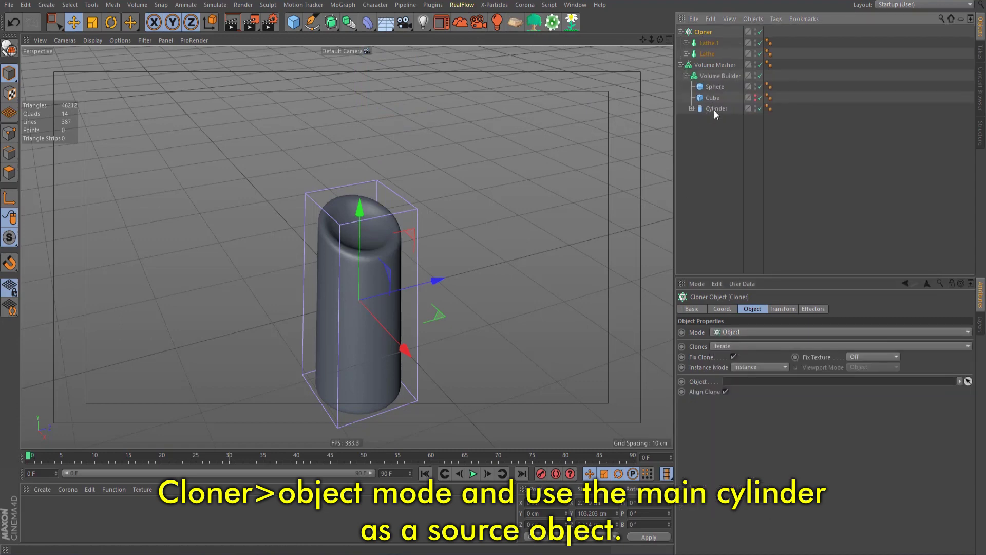
left_click_drag(714, 109, 741, 381)
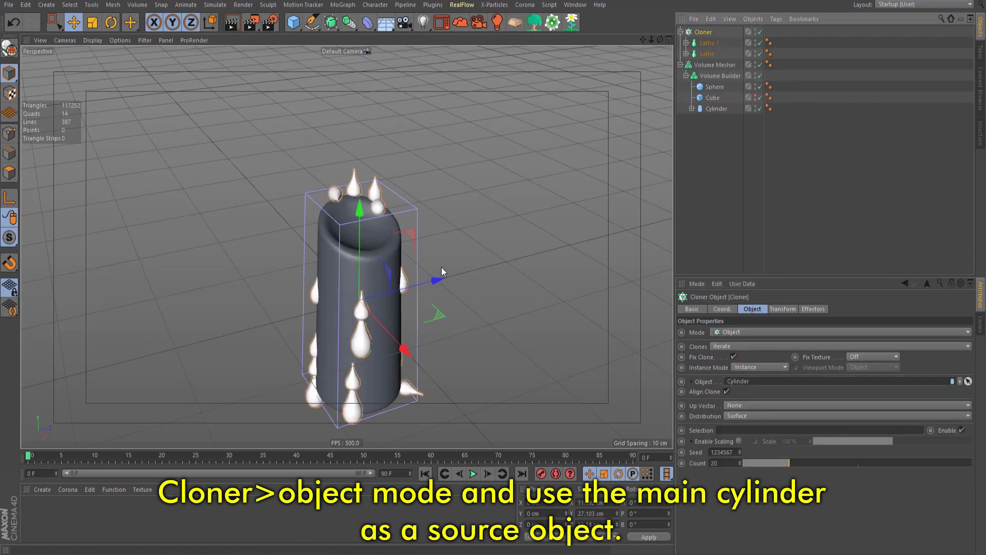
left_click(716, 108)
Make the cylinder editable and plane-cut it along the slanted top.
key("c")
left_click_drag(501, 226, 519, 165, "alt")
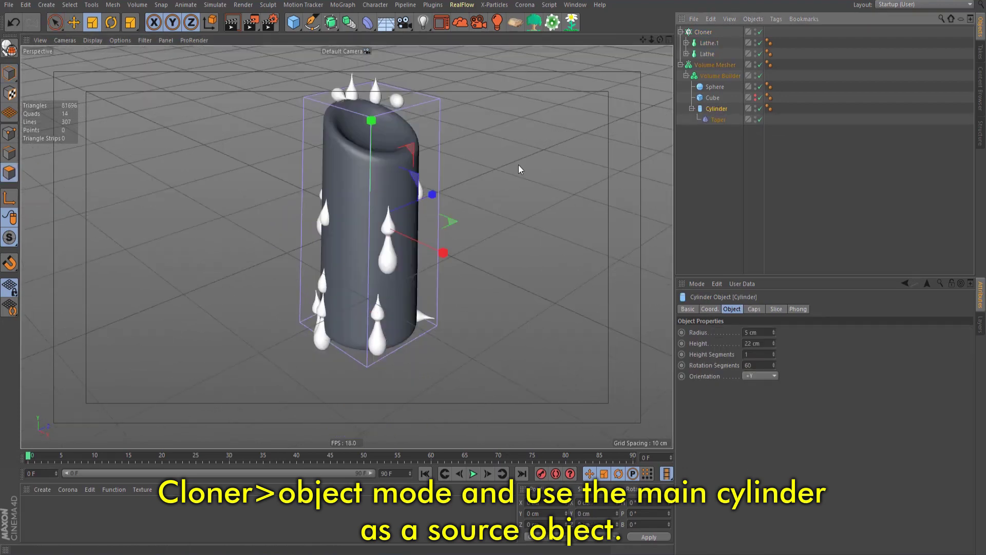
key("ctrl+a")
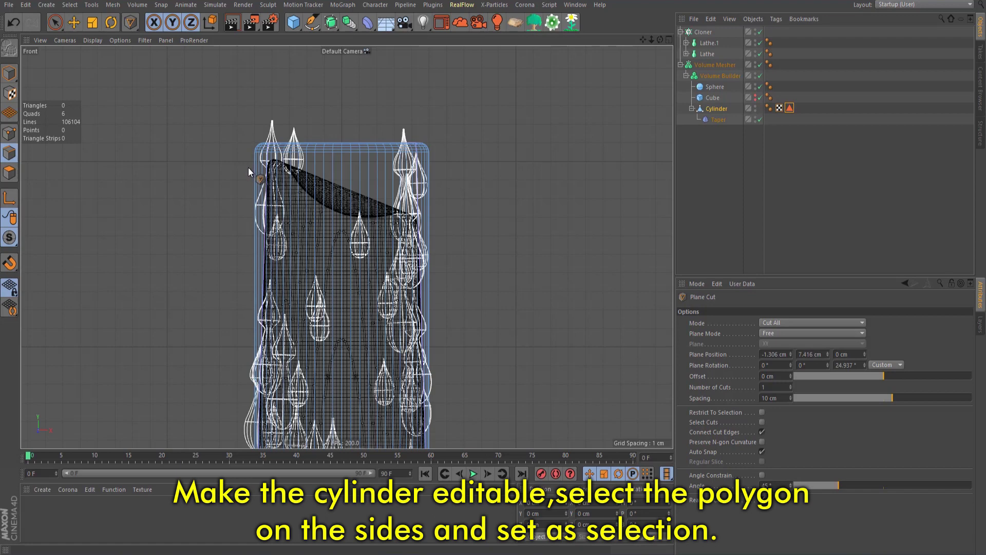
left_click_drag(248, 167, 467, 258)
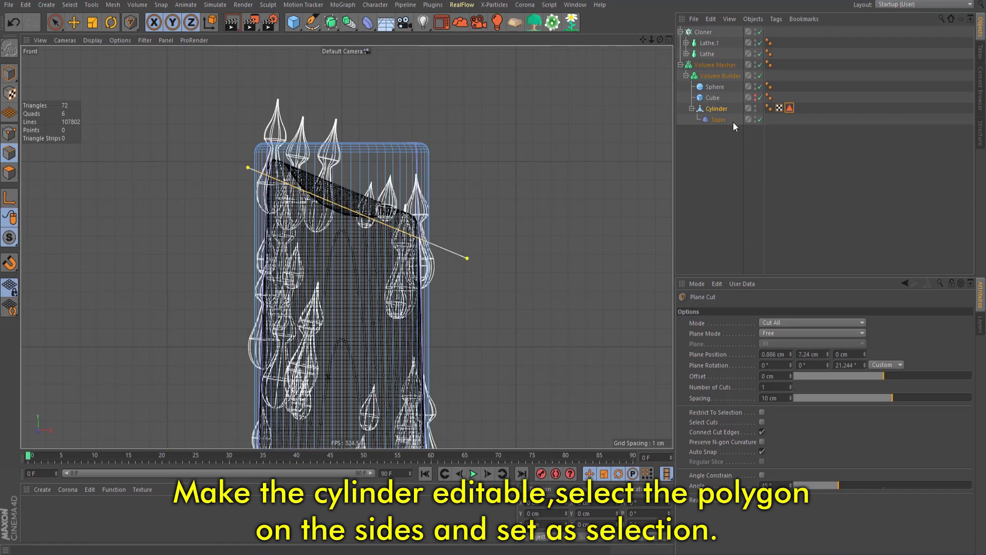
Loop-select the side polygons below the cut and save them as a selection set.
key("u")
key("l")
left_click(10, 173)
left_click(287, 308)
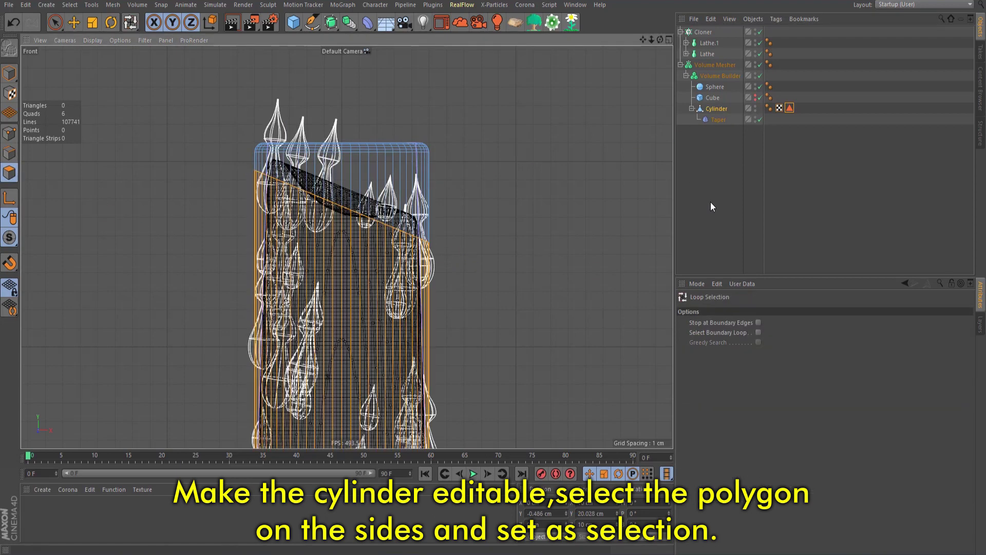
left_click(70, 4)
left_click(103, 280)
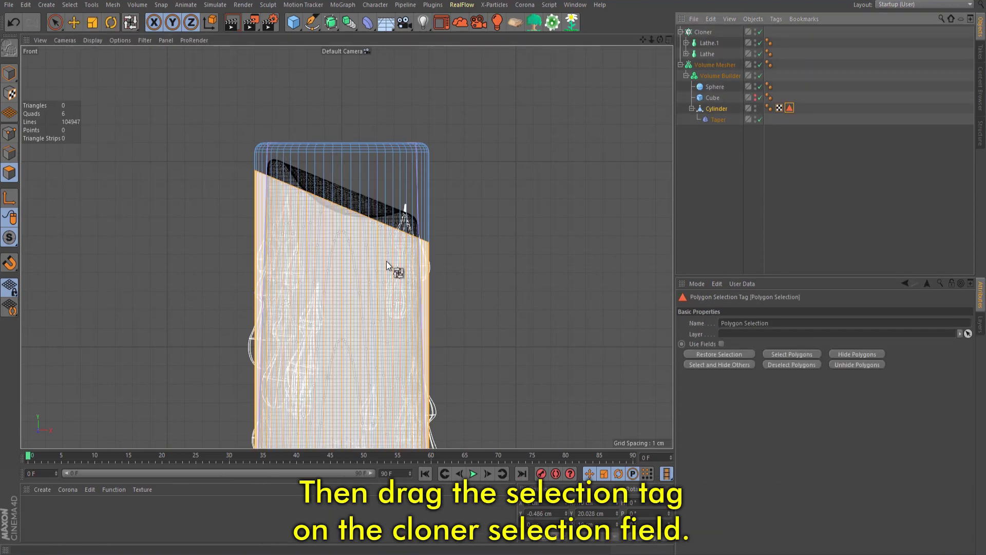
Raise the edge loop along the cut slightly in the front view.
key("F1")
left_click_drag(367, 236, 281, 221, "alt")
scroll(539, 201, "up", 3)
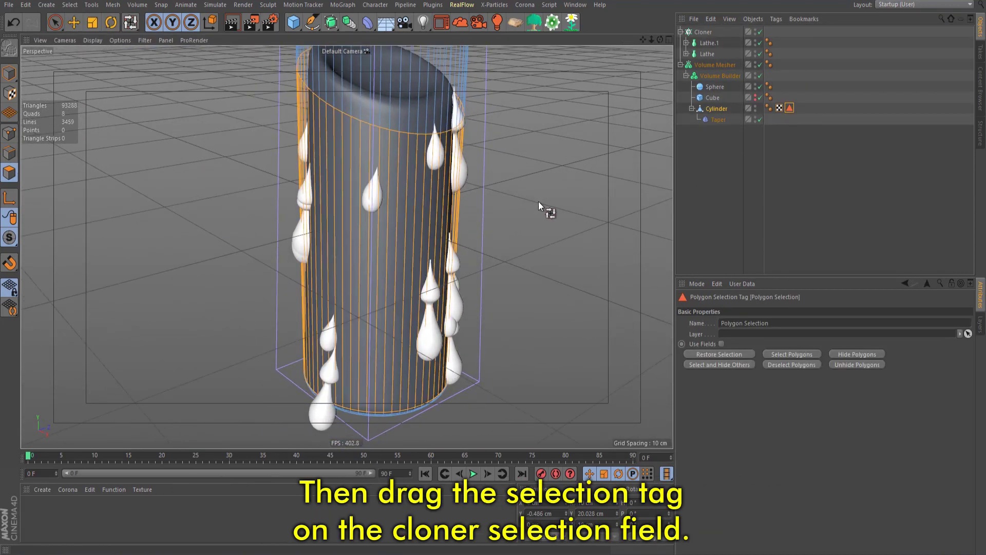
middle_click(424, 224)
middle_click(378, 248)
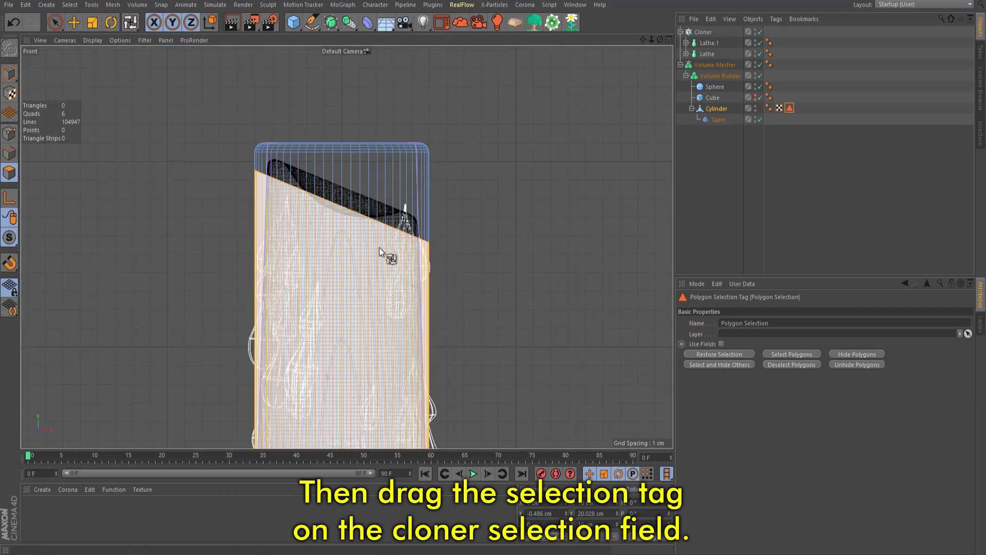
key("e")
double_click(329, 200)
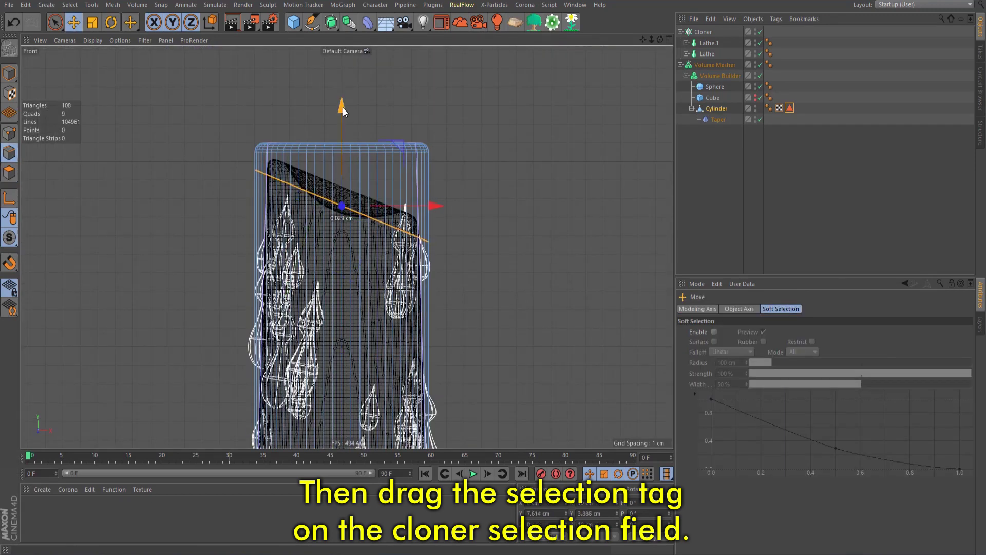
left_click_drag(343, 106, 347, 98)
Return to object mode, deselect the cylinder and reframe the view on the candle.
key("F1")
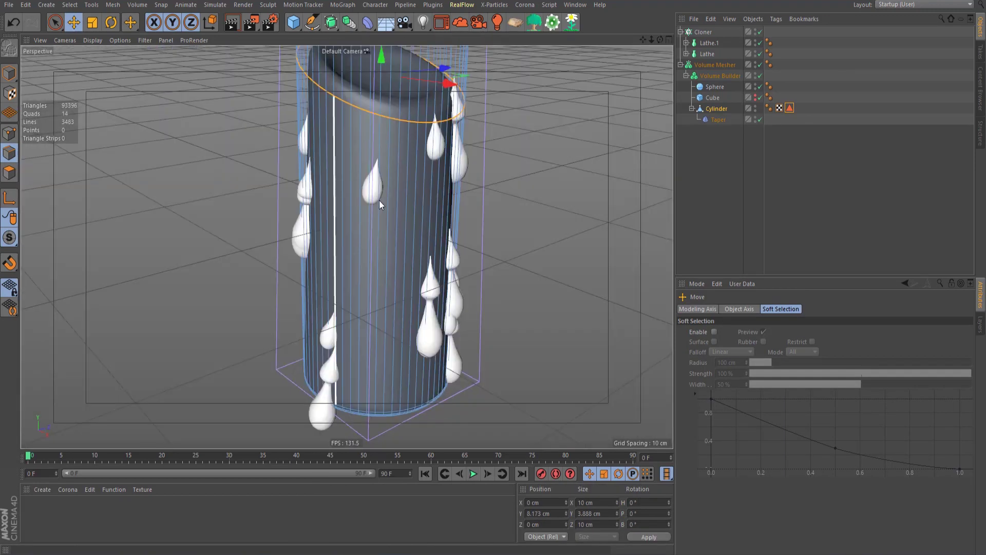
left_click(9, 72)
left_click(627, 142)
mouse_move(411, 212)
left_mouse_down("alt")
mouse_move(389, 205)
mouse_move(489, 201)
left_mouse_up("alt")
mouse_move(633, 158)
left_mouse_down("alt")
mouse_move(352, 214)
mouse_move(624, 149)
mouse_move(363, 163)
mouse_move(511, 168)
mouse_move(591, 129)
left_mouse_up("alt")
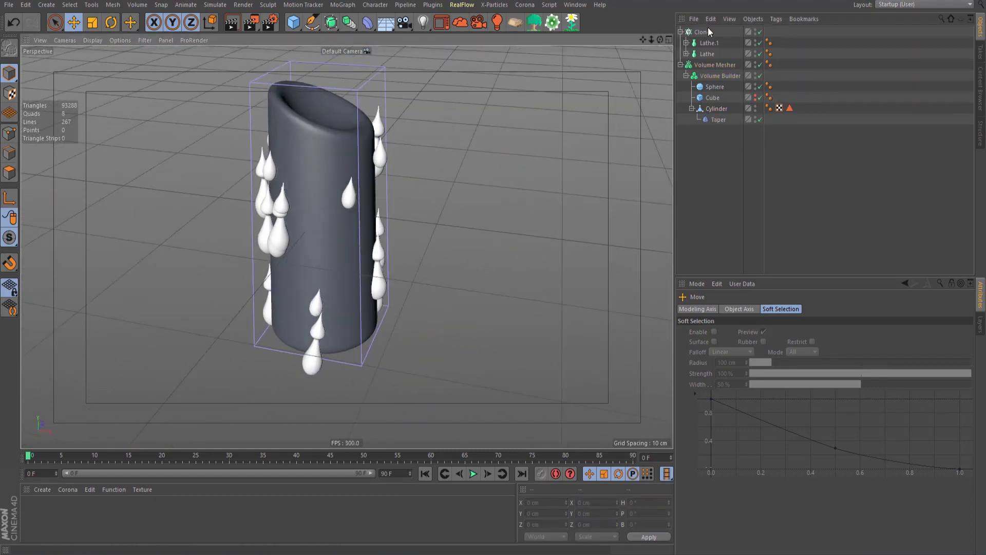
Lower the Cloner to -1 cm on Y in its Coord tab.
left_click(708, 31)
left_click(722, 309)
left_click(734, 345)
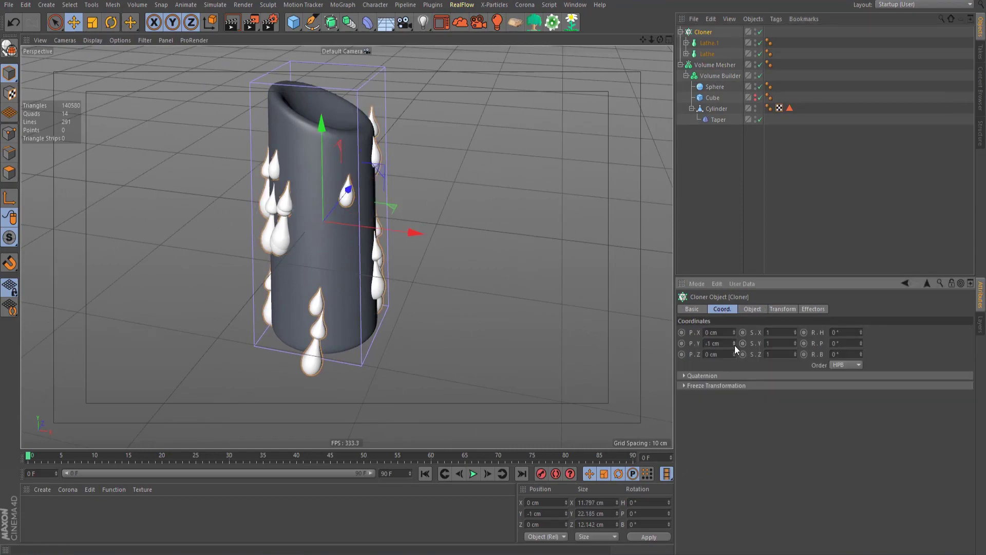
mouse_move(616, 329)
left_mouse_down("alt")
mouse_move(276, 247)
mouse_move(463, 247)
left_mouse_up("alt")
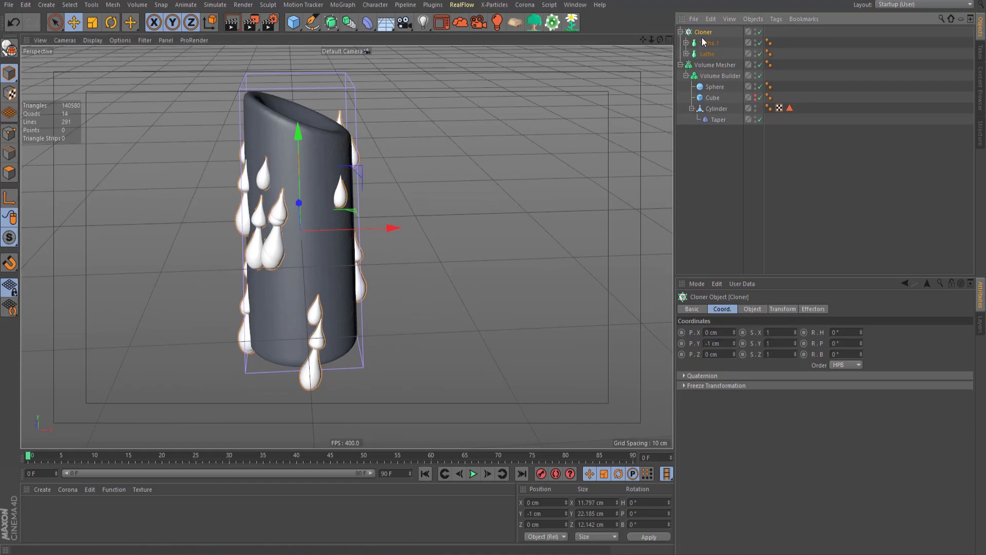
mouse_move(313, 282)
left_mouse_down("alt")
mouse_move(359, 263)
mouse_move(480, 257)
mouse_move(216, 264)
mouse_move(242, 252)
mouse_move(306, 261)
left_mouse_up("alt")
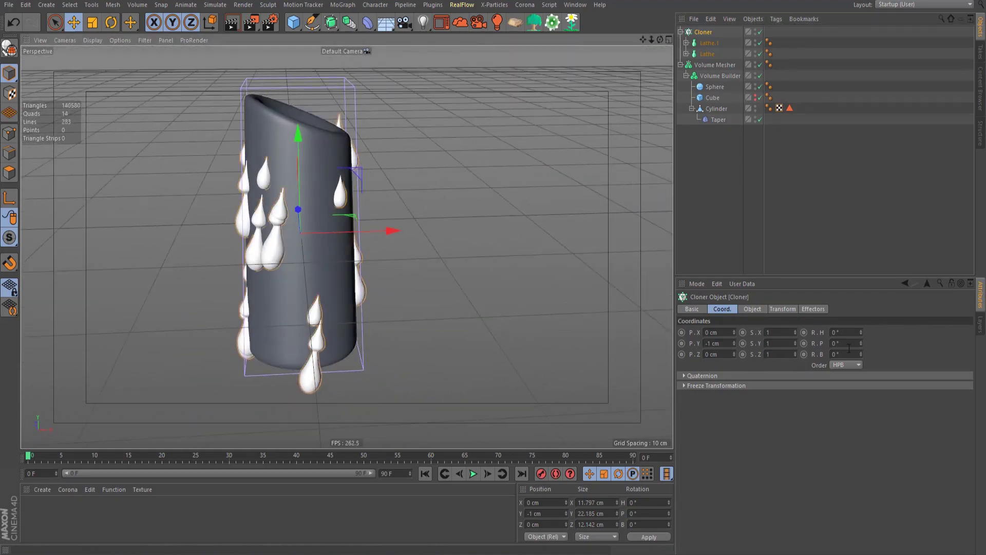
Reset the Cloner's heading rotation to 0°, keeping its Y offset at -1 cm.
left_click(860, 330)
left_click(861, 335)
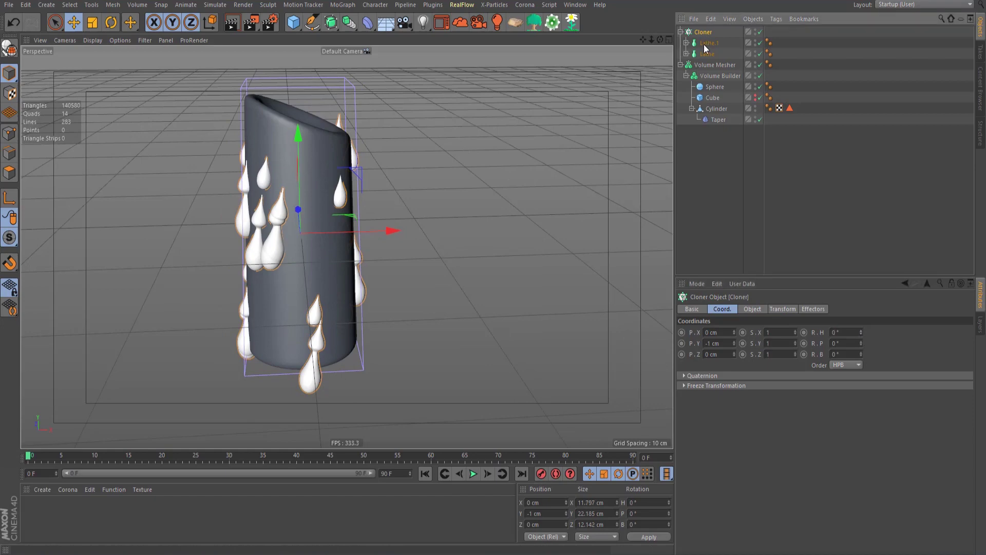
left_click(733, 345)
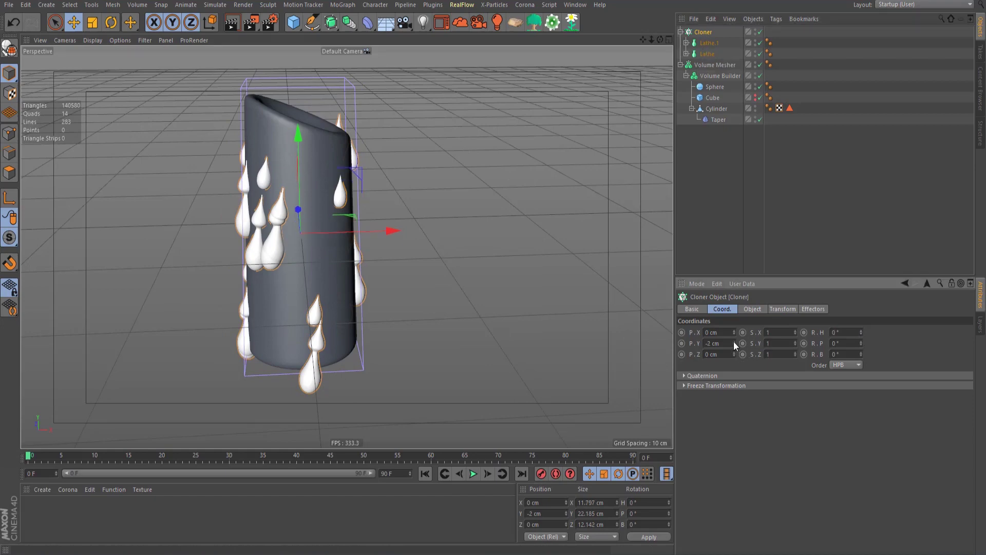
key("ctrl+z")
key("ctrl+shift+z")
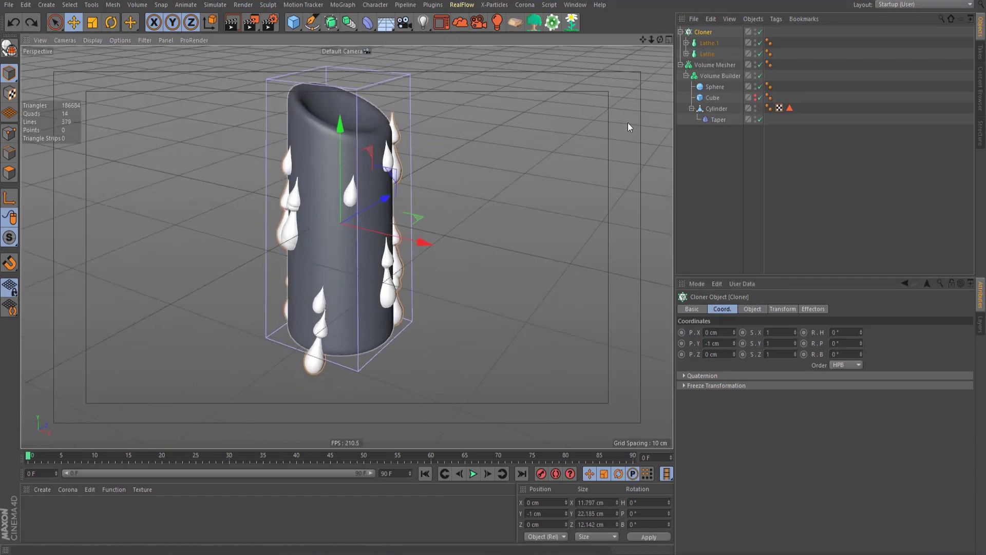
left_click(707, 45)
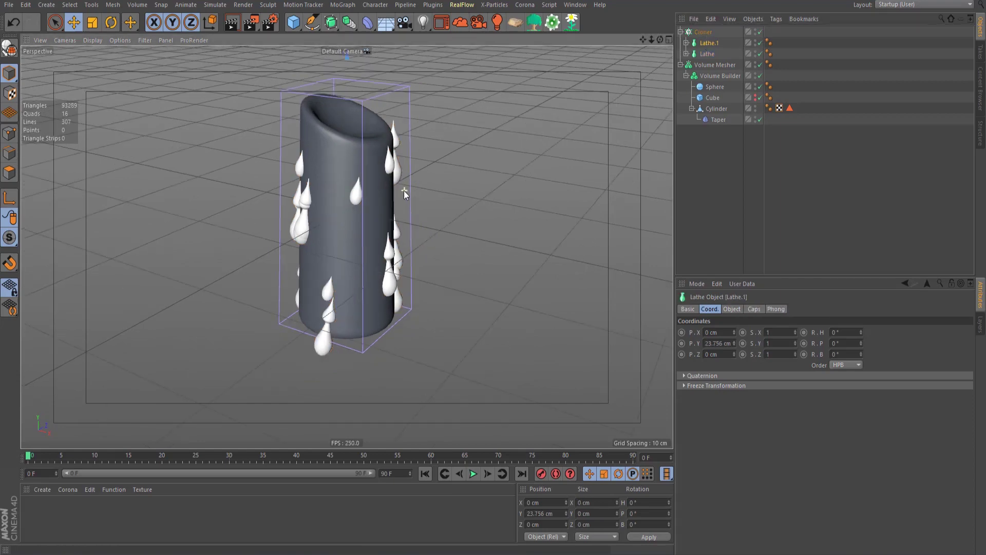
Nest the drips Cloner inside the Volume Builder so the drips merge with the candle.
left_click_drag(706, 45, 715, 55)
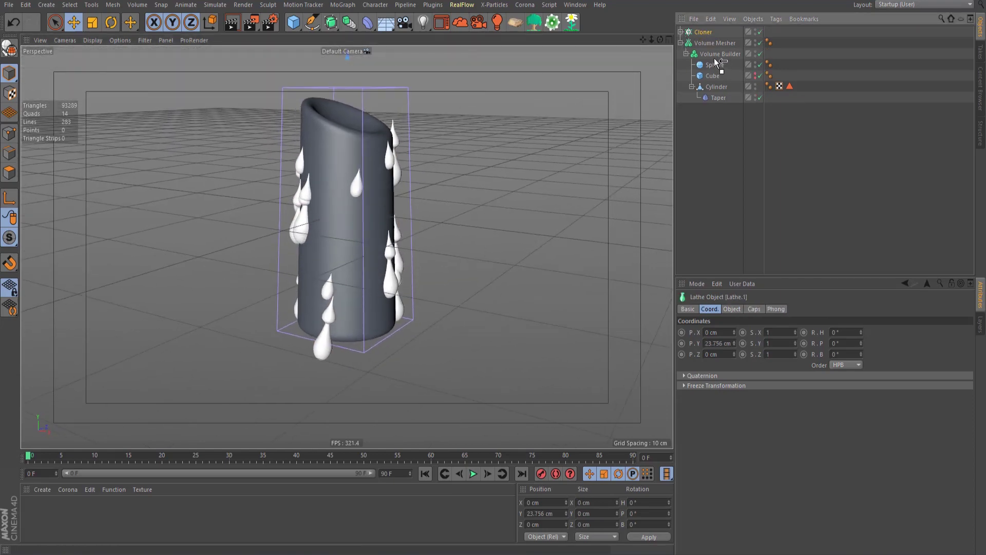
left_click(713, 44)
left_click_drag(439, 308, 493, 293, "alt")
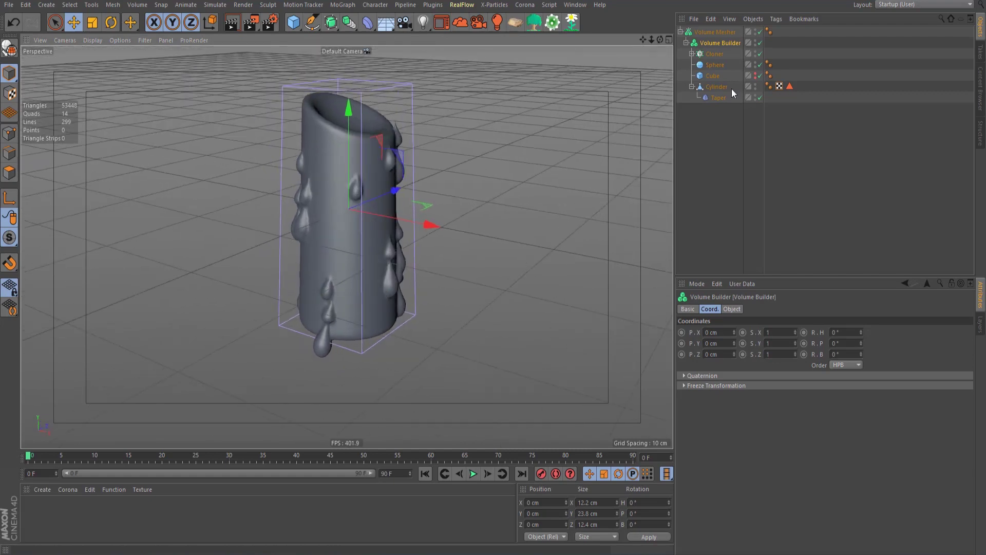
left_click(714, 54)
left_click(752, 308)
Raise the drip count to 44 and reorder the Cloner among the Volume Builder inputs.
left_click_drag(738, 461, 755, 461)
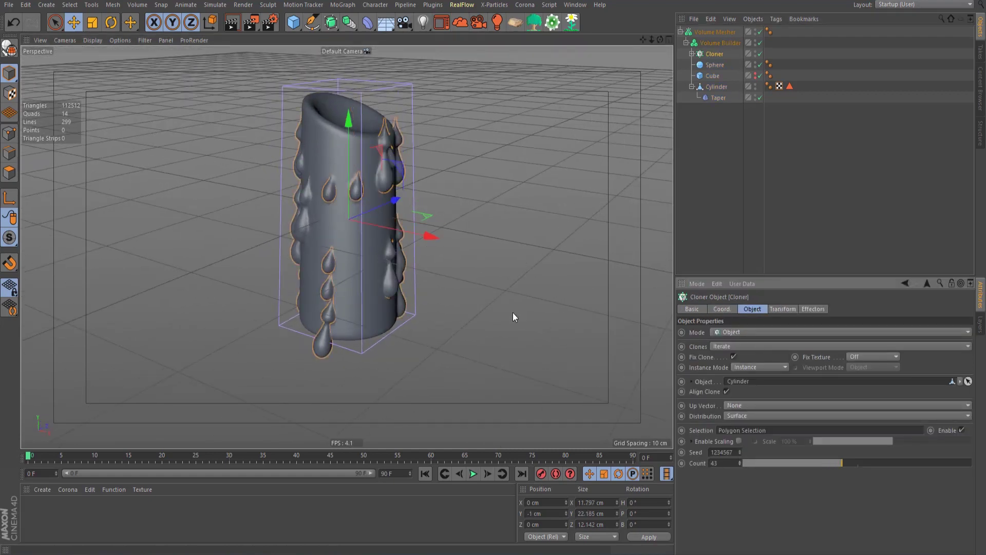
left_click(719, 43)
left_click_drag(719, 374, 723, 408)
mouse_move(405, 262)
left_mouse_down("alt")
mouse_move(418, 282)
mouse_move(319, 261)
mouse_move(379, 276)
mouse_move(371, 276)
left_mouse_up("alt")
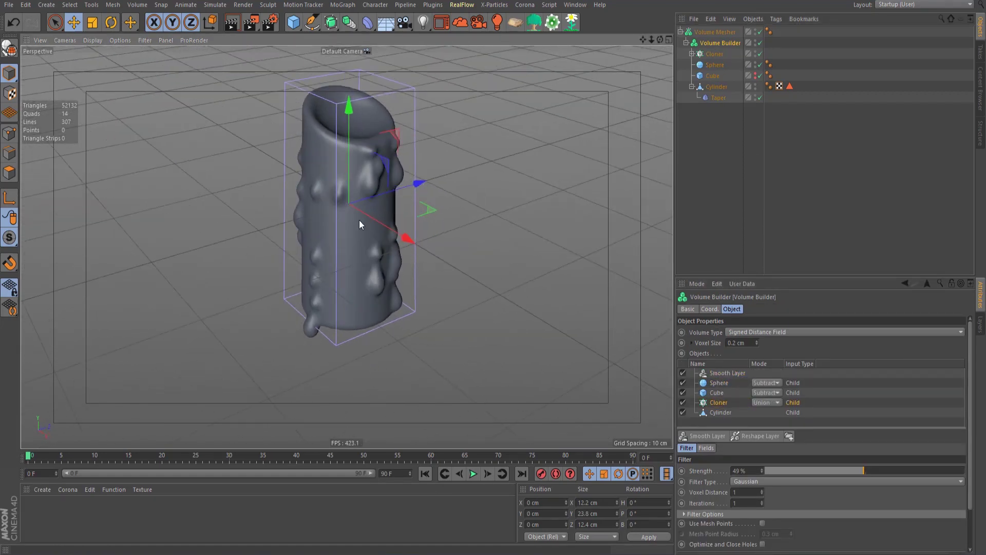
left_click_drag(359, 220, 590, 154, "alt")
Set the Cloner's drip count to 60, then settle on 50.
left_click(714, 54)
left_click(726, 464)
type("60")
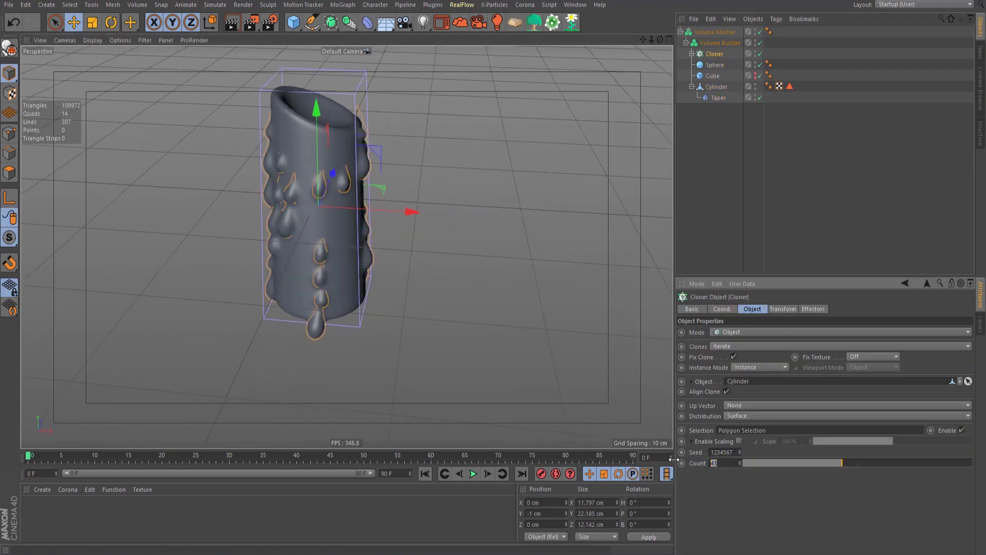
key("Return")
double_click(726, 464)
type("50")
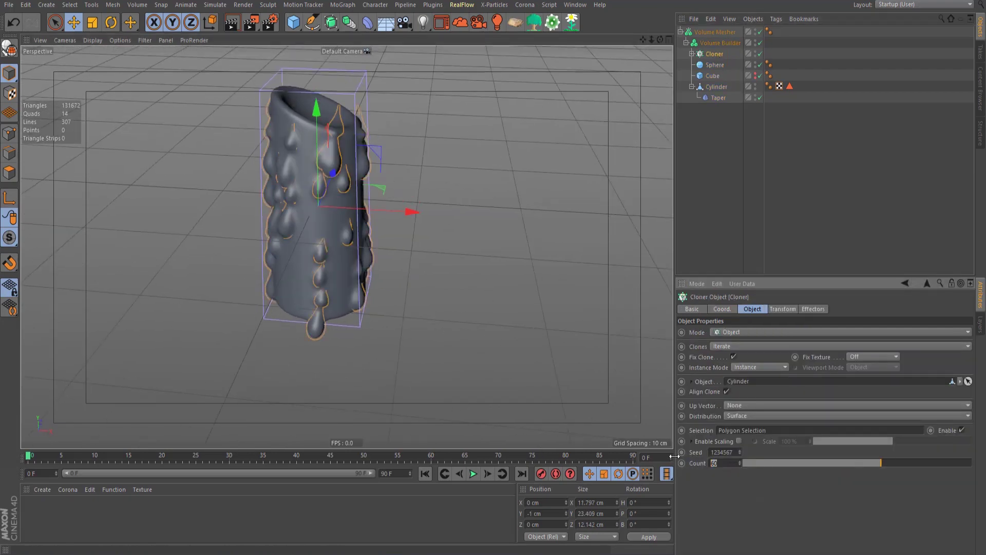
key("Return")
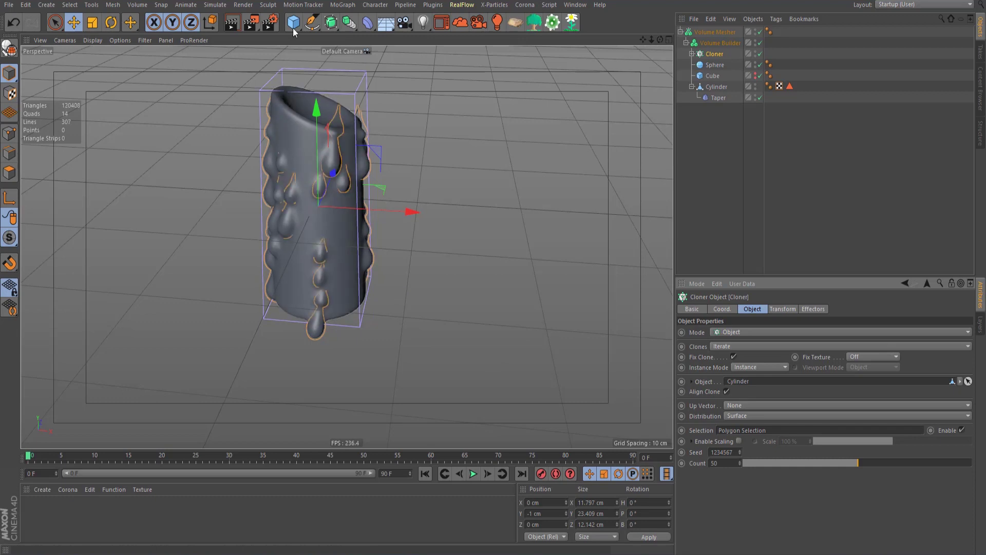
left_click(293, 22)
Add a cube and scale it into a thin slab wider than the candle.
left_click(491, 46)
left_click(92, 22)
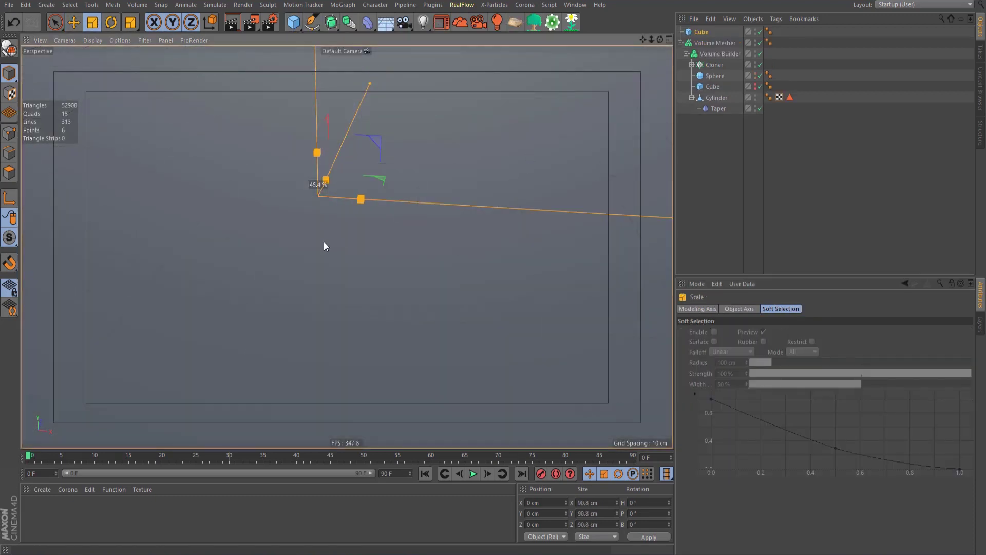
left_click_drag(324, 242, 177, 293)
left_click_drag(317, 137, 319, 187)
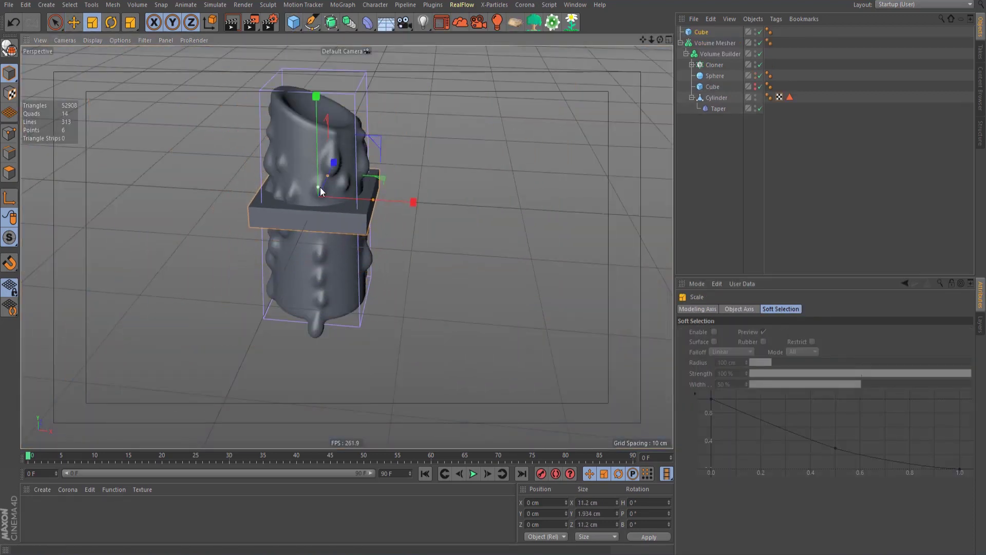
mouse_move(380, 179)
left_mouse_down()
mouse_move(312, 170)
mouse_move(319, 186)
left_mouse_up()
Move the slab so it overlaps the candle's bottom, checking in four viewports.
left_click(74, 22)
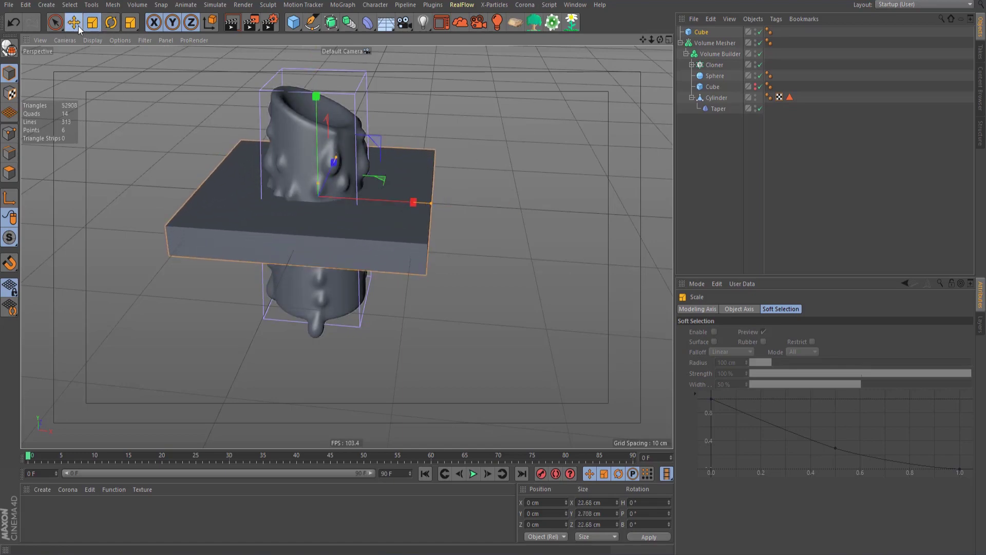
left_click_drag(316, 128, 342, 198)
middle_click(502, 328)
scroll(382, 350, "up", 3)
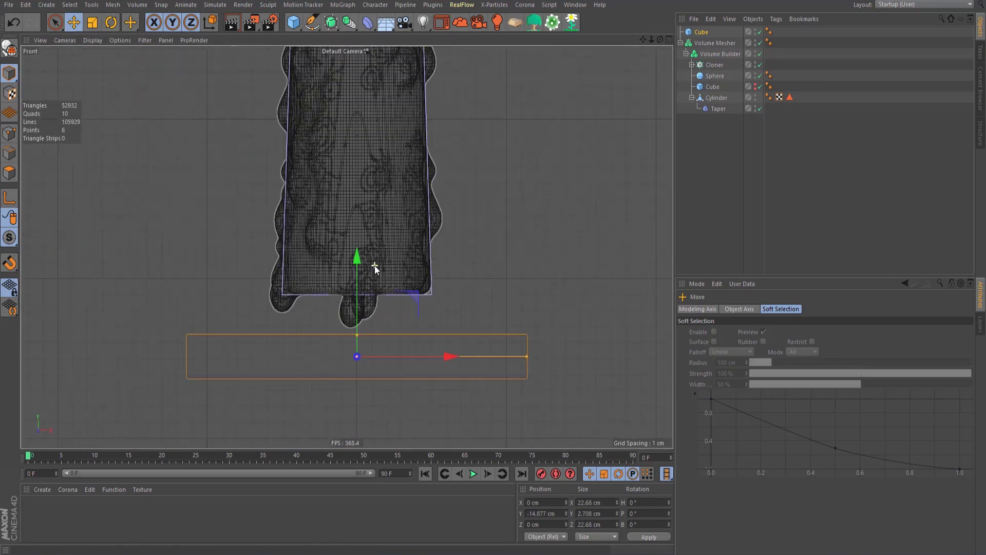
left_click_drag(375, 265, 363, 228)
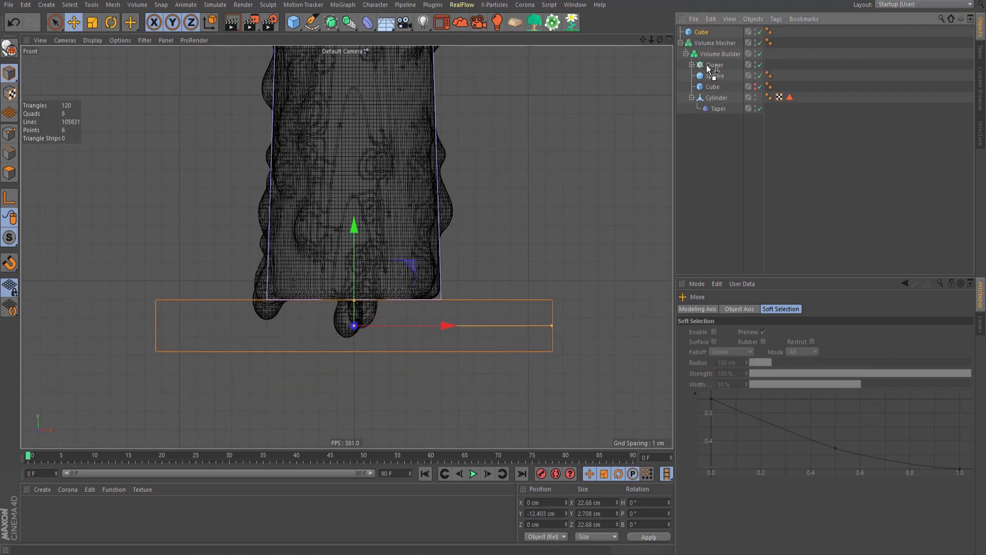
Put the slab in the Volume Builder below the Smooth Layer with Mode Subtract.
left_click_drag(701, 32, 717, 54)
left_click(719, 43)
left_click(731, 309)
left_click_drag(716, 372, 714, 391)
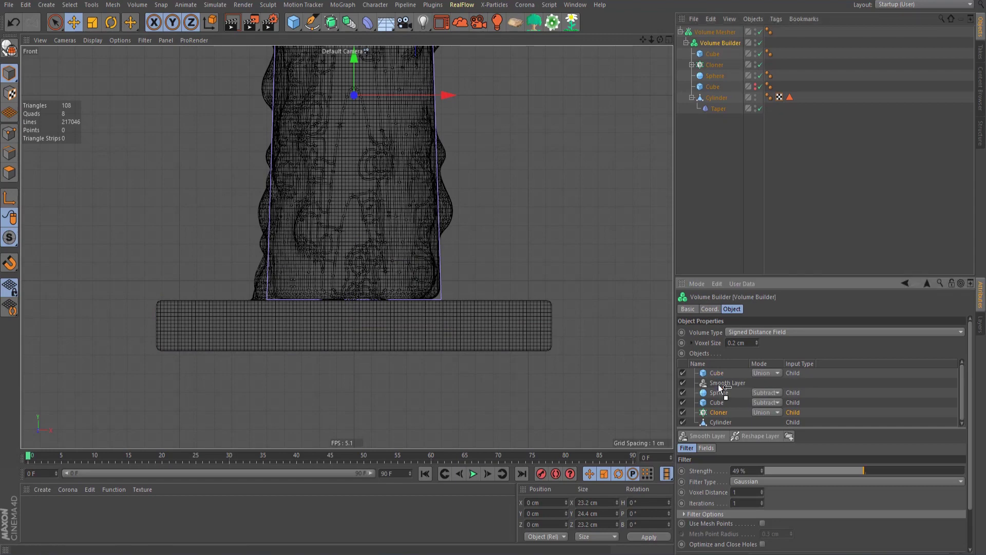
left_click(766, 384)
left_click(769, 403)
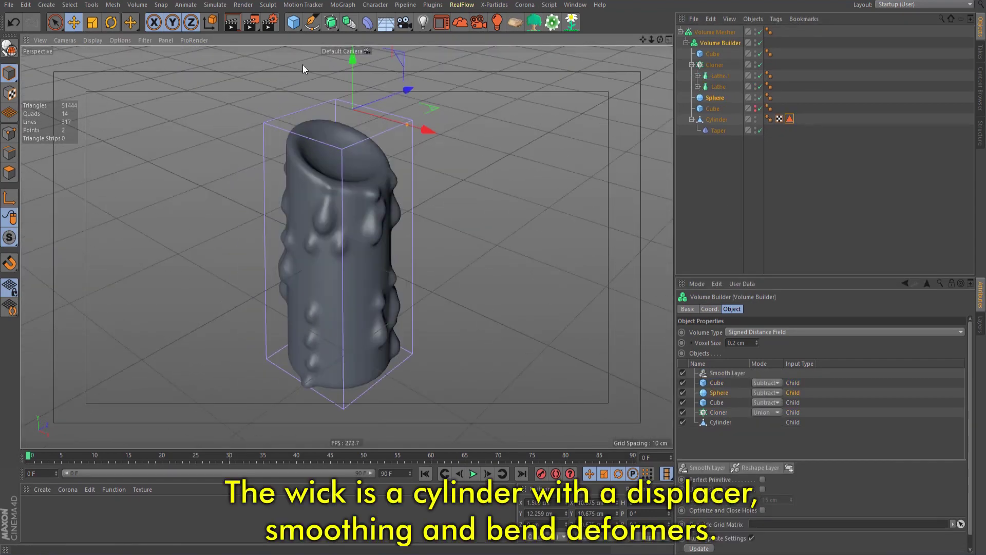
Add a wick cylinder atop the candle: 24 height segments, 1 cm taller, 0.1 cm radius.
left_click(294, 23)
left_click(488, 41)
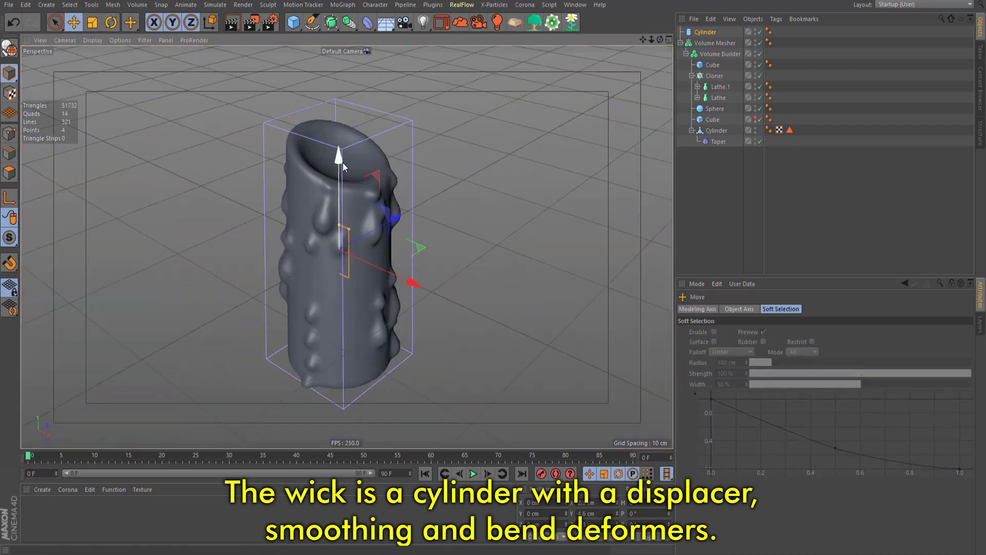
left_click_drag(343, 163, 343, 118)
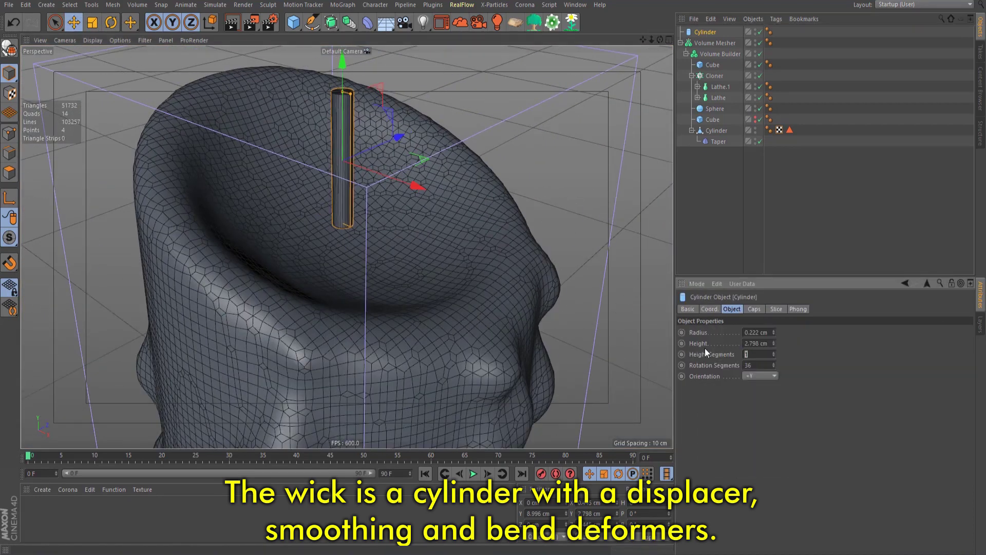
type("24")
key("Tab")
type("12")
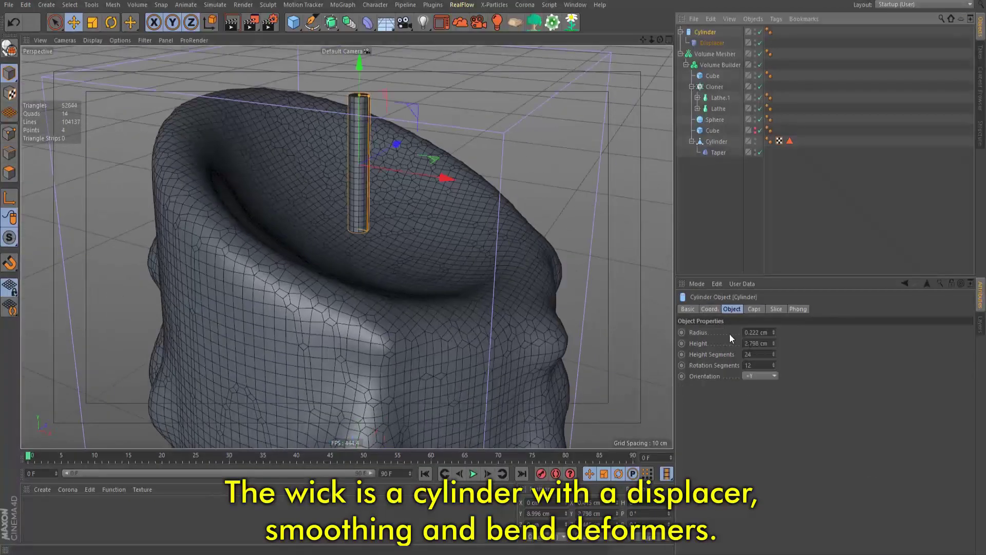
left_click(773, 341)
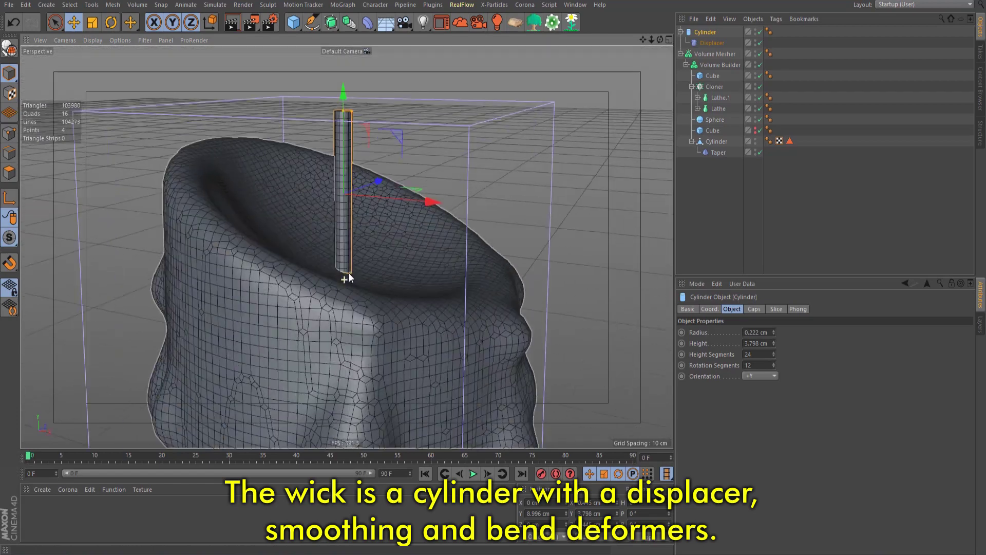
double_click(757, 333)
type("0.2")
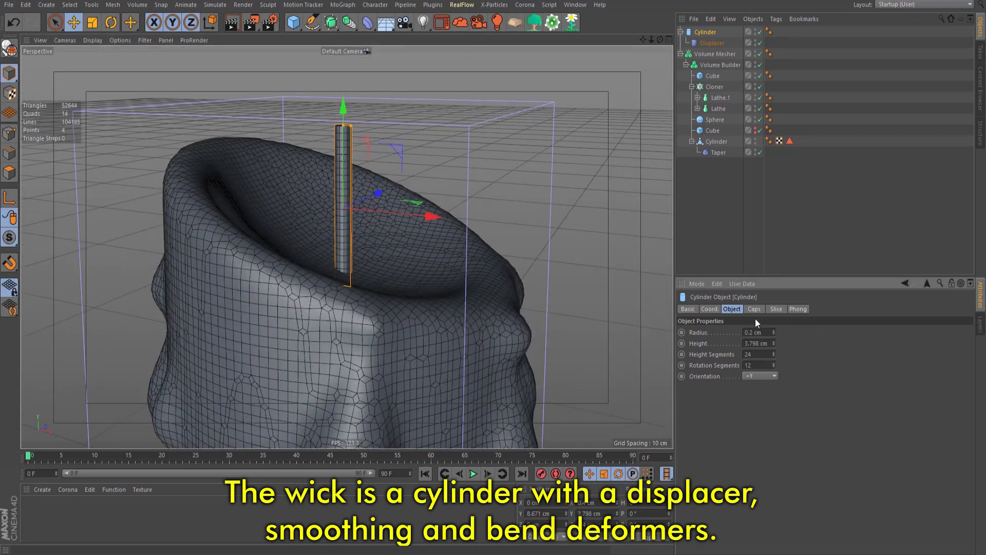
type("0.1")
key("Return")
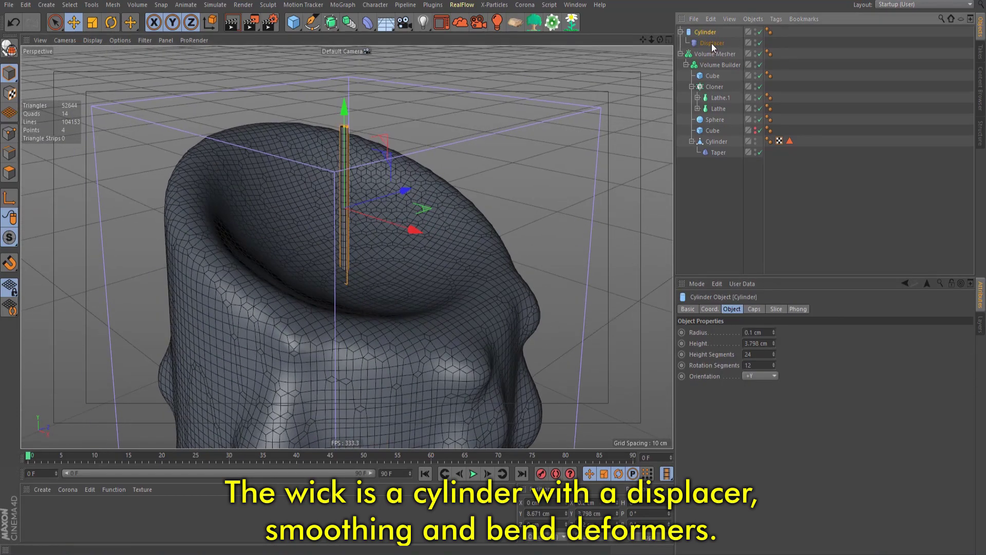
Review the wick Displacer's shading options and set its displacement height to 1.
left_click(712, 45)
left_click(740, 332)
left_click(726, 161)
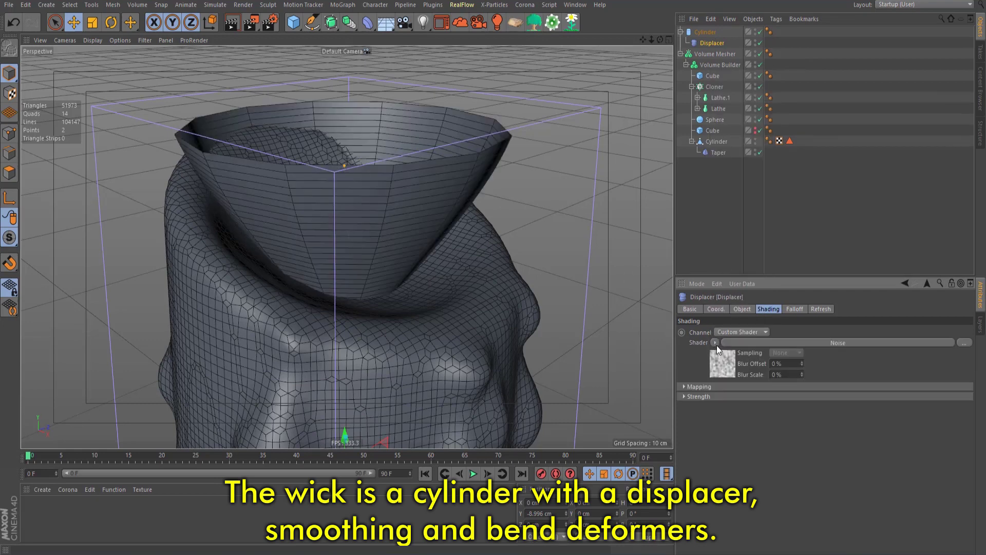
left_click(740, 309)
type("1")
key("Return")
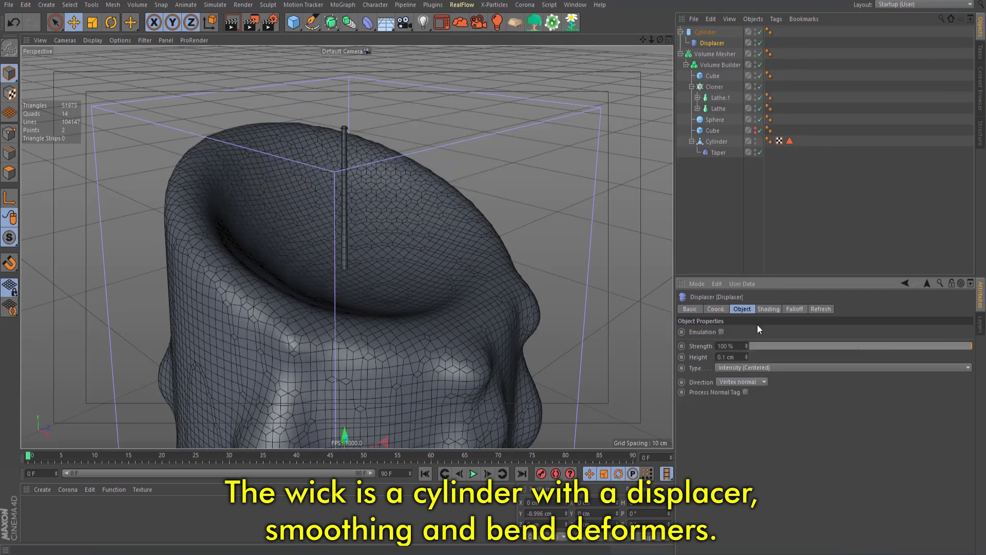
Adjust the Displacer height (1.1 cm, then lower) and apply a new Noise global scale.
left_click(768, 309)
left_click(719, 360)
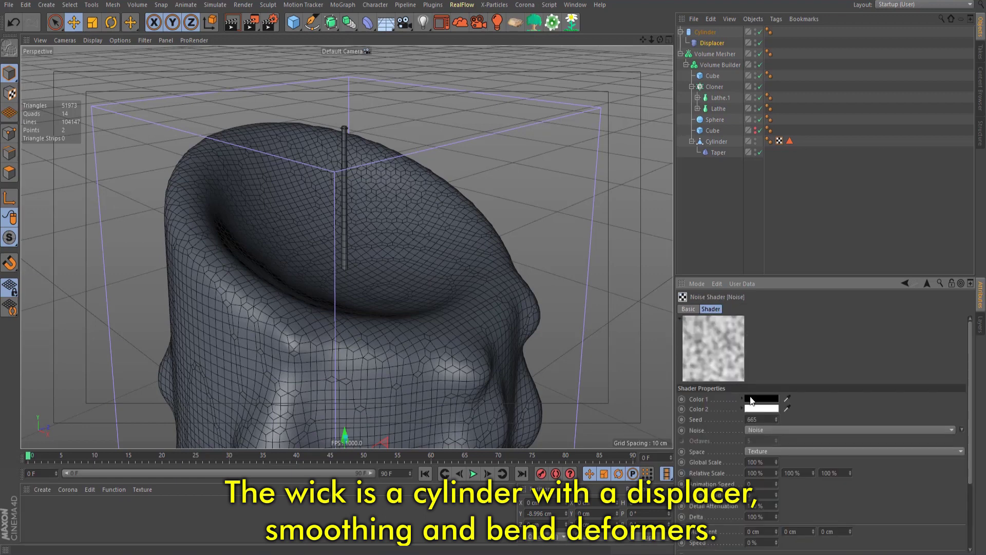
left_click(712, 43)
left_click(746, 355)
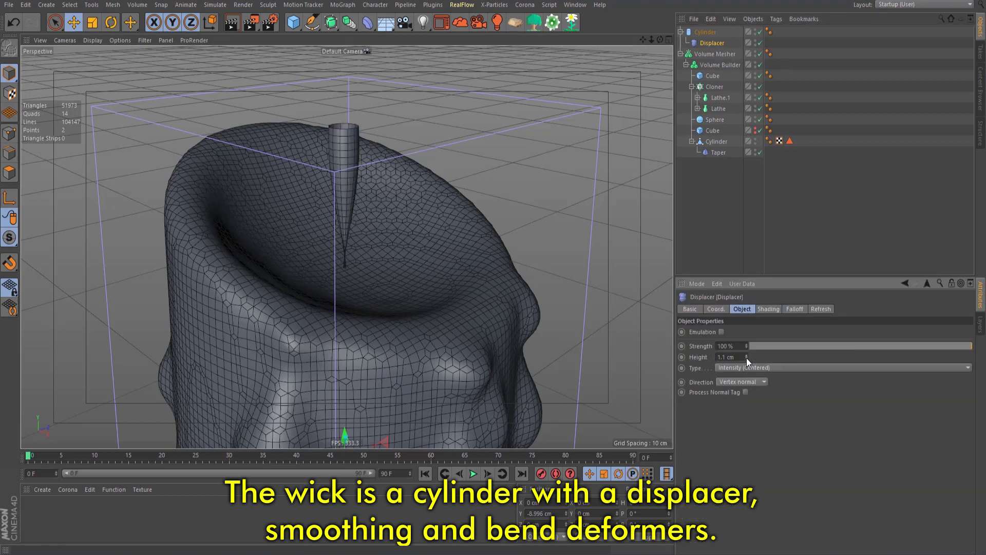
left_click(767, 309)
left_click(719, 359)
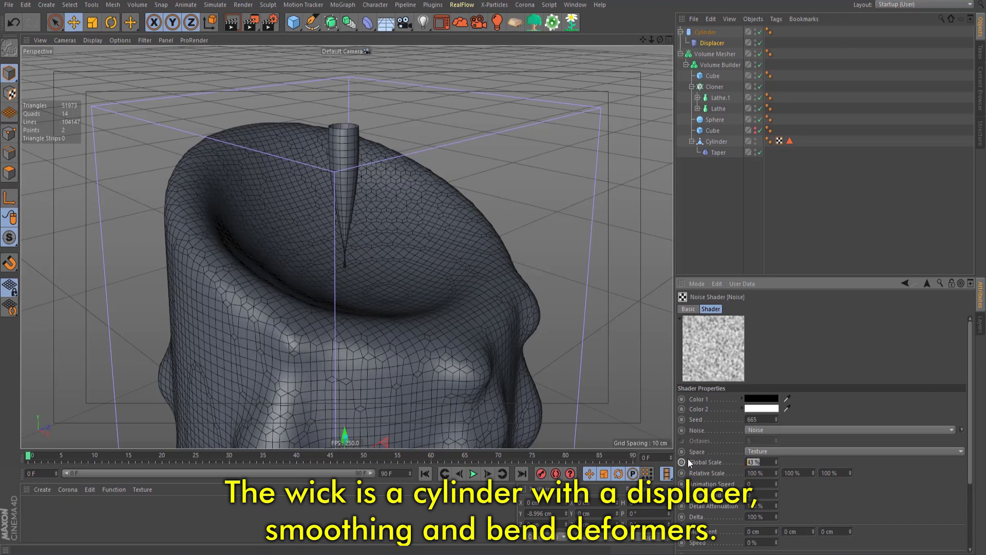
key("Return")
left_click(709, 42)
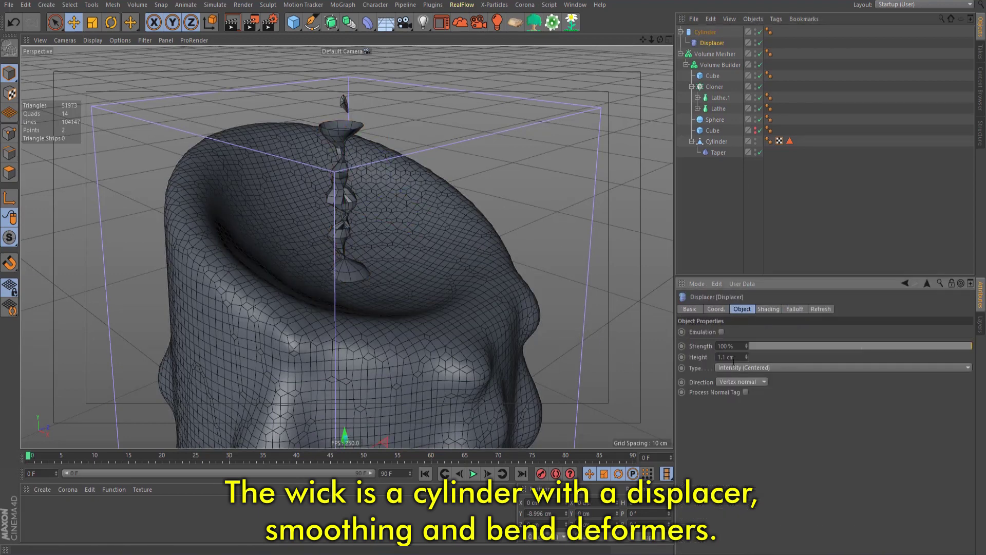
left_click_drag(734, 357, 676, 353)
Reduce the Displacer's Noise shader global scale to 1% for finer wick detail.
left_click(767, 309)
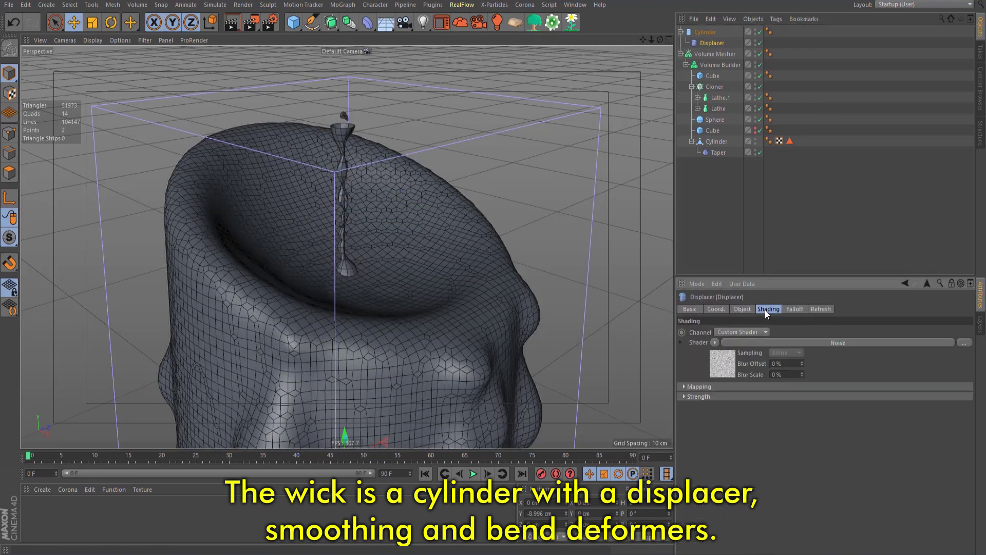
left_click(719, 359)
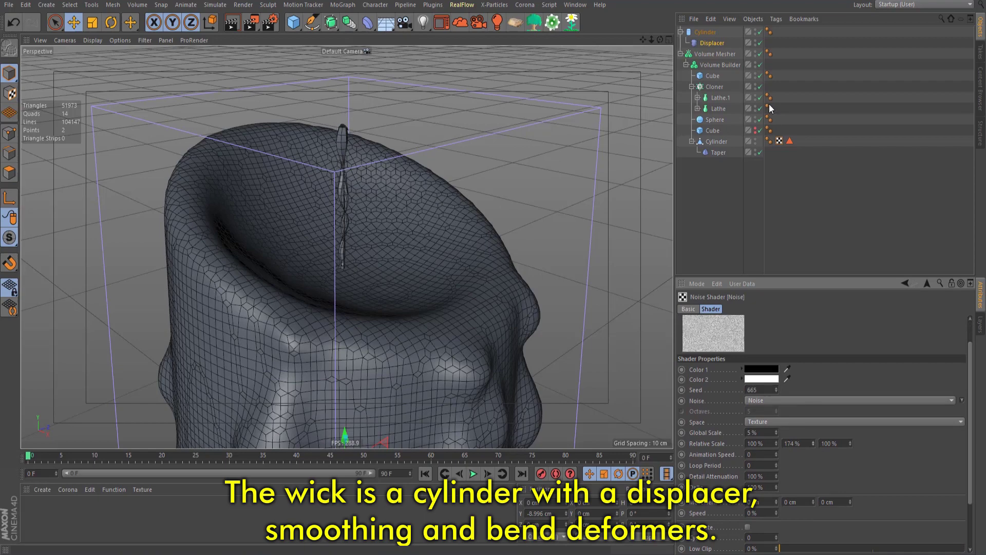
left_click(705, 32)
left_click_drag(656, 314, 297, 216, "alt")
left_click(712, 43)
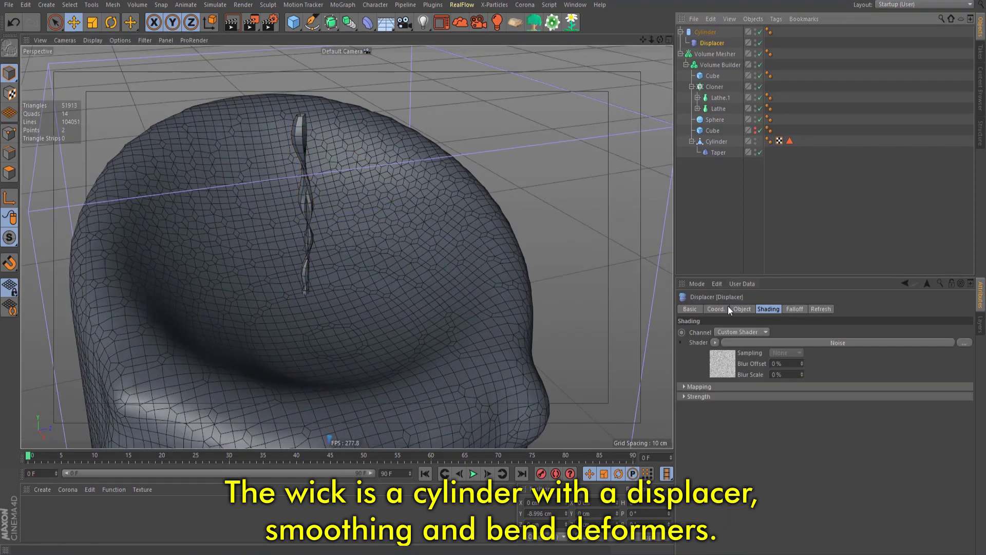
scroll(342, 255, "up", 5)
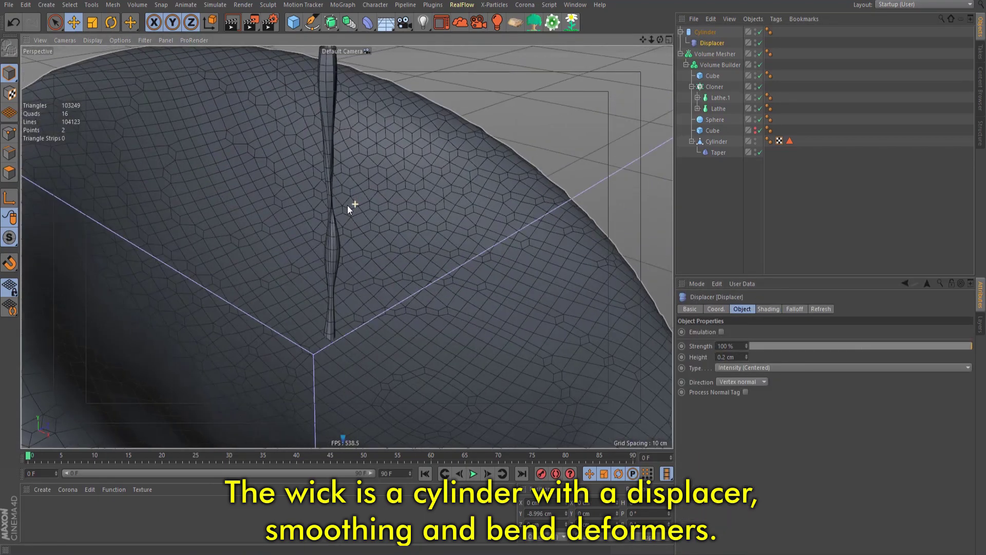
left_click(318, 262)
left_click(712, 42)
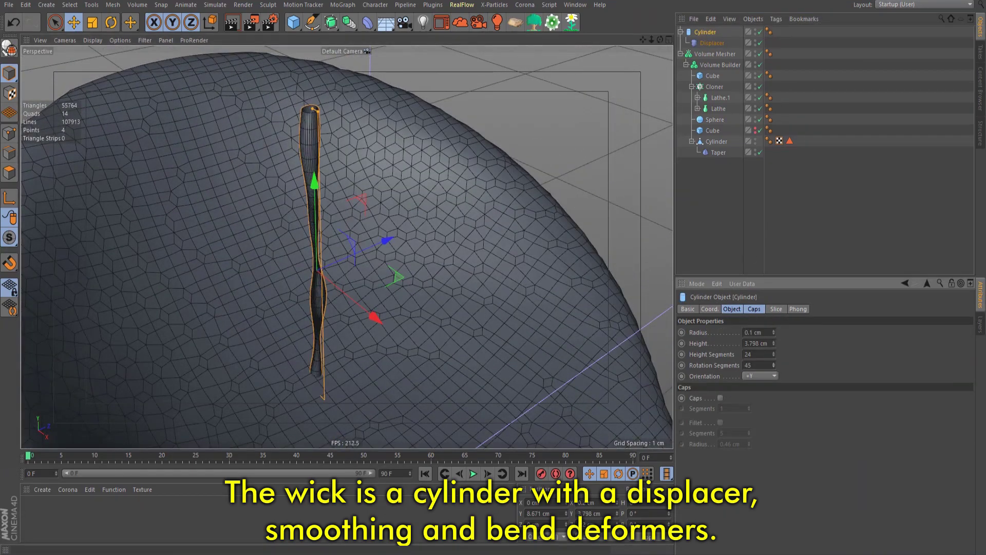
left_click(768, 308)
left_click(837, 343)
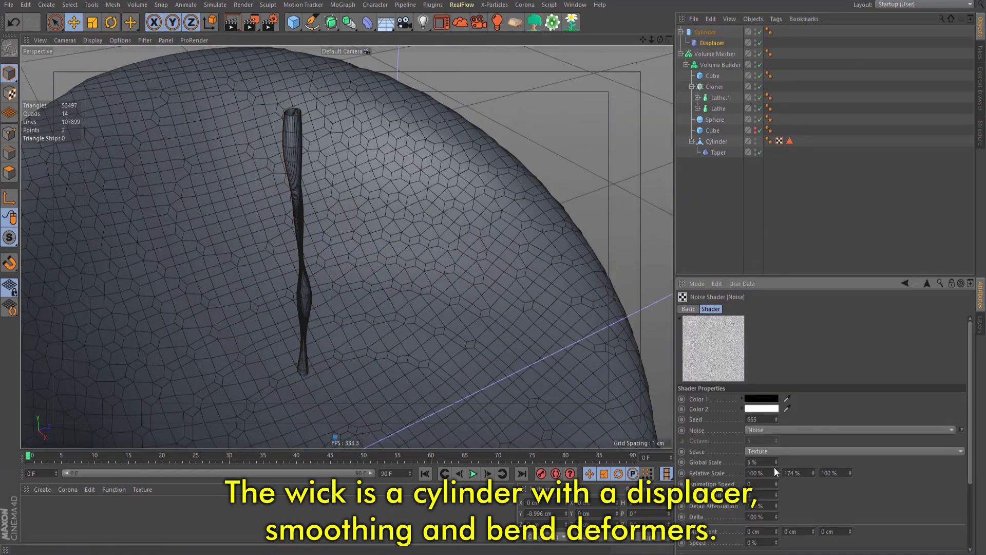
mouse_move(776, 462)
left_mouse_down()
mouse_move(775, 447)
mouse_move(775, 461)
left_mouse_up()
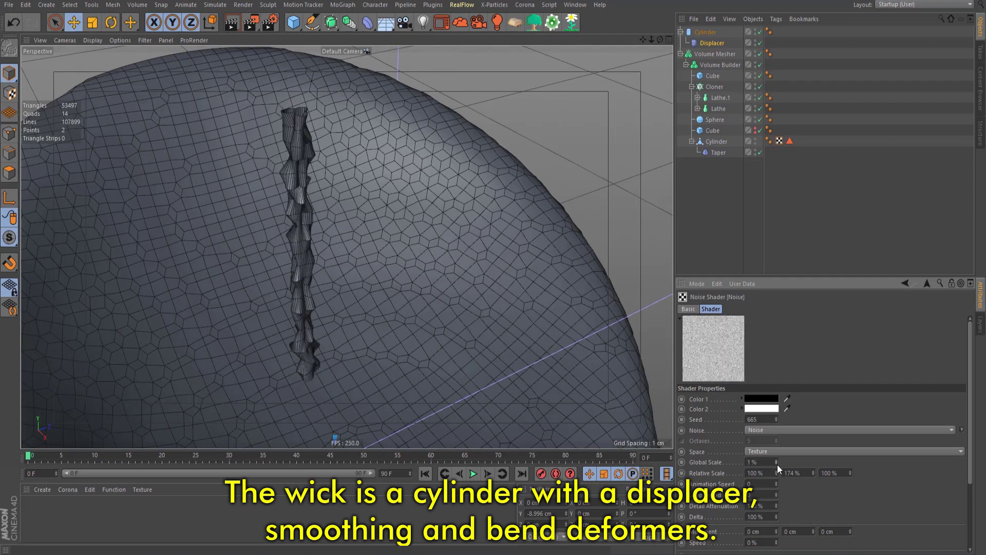
left_click(705, 32)
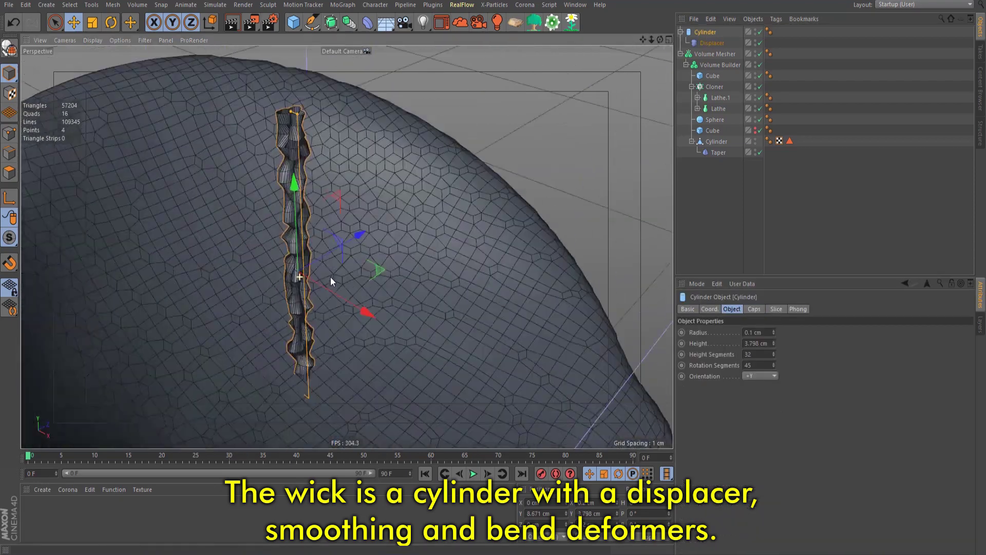
left_click(368, 22)
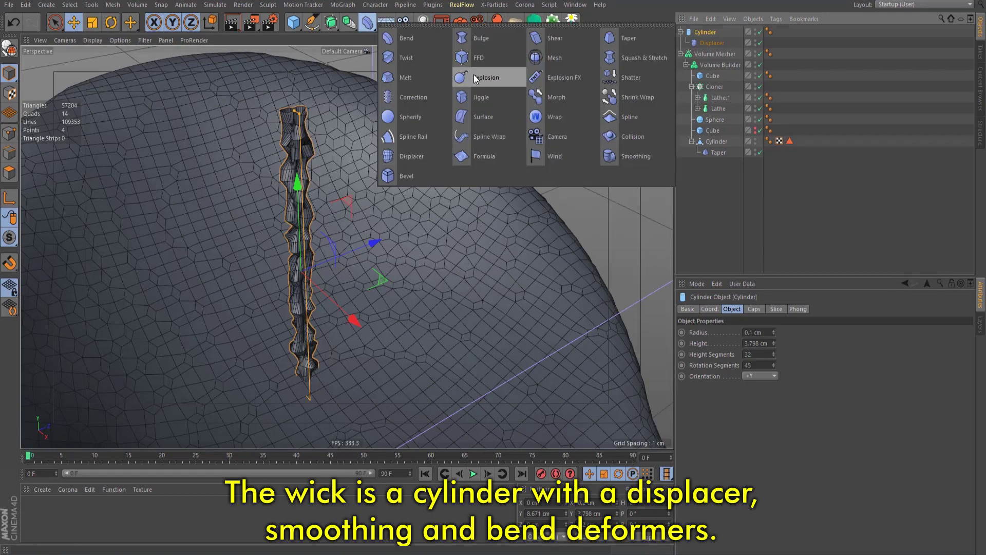
Add a Smoothing deformer under the wick cylinder and bring up the Displacer's Noise shader.
left_click_drag(635, 156, 717, 48)
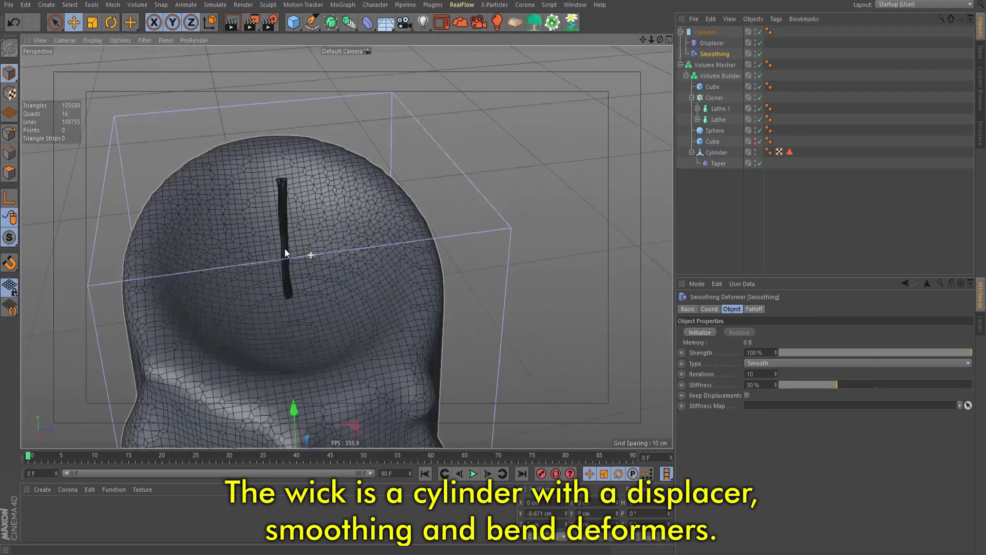
left_click(711, 44)
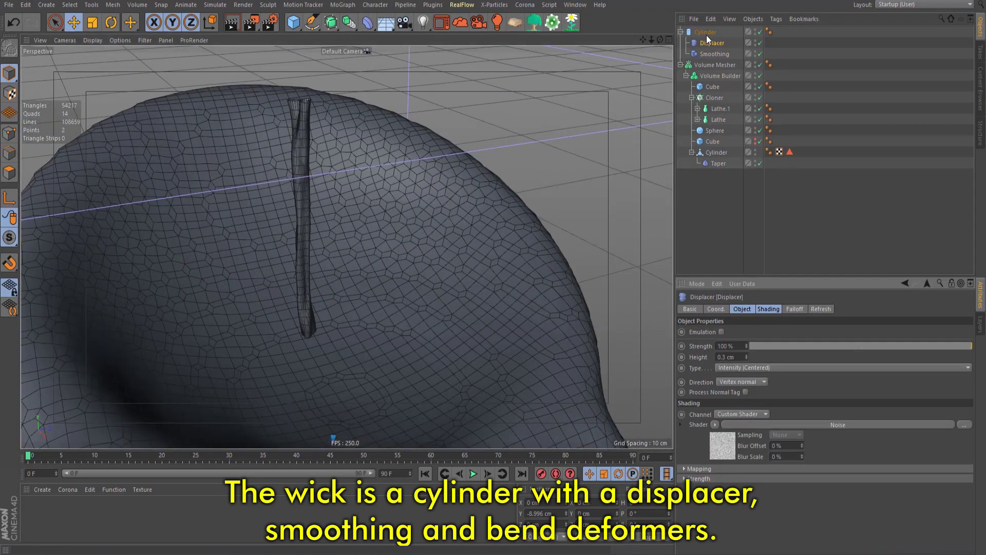
scroll(735, 334, "down", 3)
left_click(755, 342)
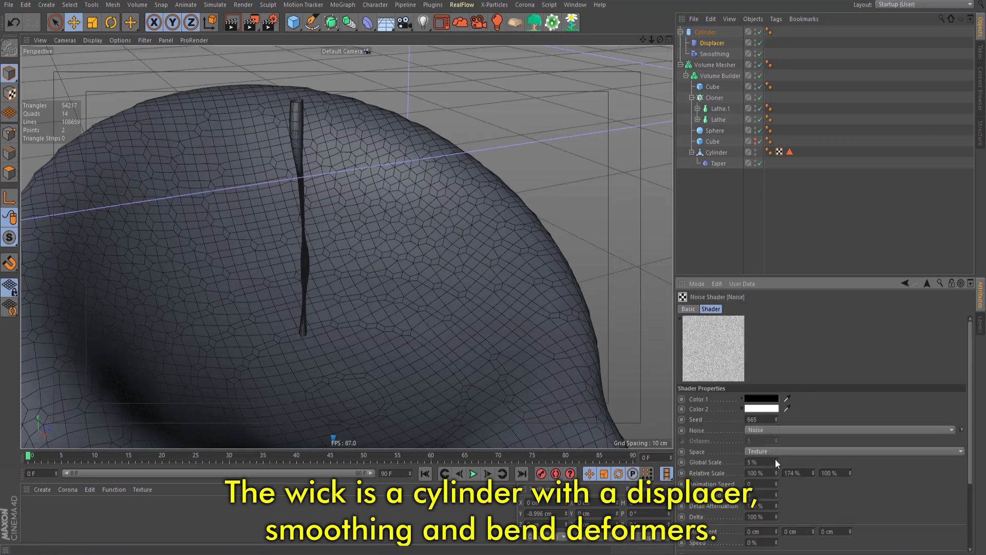
left_click_drag(775, 458, 776, 463)
Set the Noise to 39% contrast, 0.5% global scale and 81% relative Y scale.
scroll(822, 411, "down", 3)
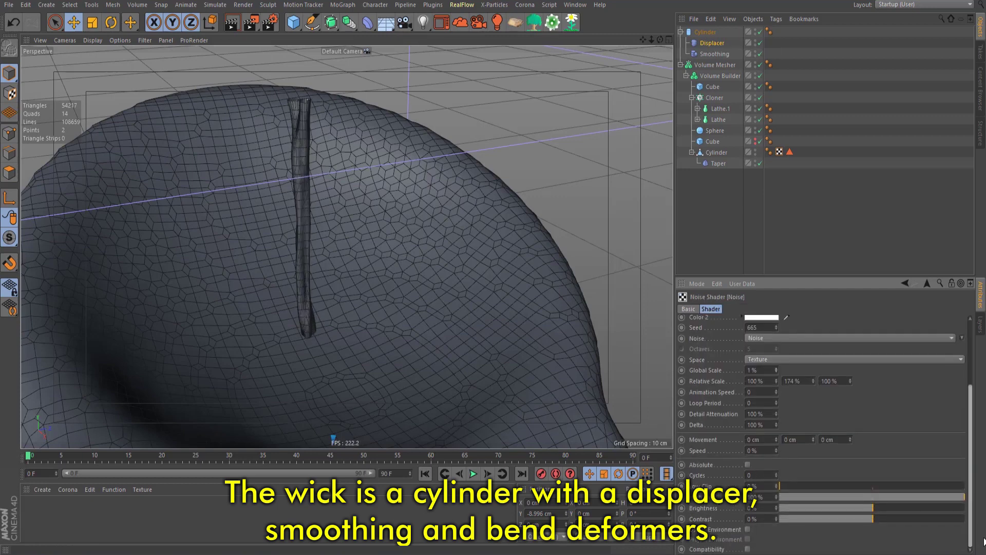
left_click_drag(873, 518, 909, 518)
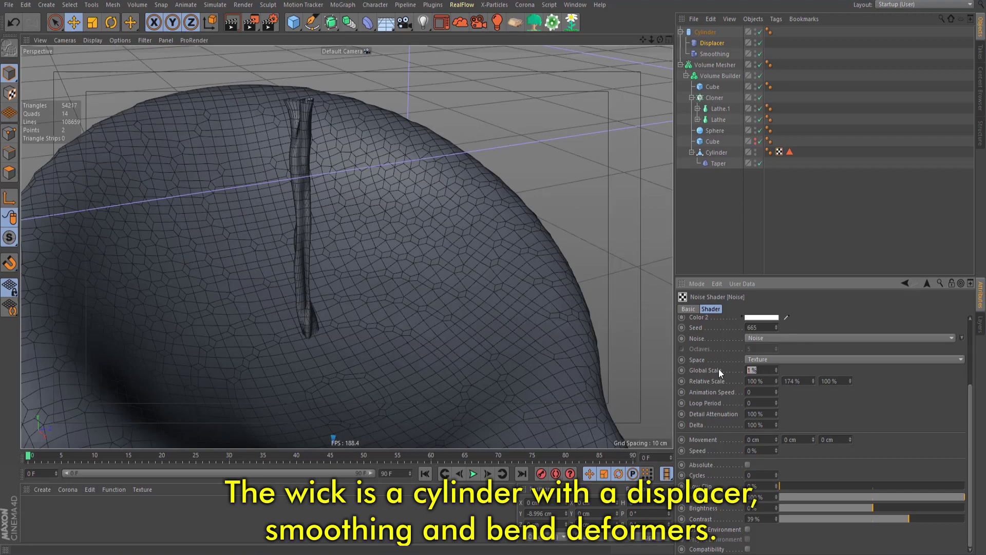
type("0.5")
key("Return")
left_click_drag(813, 380, 812, 406)
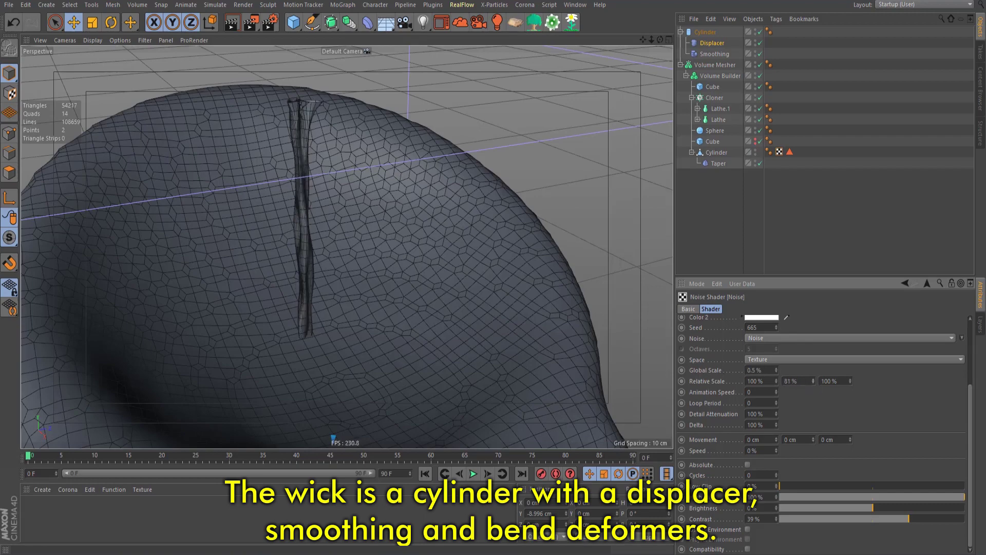
key("ctrl+shift+z")
left_click(705, 32)
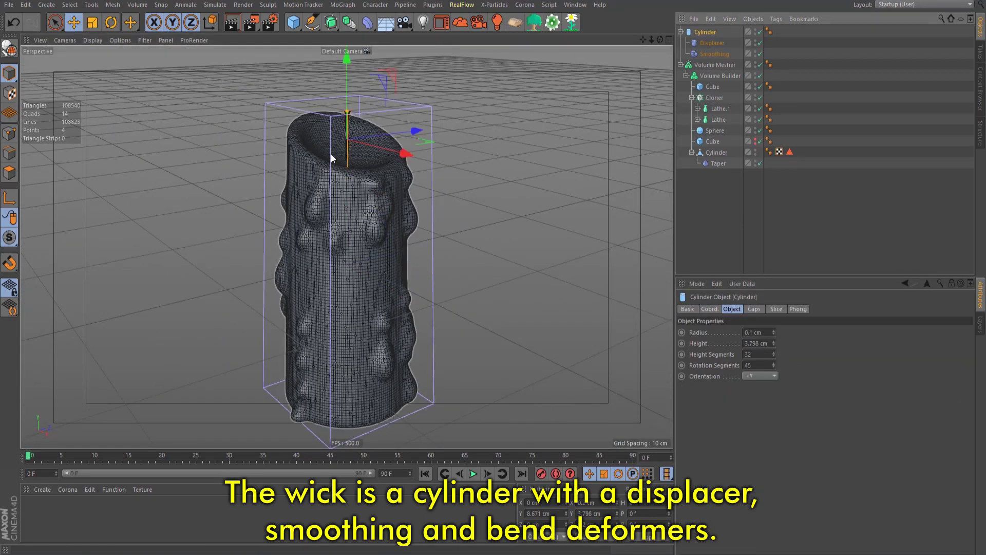
Add a Bend deformer below Smoothing and duplicate it as Bend.1 with 17° strength.
key("o")
left_click(368, 23)
left_click(412, 41, "shift")
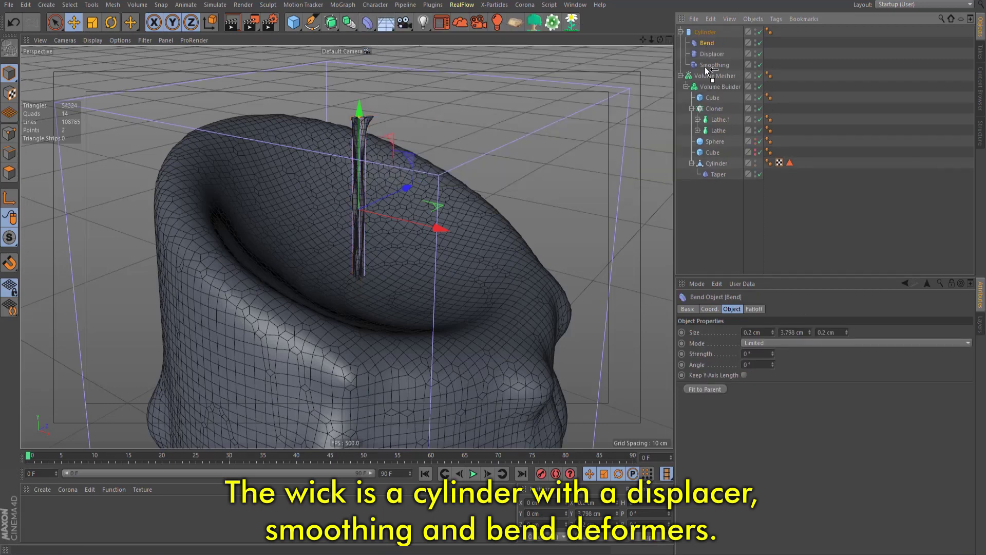
left_click_drag(707, 43, 709, 69)
left_click_drag(773, 356, 773, 344)
key("ctrl+c")
key("ctrl+v")
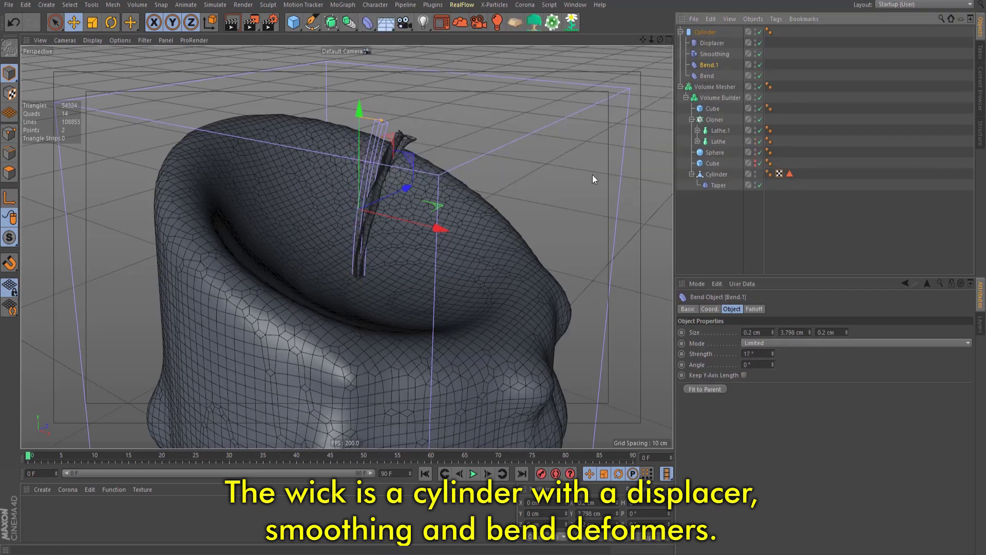
Place Bend.1 higher with 2.798 cm height and -42° strength, then shift the first Bend down.
left_click_drag(359, 110, 361, 66)
left_click(810, 335)
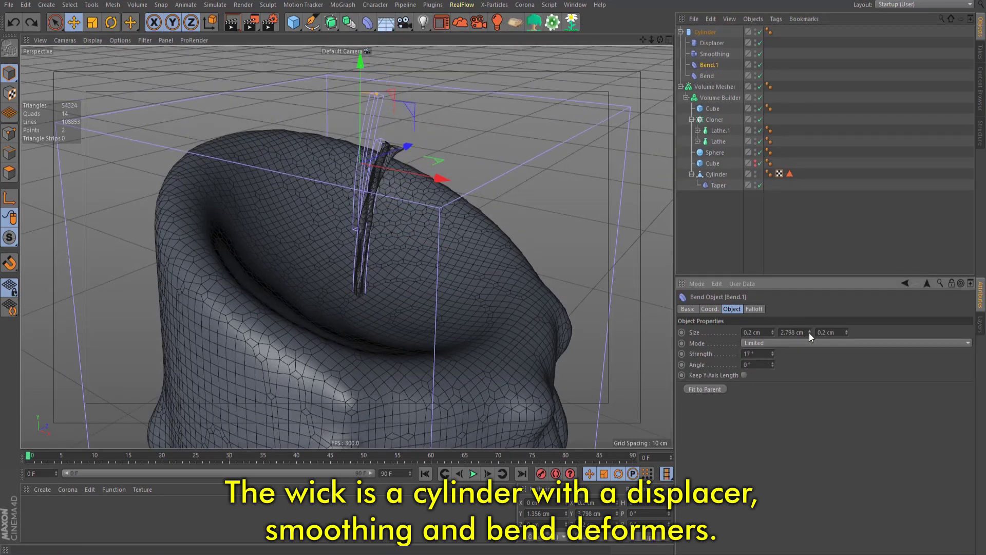
left_click_drag(809, 331, 772, 374)
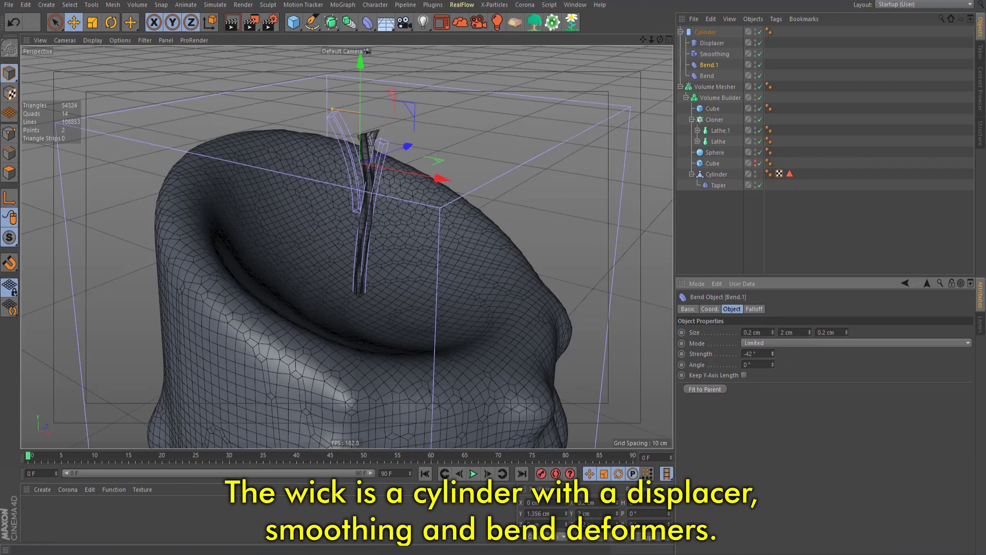
left_click(707, 76)
left_click(809, 334)
mouse_move(365, 169)
left_mouse_down()
mouse_move(369, 155)
mouse_move(445, 203)
left_mouse_up()
Switch to smooth shading and hide the wick deformers' guides in the viewport.
scroll(375, 183, "down", 5)
key("n")
key("a")
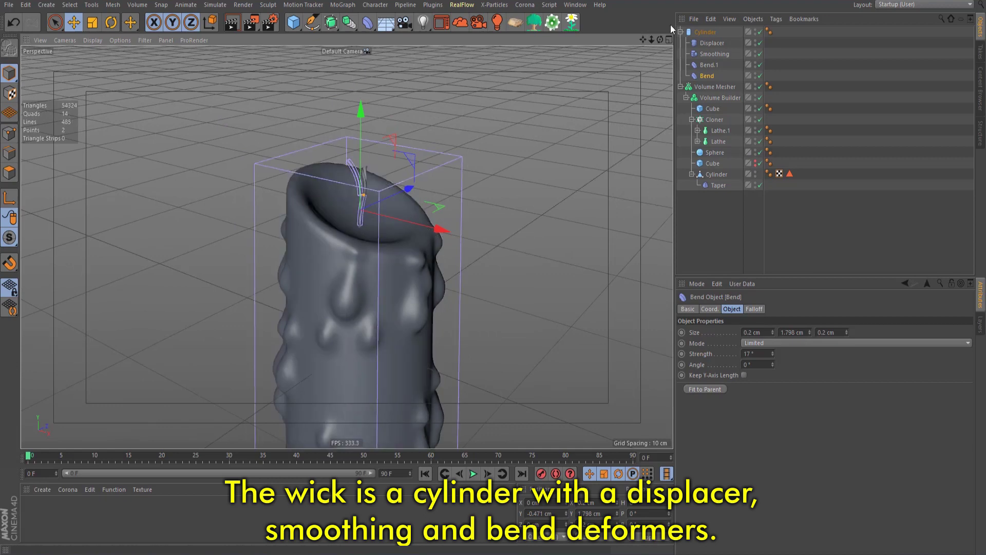
left_click_drag(755, 43, 754, 76)
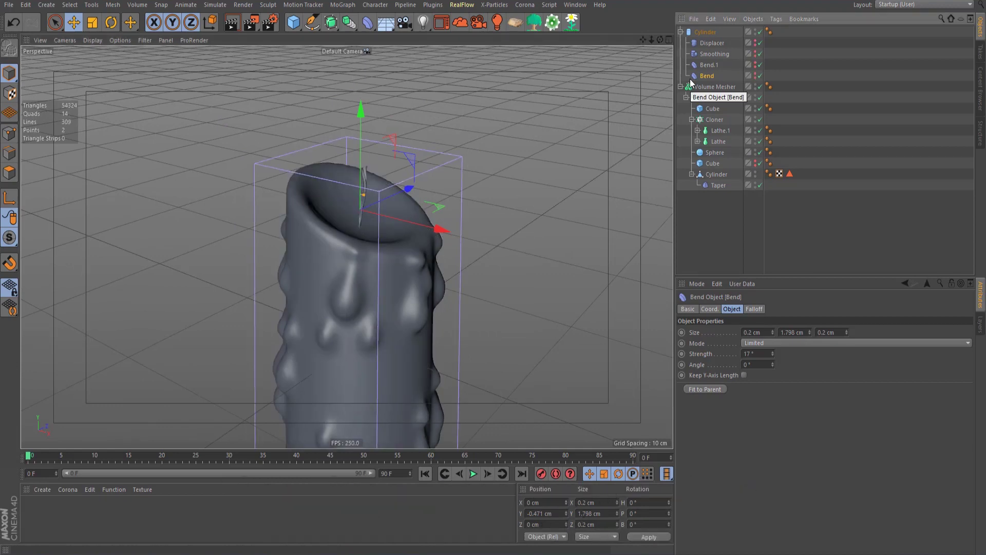
left_click(692, 32)
left_click(711, 44)
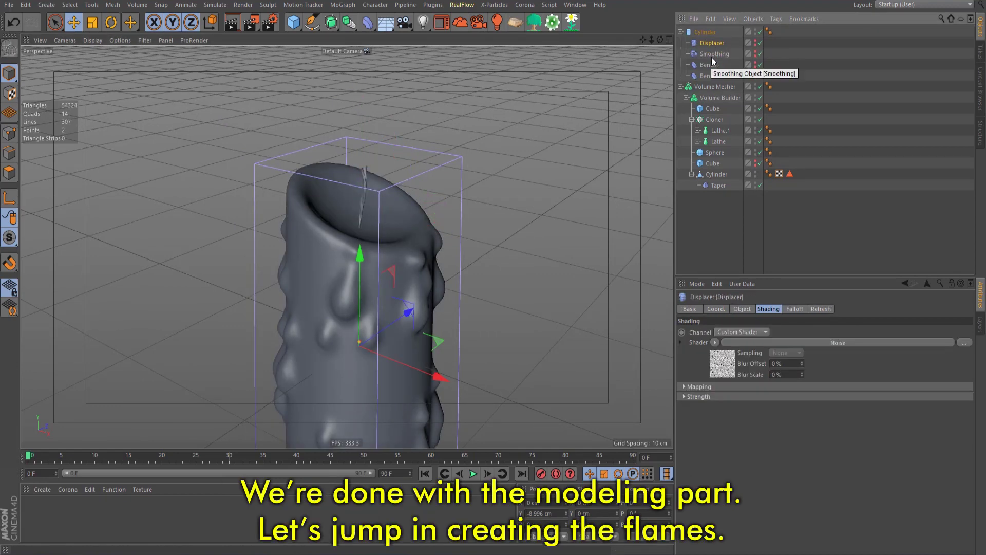
left_click_drag(367, 153, 368, 128, "alt")
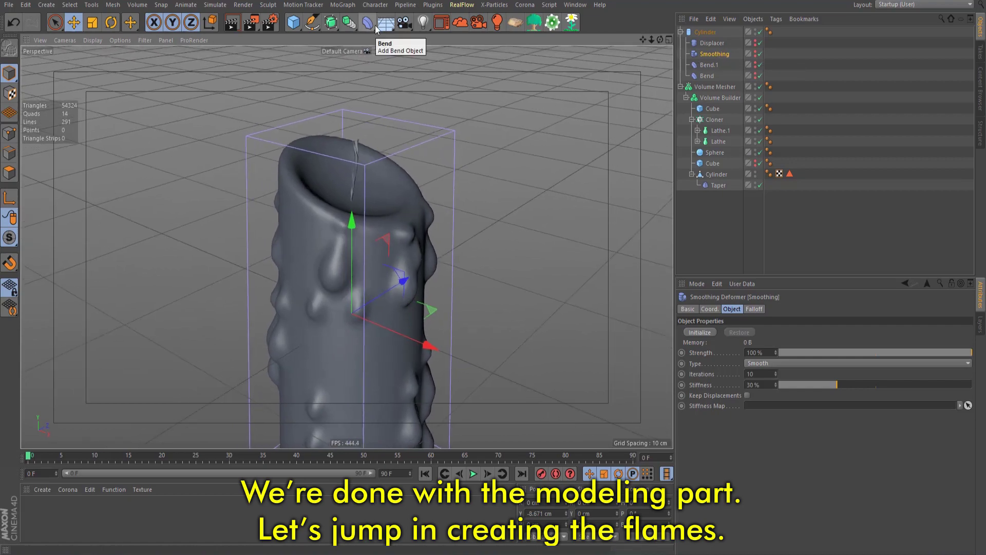
left_click(709, 64)
Browse the TurbulenceFD menu, then create a sphere and shrink it.
scroll(361, 179, "up", 5)
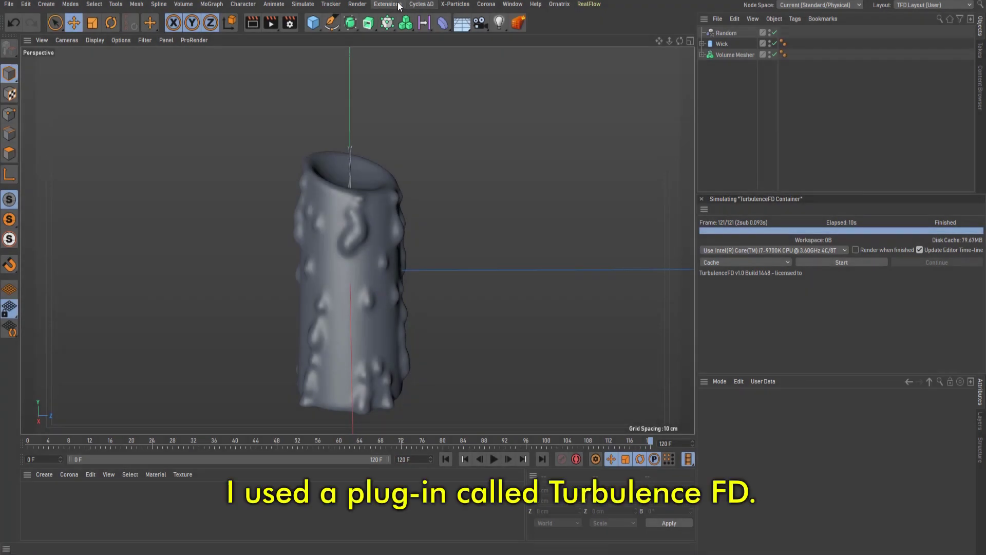
left_click(389, 7)
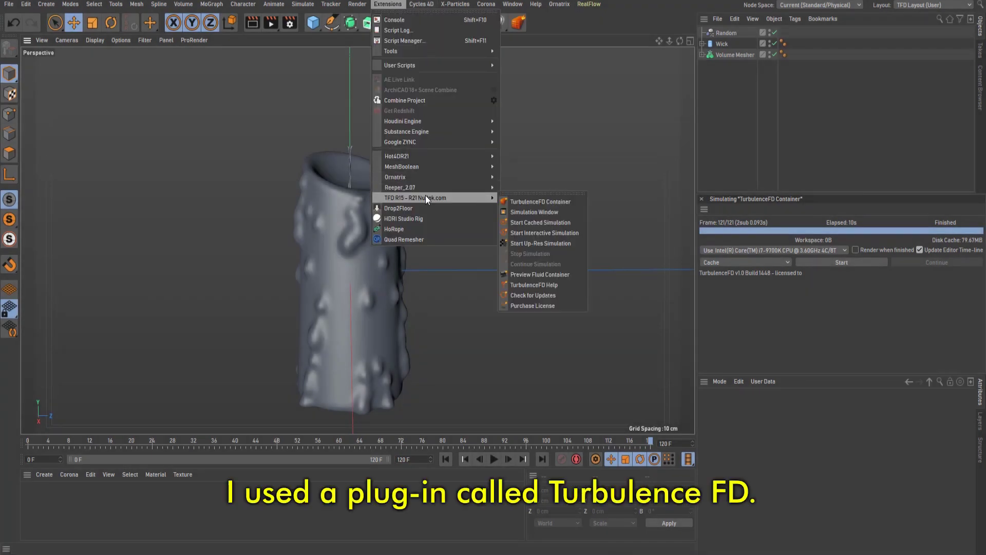
key("Escape")
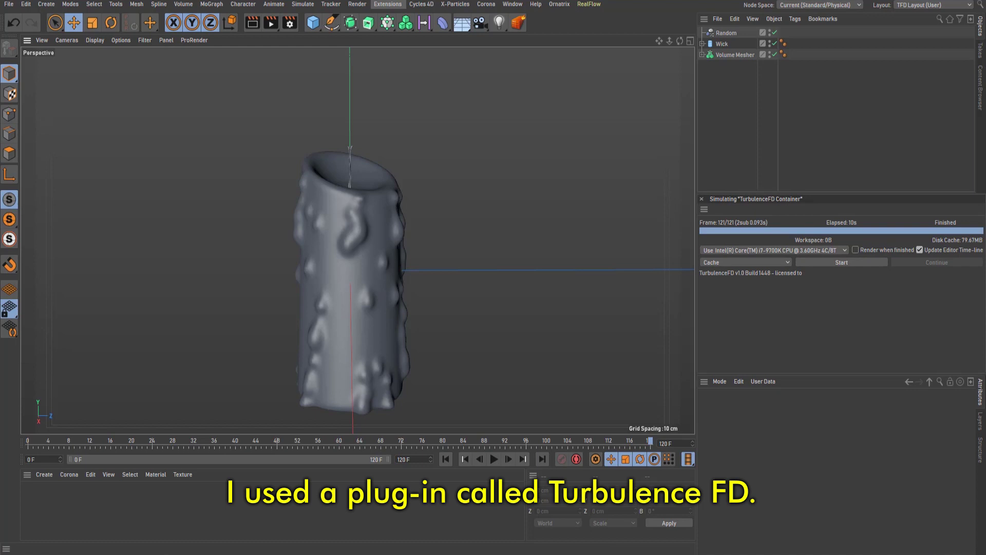
left_click(314, 24)
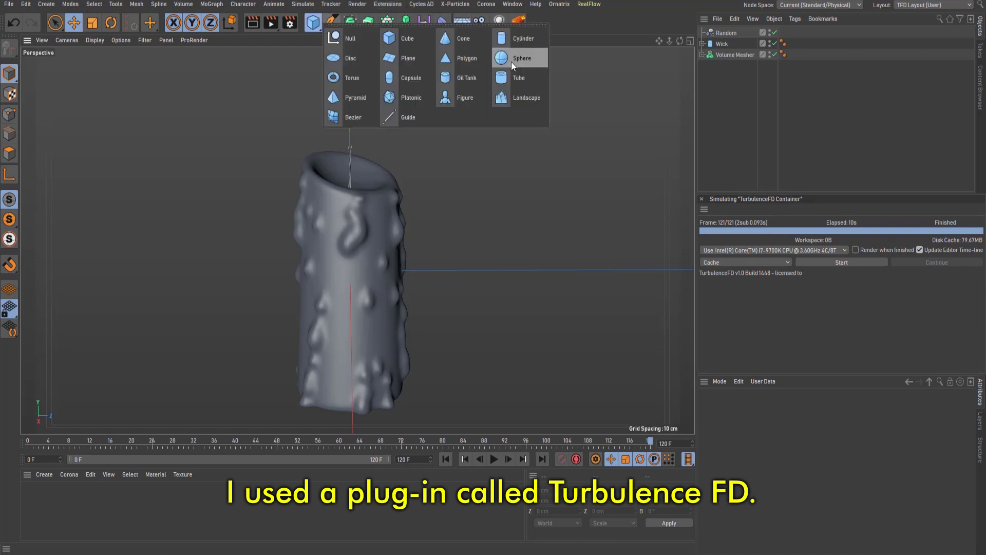
left_click(515, 60)
key("t")
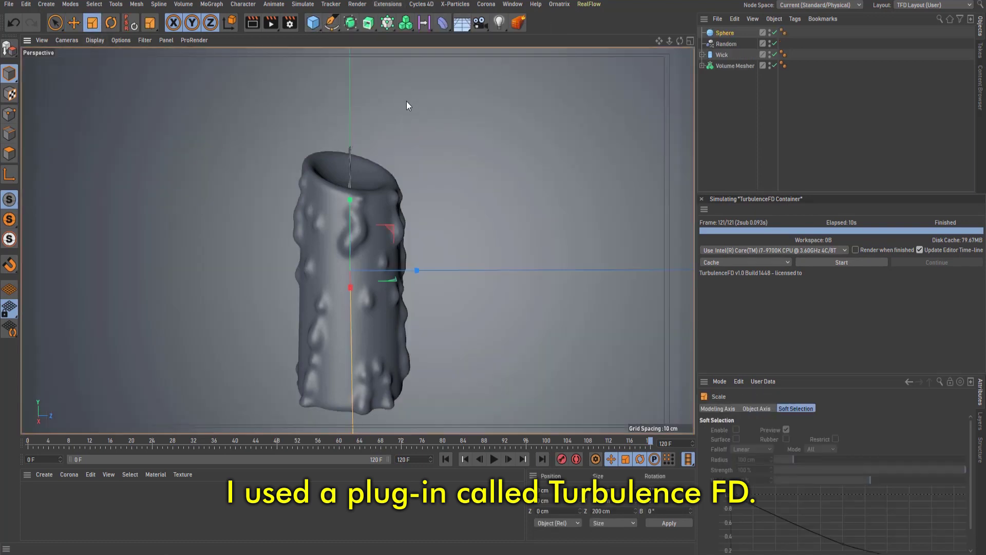
key("o")
left_click_drag(89, 244, 55, 255)
Place the sphere on the wick tip and shrink it to a 0.19 cm radius.
key("e")
left_click_drag(350, 265, 353, 174)
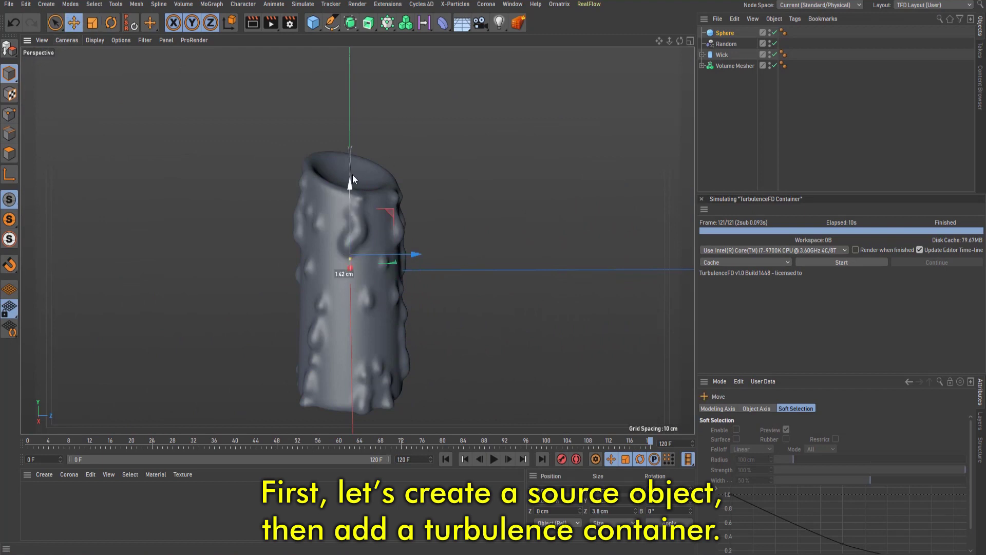
key("o")
key("t")
left_click_drag(454, 101, 151, 194)
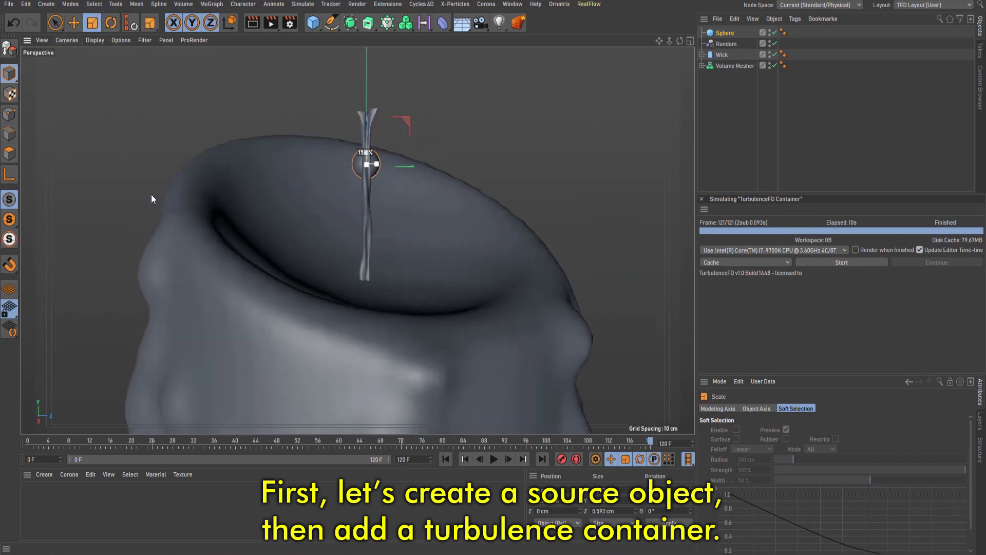
left_click_drag(406, 156, 446, 123, "alt")
key("e")
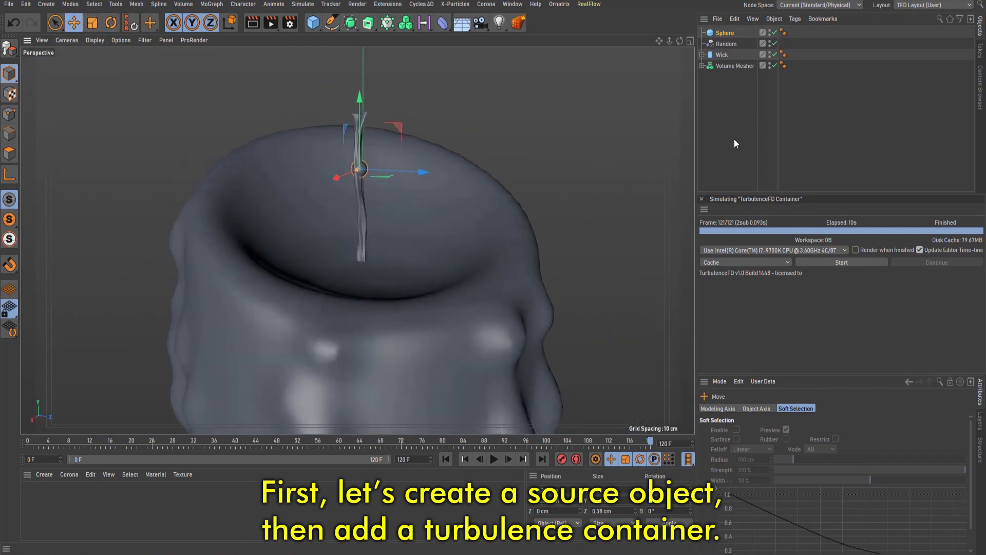
left_click(725, 33)
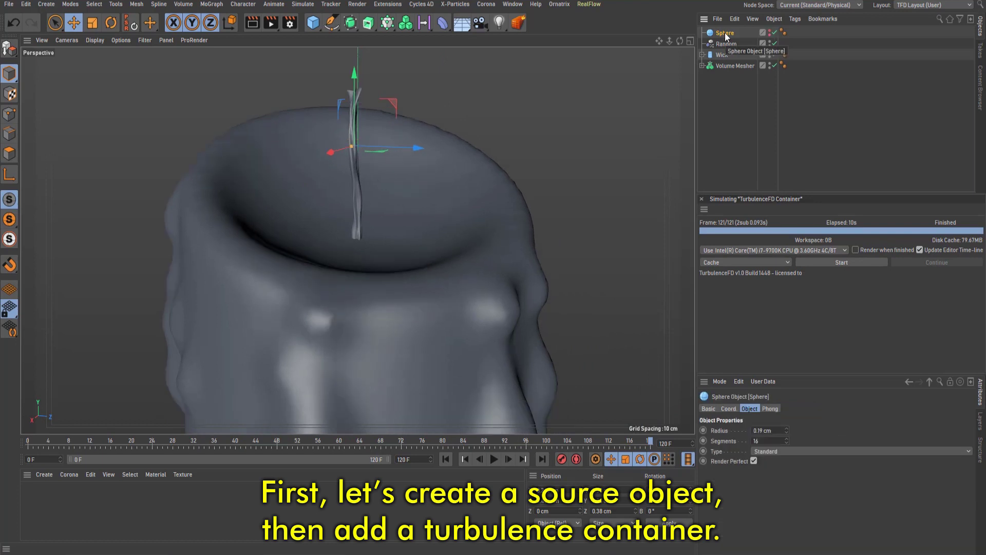
Add a TurbulenceFD Container and, in Front view, shrink and raise it.
left_click(519, 24)
key("F4")
key("t")
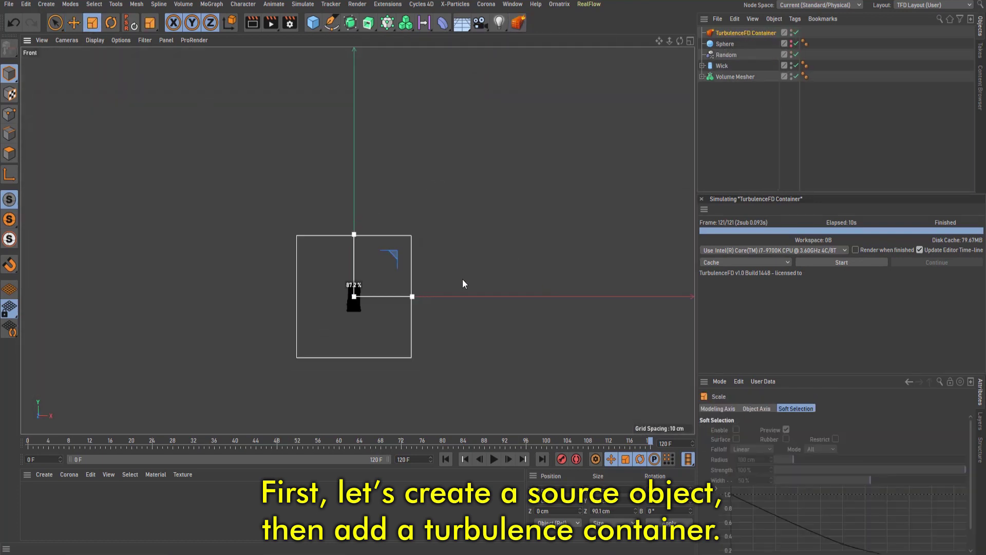
left_click_drag(462, 279, 90, 30)
key("e")
mouse_move(354, 228)
left_mouse_down()
mouse_move(356, 199)
mouse_move(358, 206)
left_mouse_up()
Fit the container box around the candle top and return to the perspective view.
key("t")
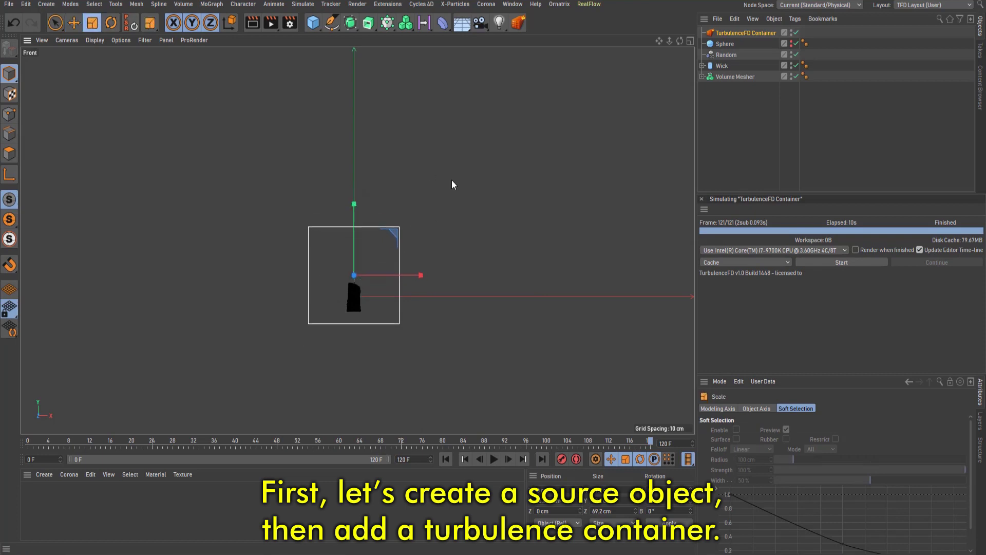
left_click_drag(452, 179, 426, 217)
key("e")
left_click_drag(360, 189, 356, 198)
key("F5")
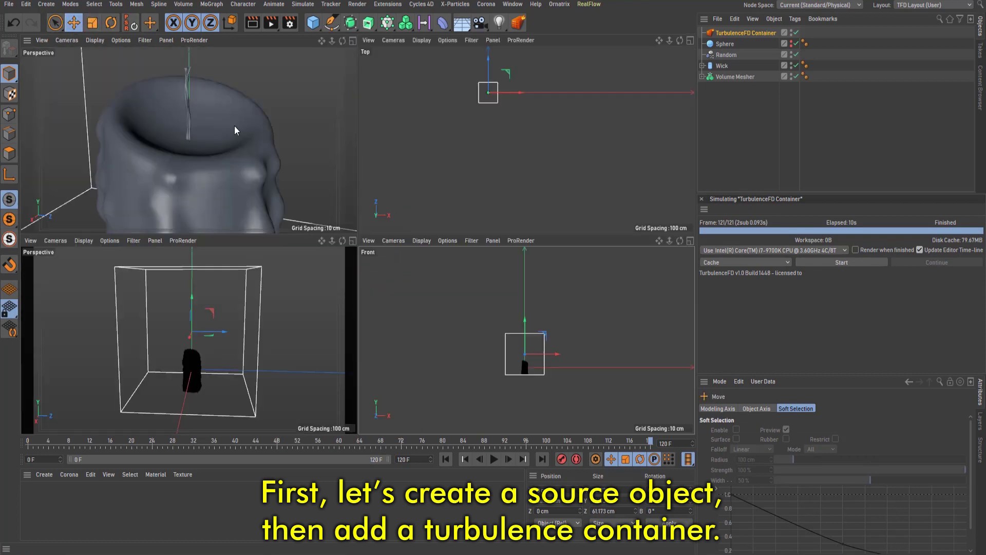
middle_click(233, 125)
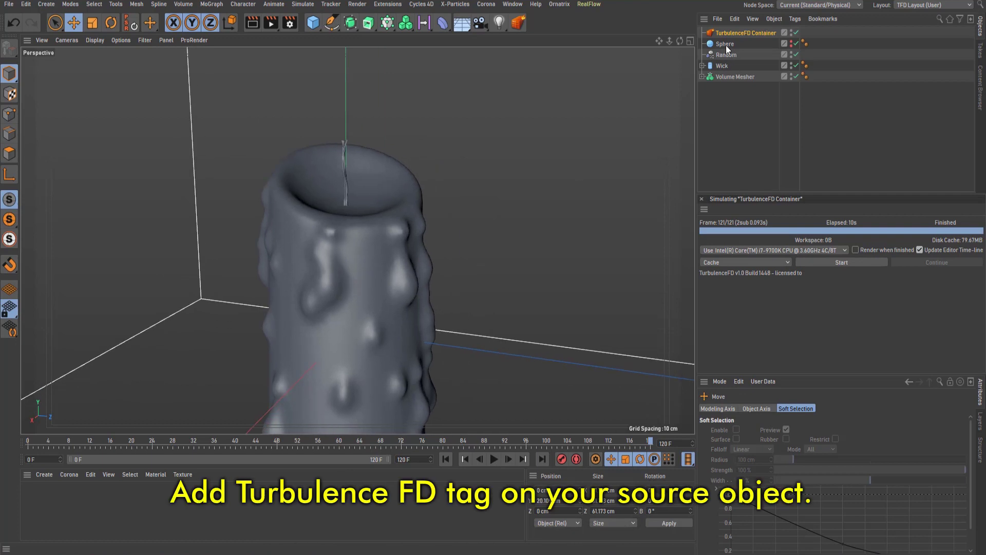
Add a TurbulenceFD Emitter tag to the Sphere with Temperature and Density channel values of 1.
left_click(726, 45)
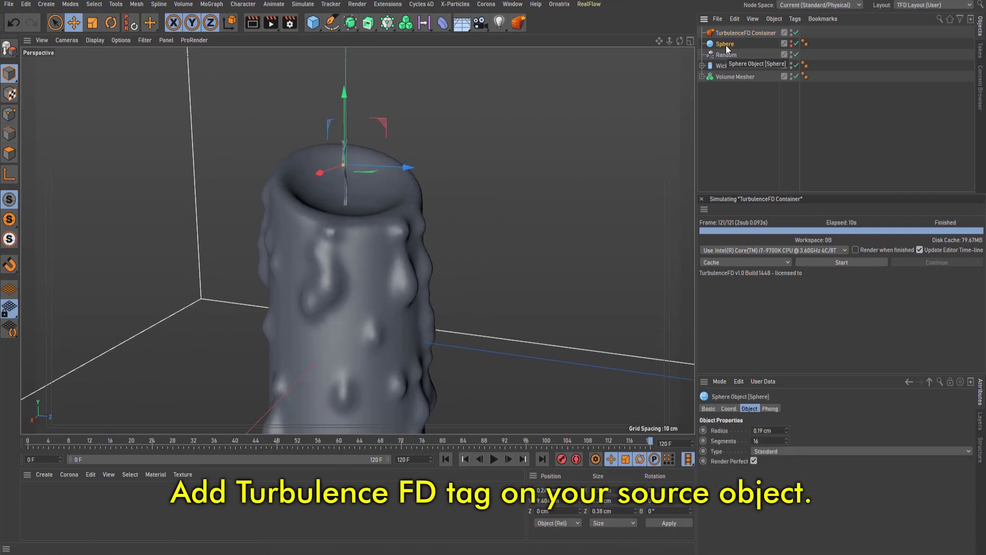
right_click(726, 45)
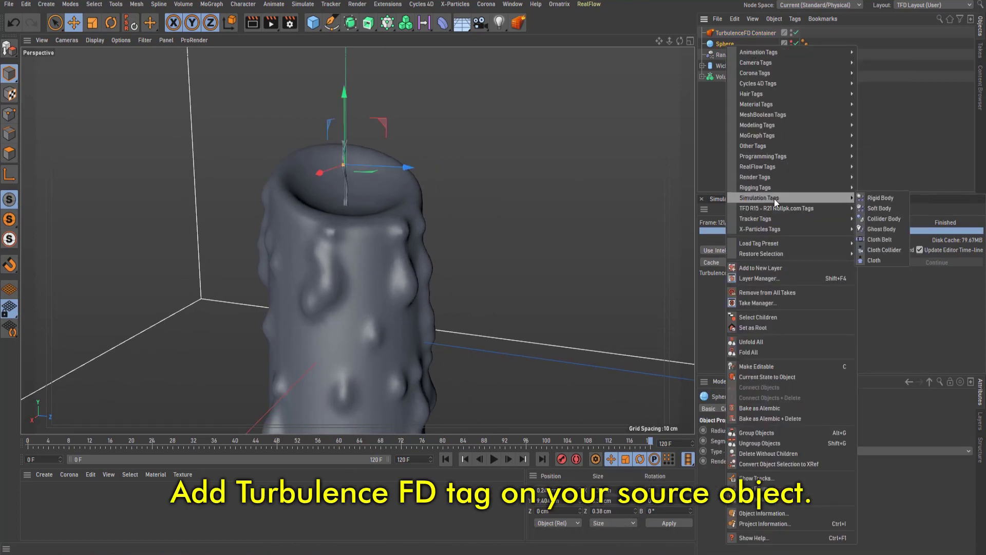
left_click(888, 209)
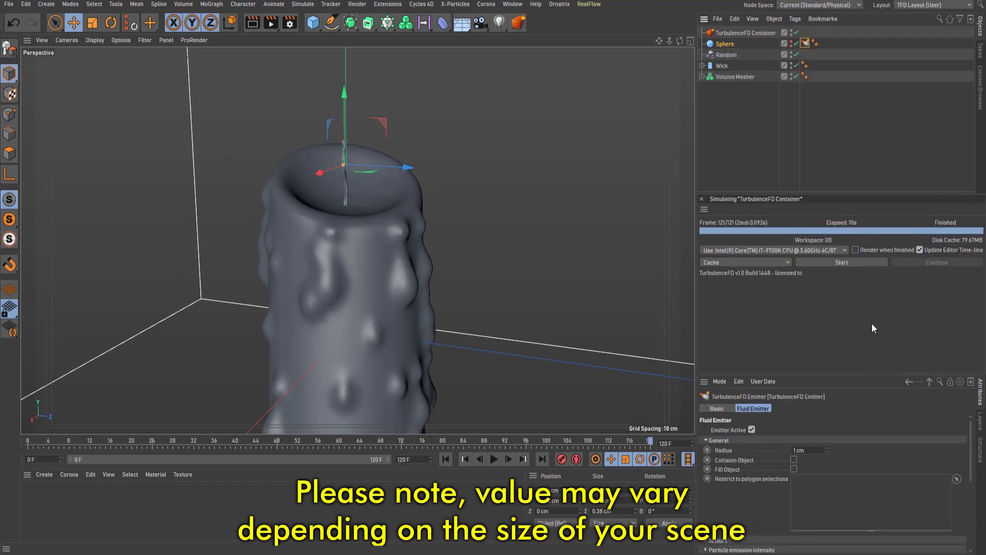
scroll(760, 483, "down", 5)
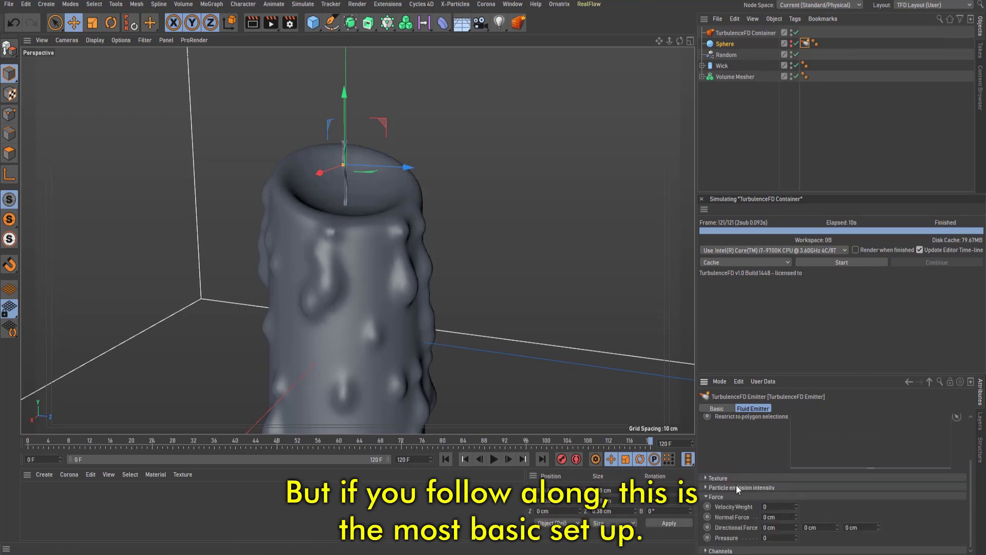
left_click(794, 484)
type("1")
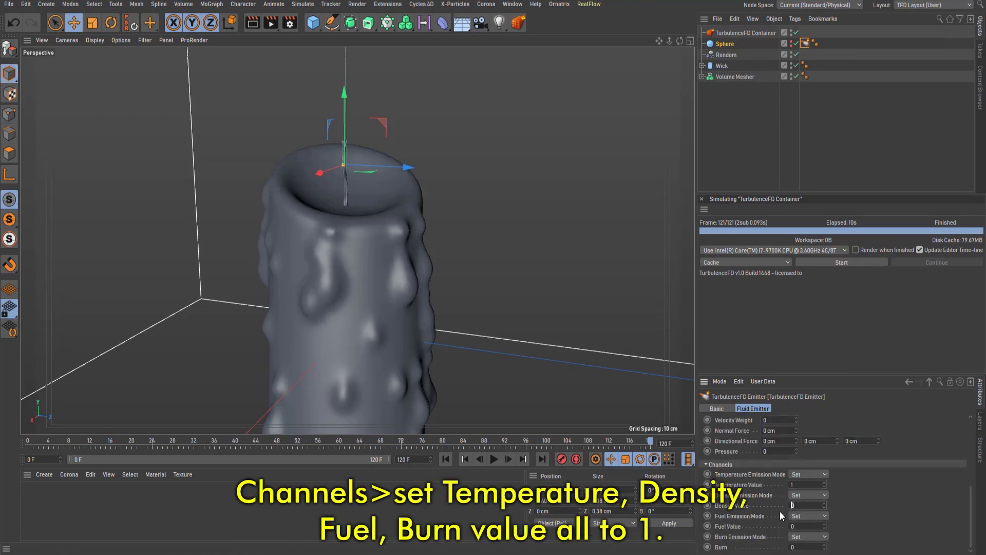
scroll(770, 503, "up", 2)
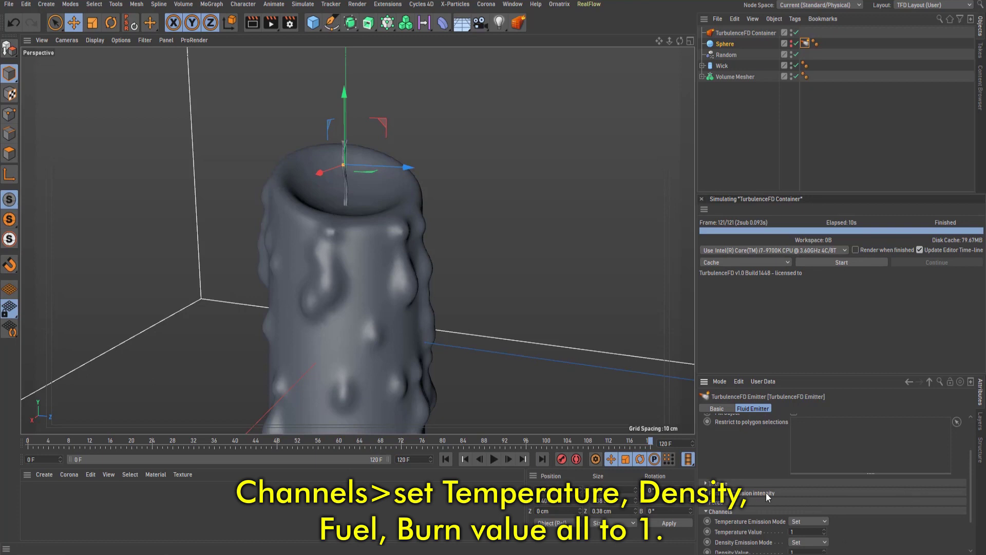
scroll(744, 439, "up", 3)
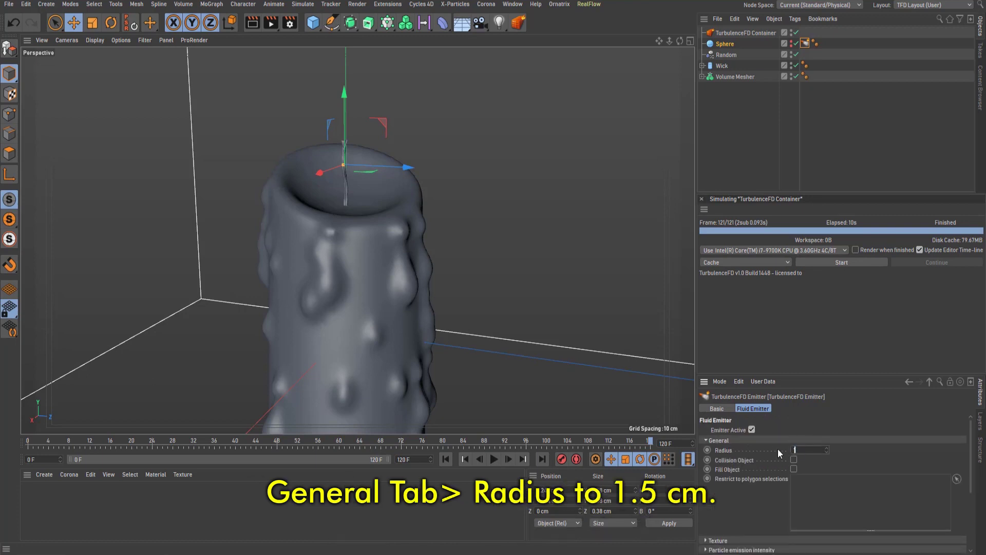
left_click(740, 33)
left_click(862, 408)
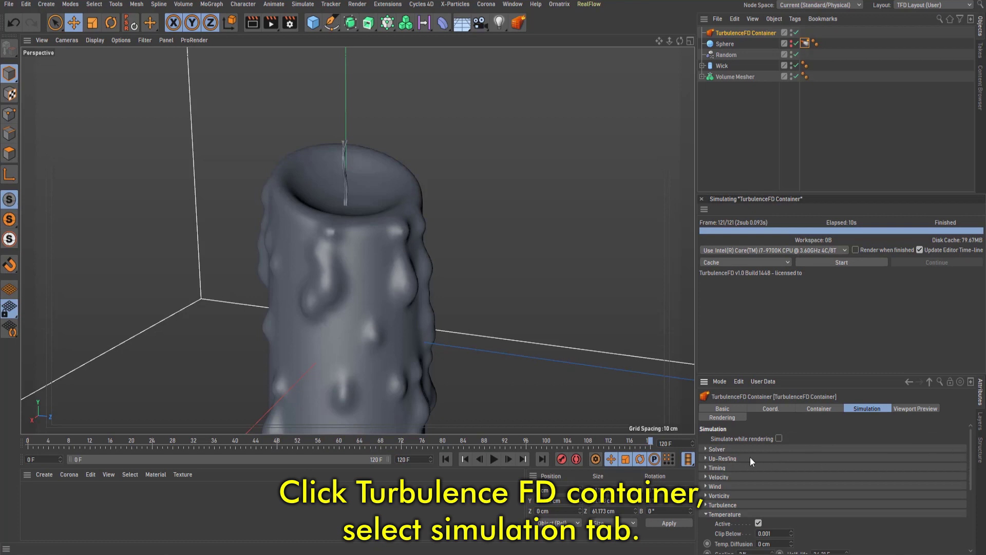
Set the container's temperature cooling to 20% and buoyancy to 7 cm.
scroll(780, 468, "down", 3)
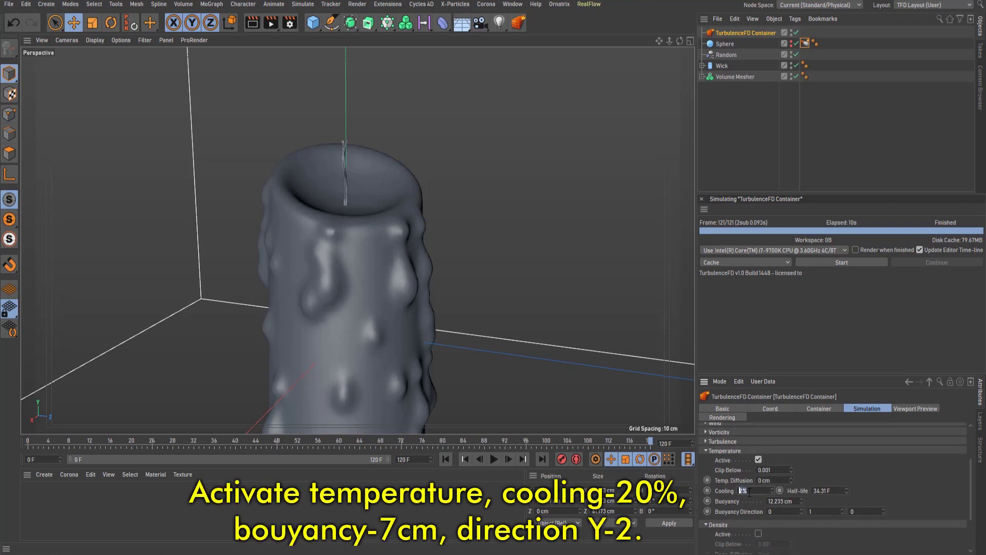
type("20")
key("Tab")
type("7")
key("Tab")
key("Tab")
Set turbulence intensity to 5 cm and vorticity to 3.
left_click(771, 450)
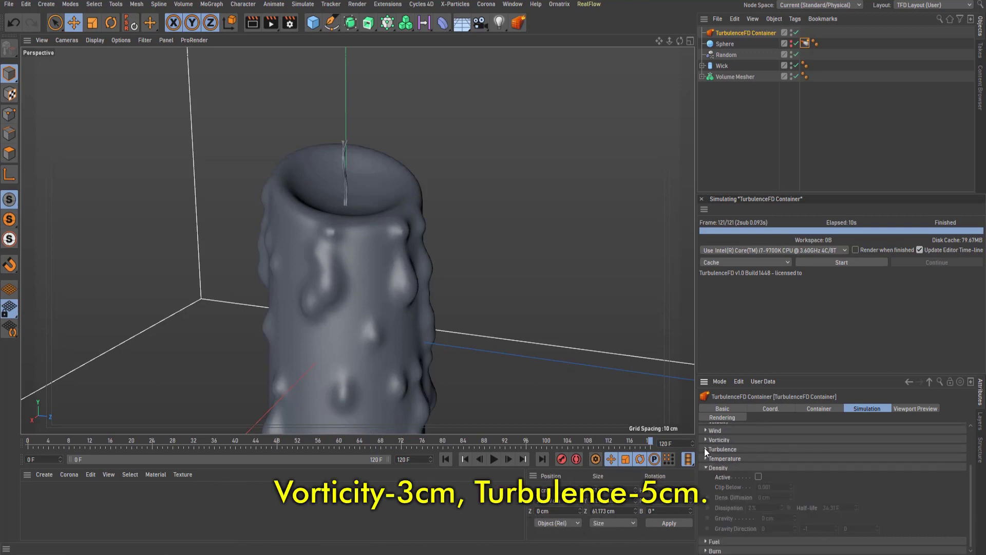
left_click(706, 450)
double_click(770, 459)
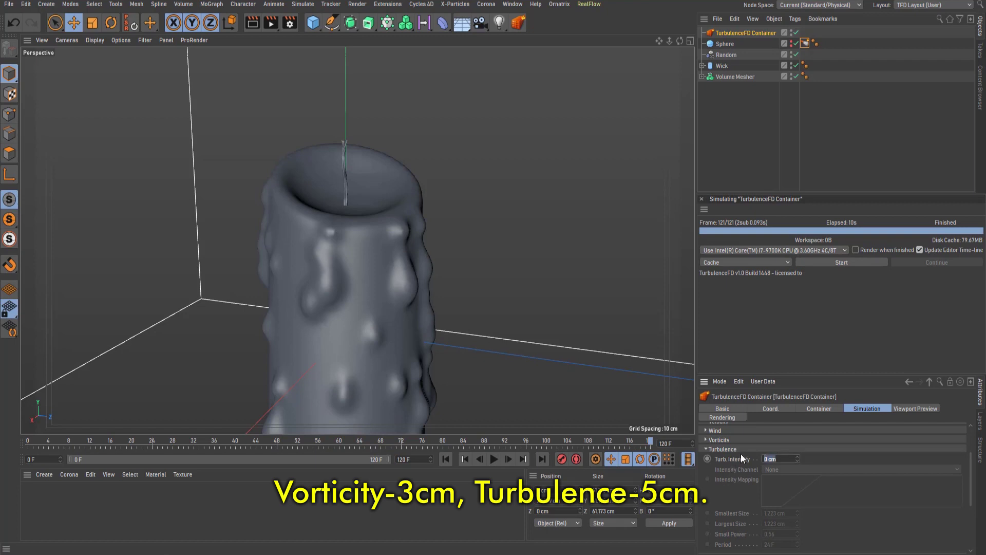
type("5")
left_click(727, 440)
type("3")
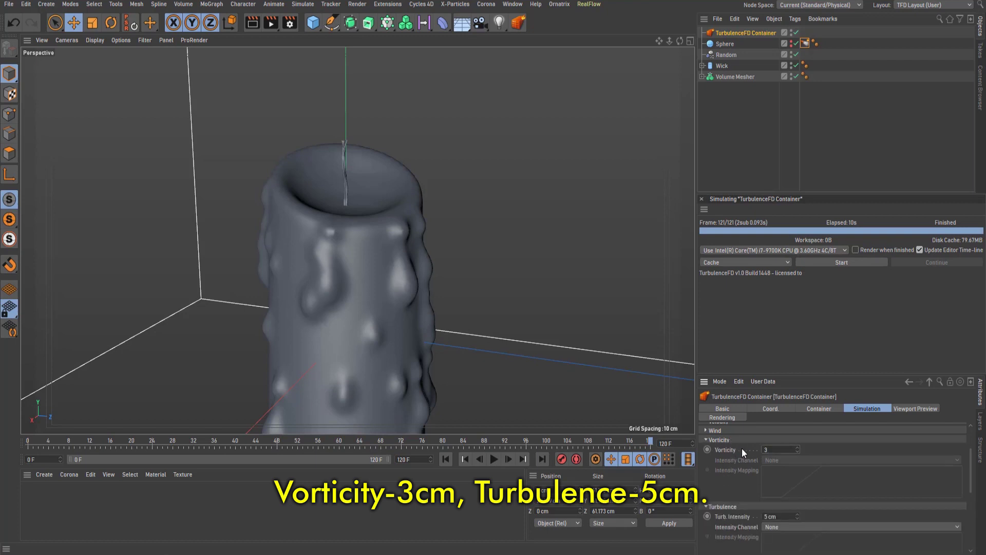
key("Return")
left_click(713, 440)
left_click_drag(970, 473, 970, 444)
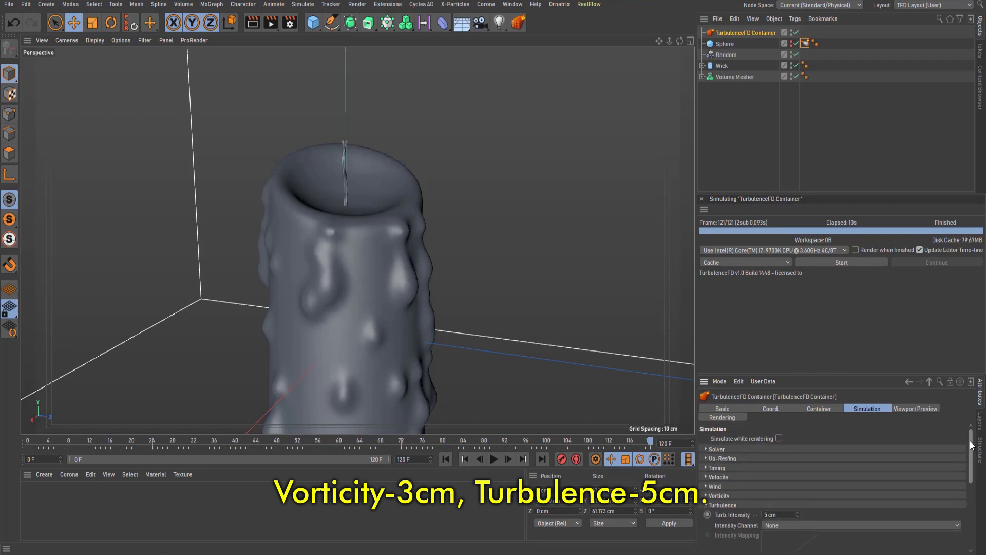
left_click_drag(895, 379, 894, 388)
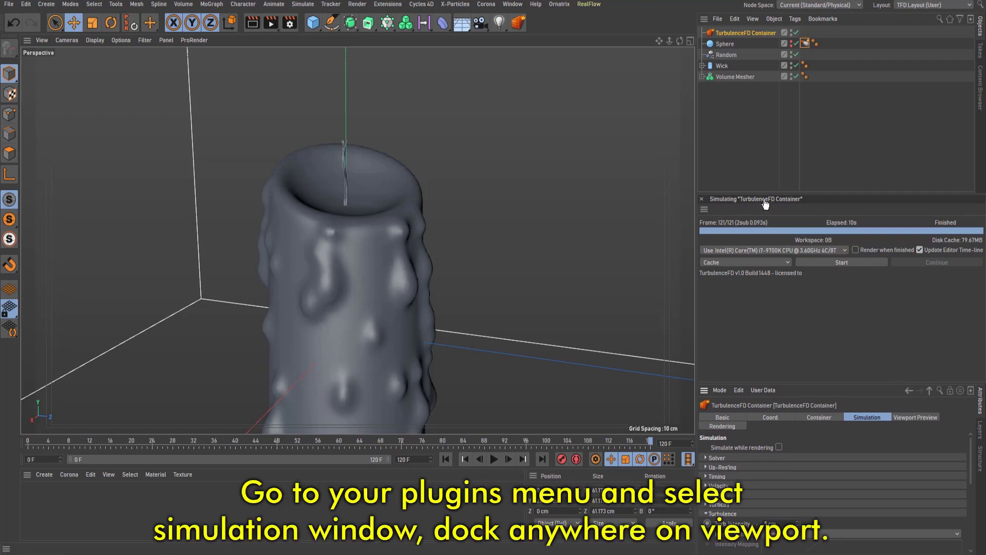
Dock the TFD Simulation Window and show the Container tab's resolution settings (0.612 cm voxels, 61.173 cm grid).
left_click(387, 5)
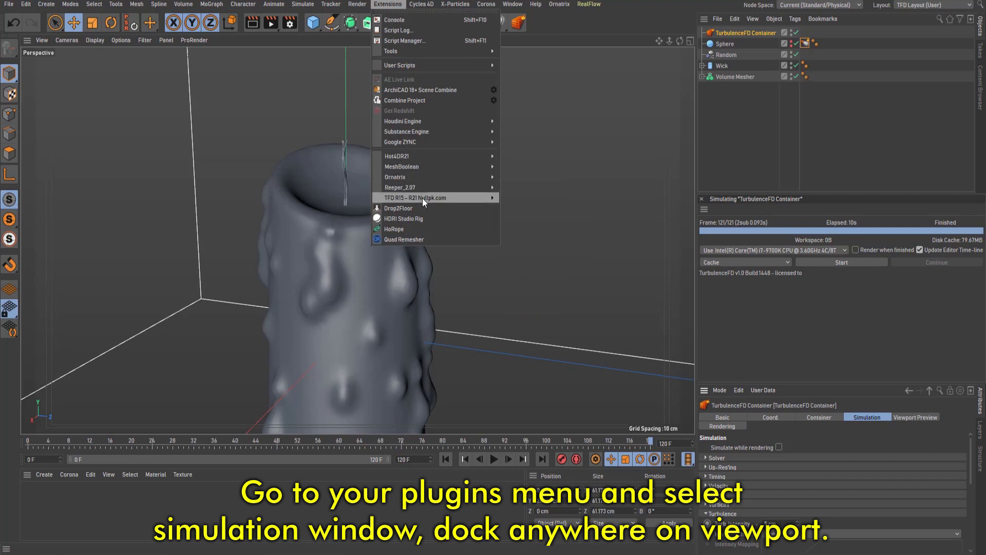
mouse_move(414, 197)
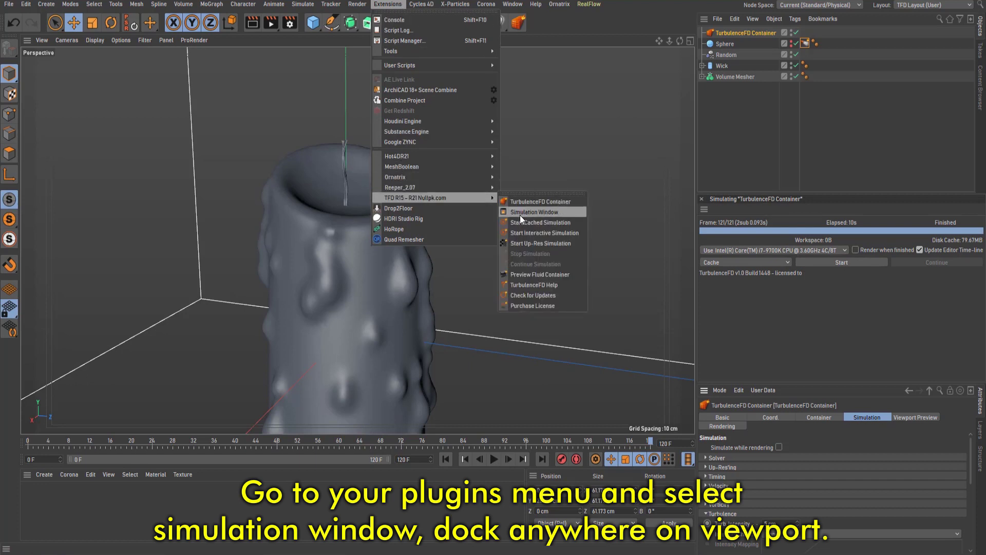
left_click(519, 214)
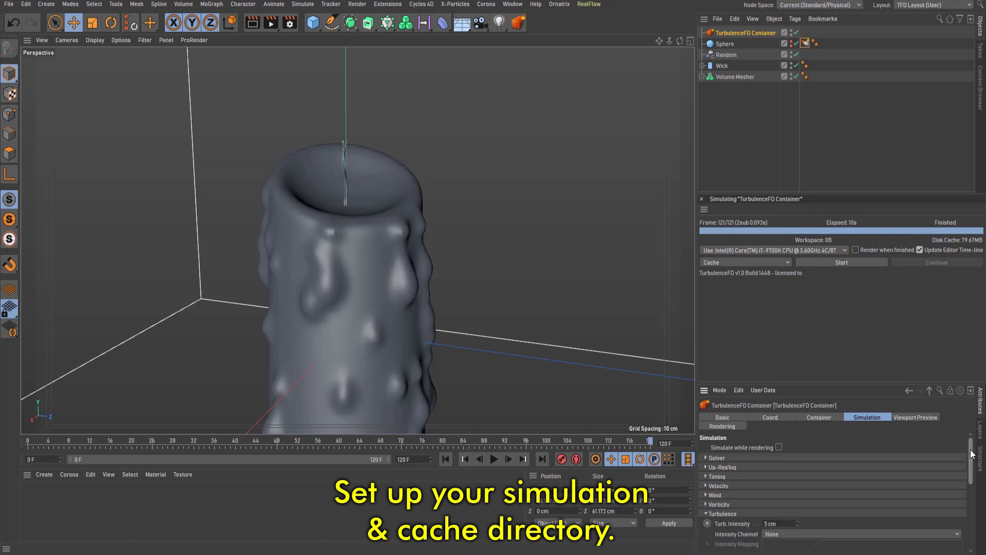
left_click(820, 417)
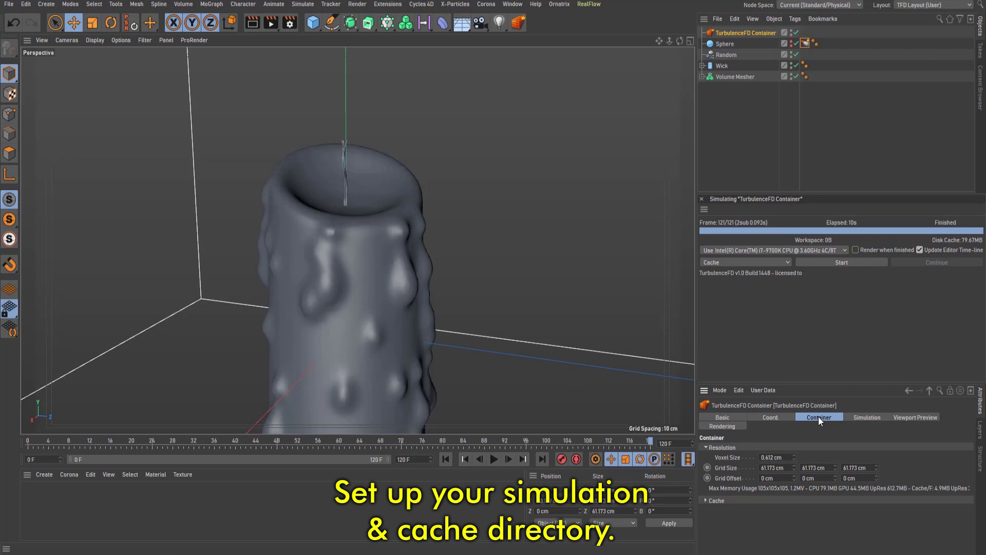
Set the Container's simulation cache directory to D:\TFD Cache.
left_click(716, 500)
scroll(873, 483, "down", 2)
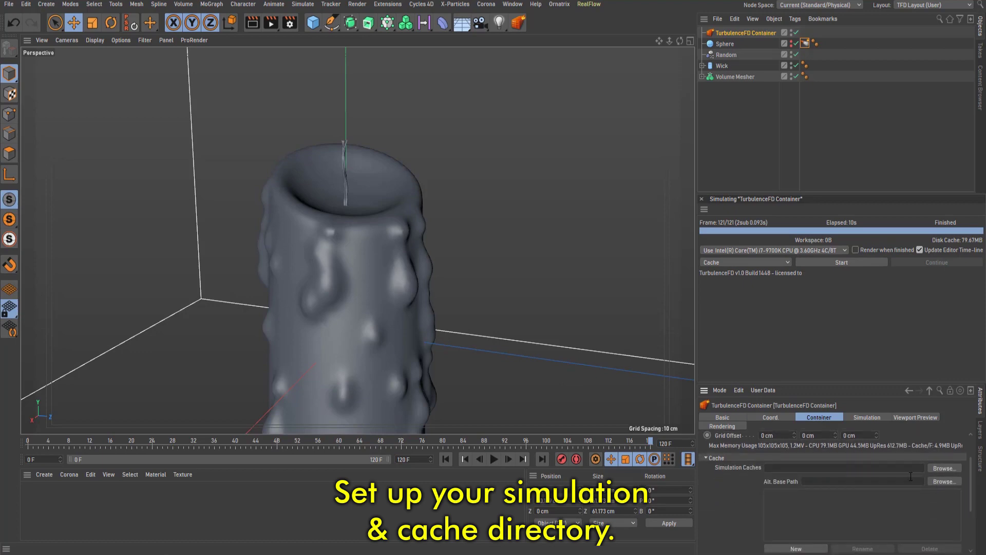
left_click(942, 469)
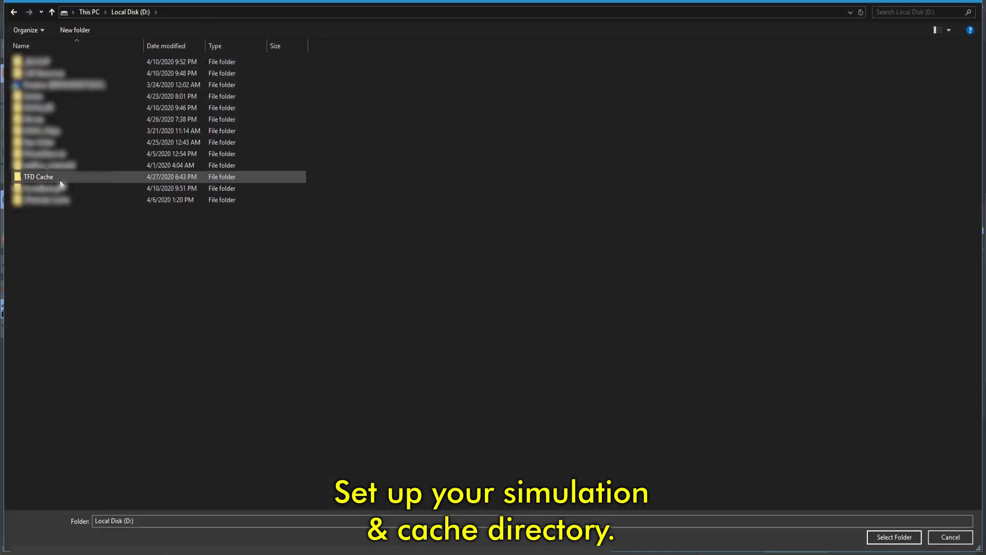
left_click(53, 181)
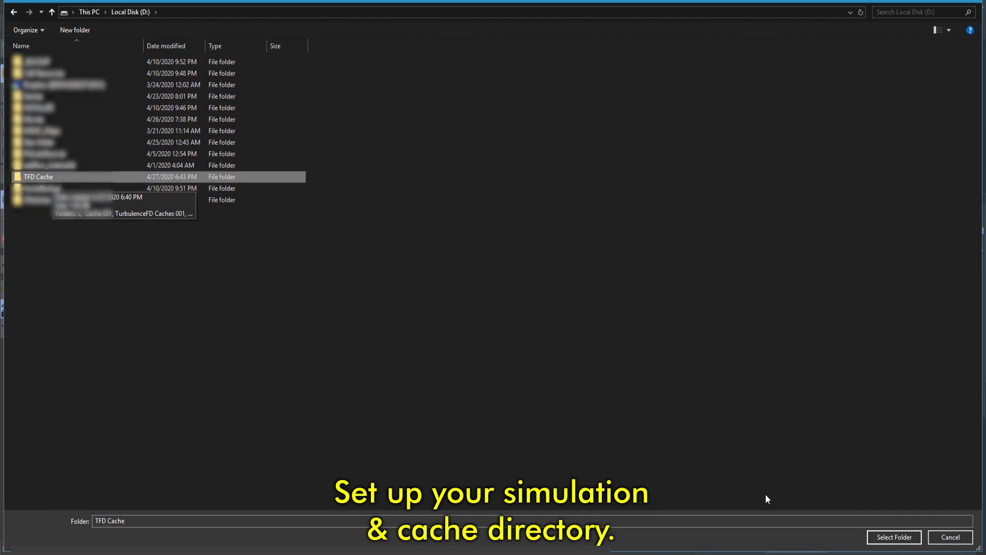
left_click(898, 542)
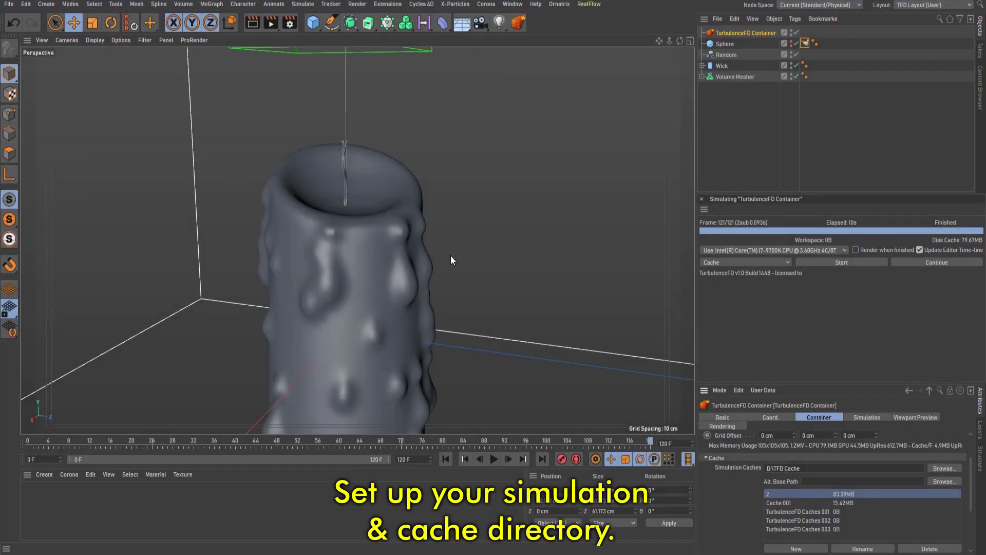
mouse_move(451, 255)
left_mouse_down("alt")
mouse_move(438, 226)
mouse_move(442, 162)
left_mouse_up("alt")
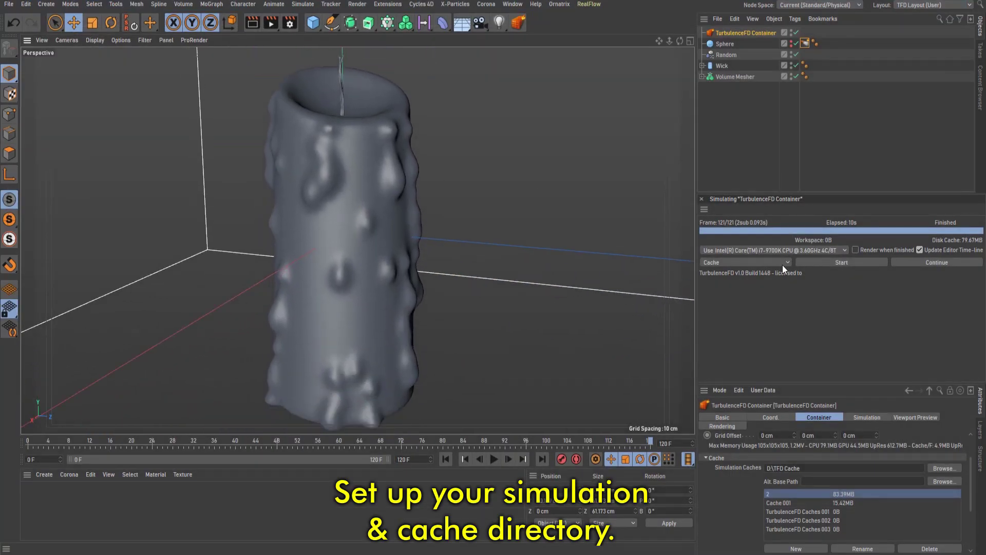
Re-simulate the flame, overwriting the existing cache, then render the animation to the Picture Viewer.
left_click(837, 264)
left_click(536, 275)
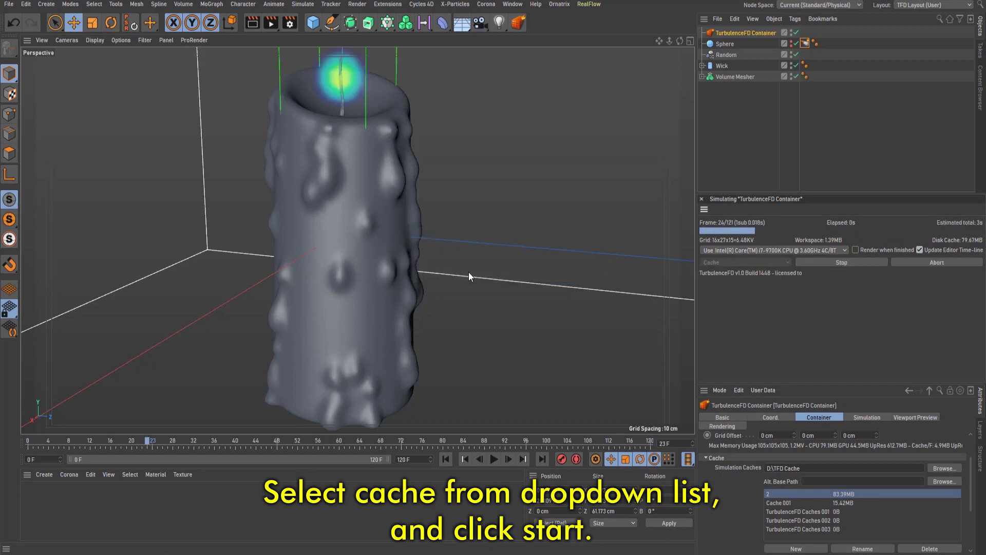
scroll(436, 234, "down", 3)
scroll(420, 272, "down", 2)
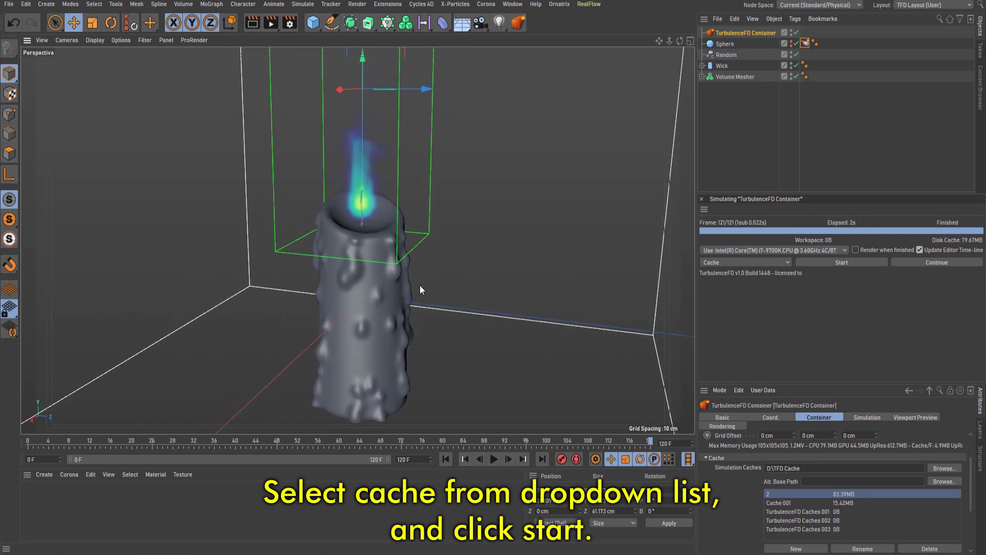
left_click_drag(423, 278, 409, 272, "alt")
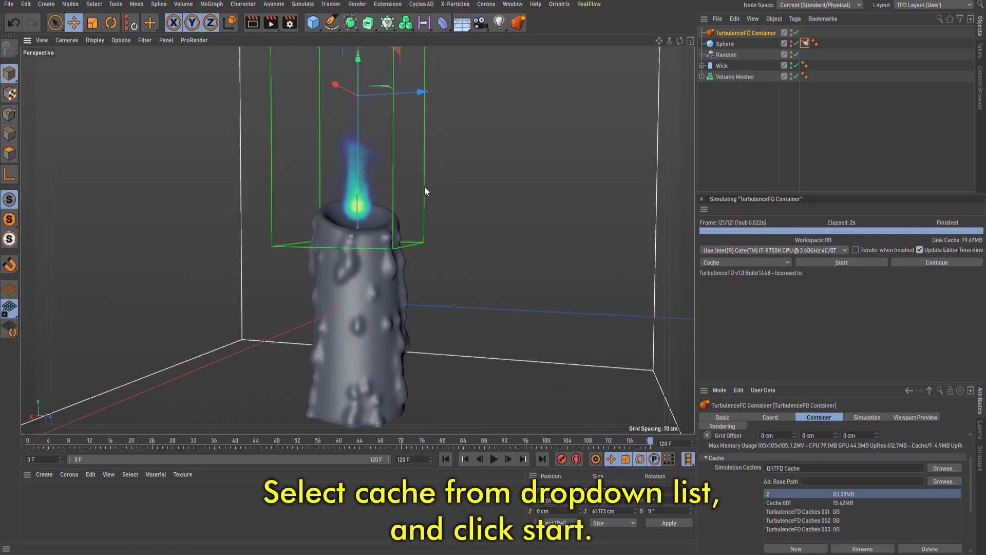
left_click(273, 26)
left_click(528, 318)
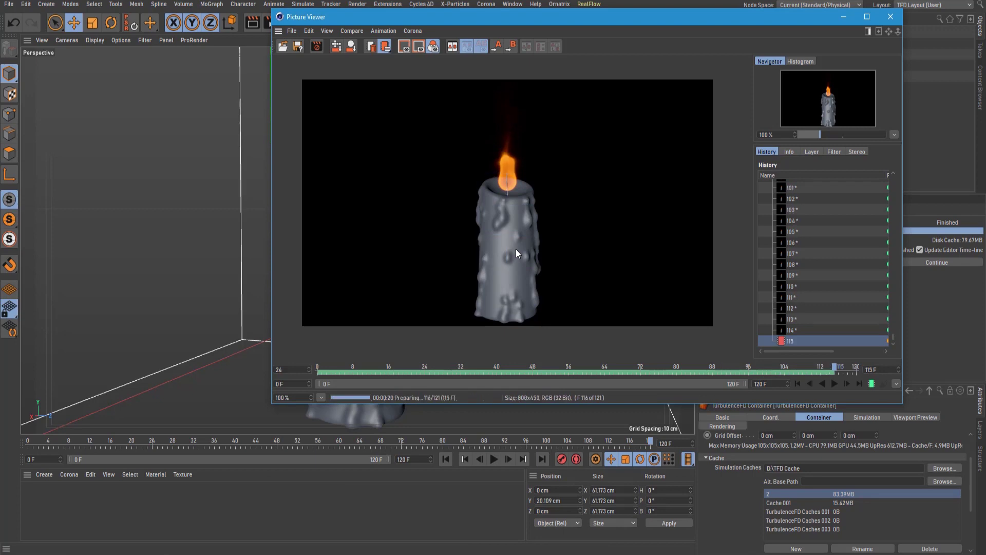
Play back the rendered candle flame frames in the Picture Viewer, shifting the window left.
left_click_drag(622, 17, 445, 43)
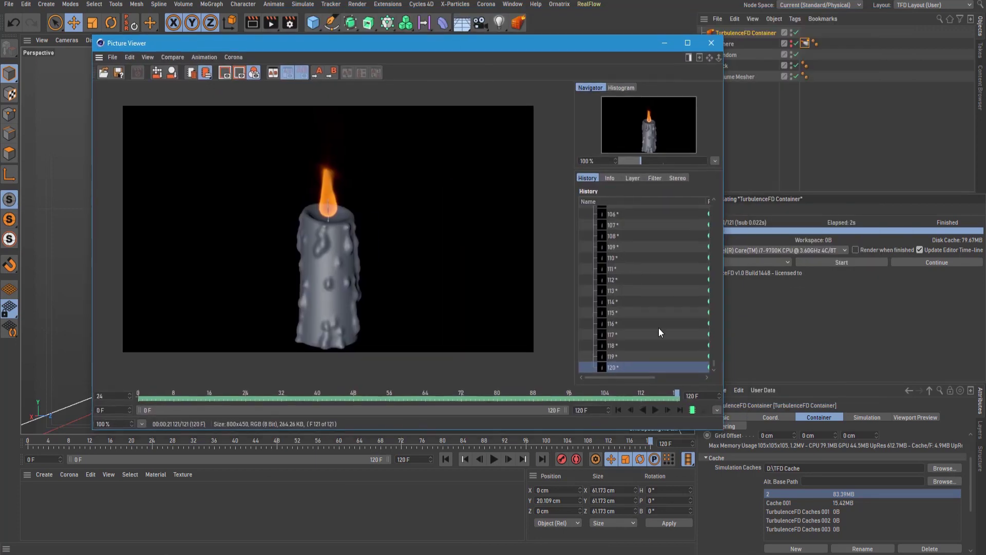
left_click(655, 410)
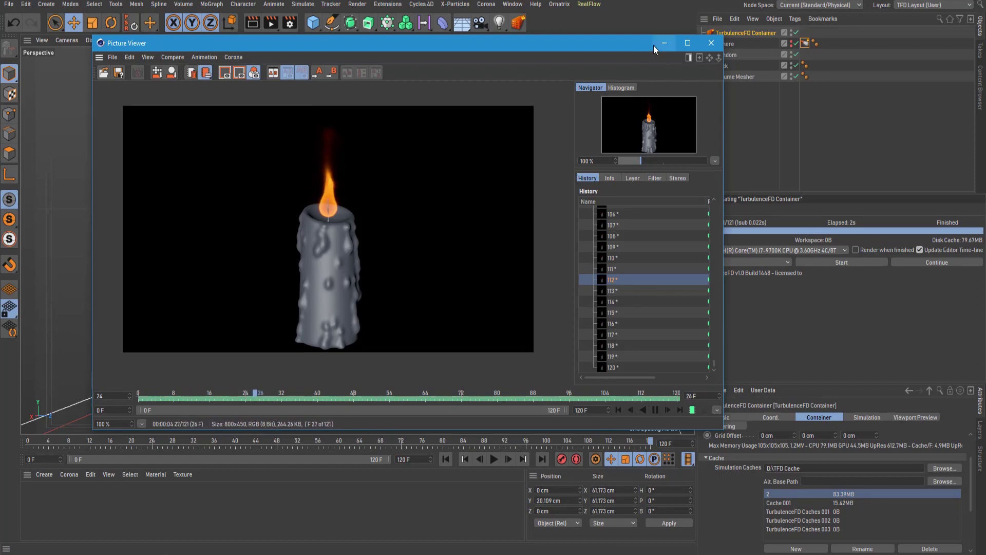
left_click_drag(644, 43, 577, 41)
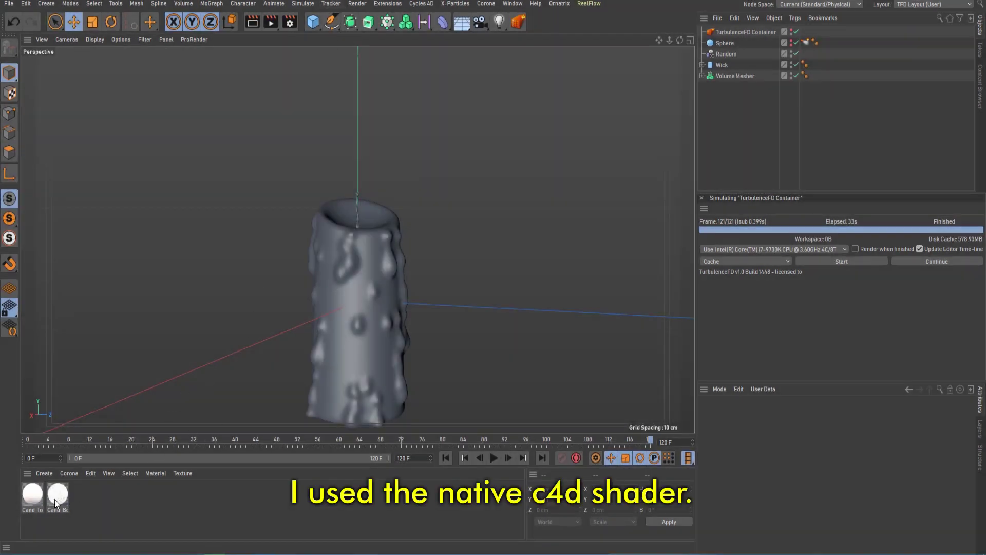
Give Cand_Bottom H41 S100 V70 luminance with a ChanLum texture (4 samples, 0.1 cm offset, 5 cm radius).
double_click(56, 499)
left_click_drag(257, 69, 519, 67)
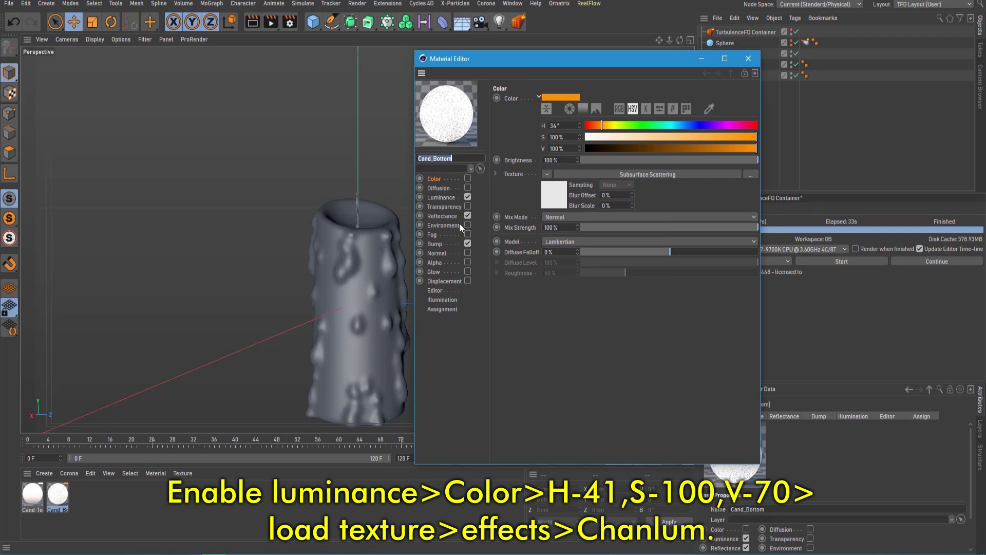
left_click(448, 196)
left_click_drag(500, 57, 572, 60)
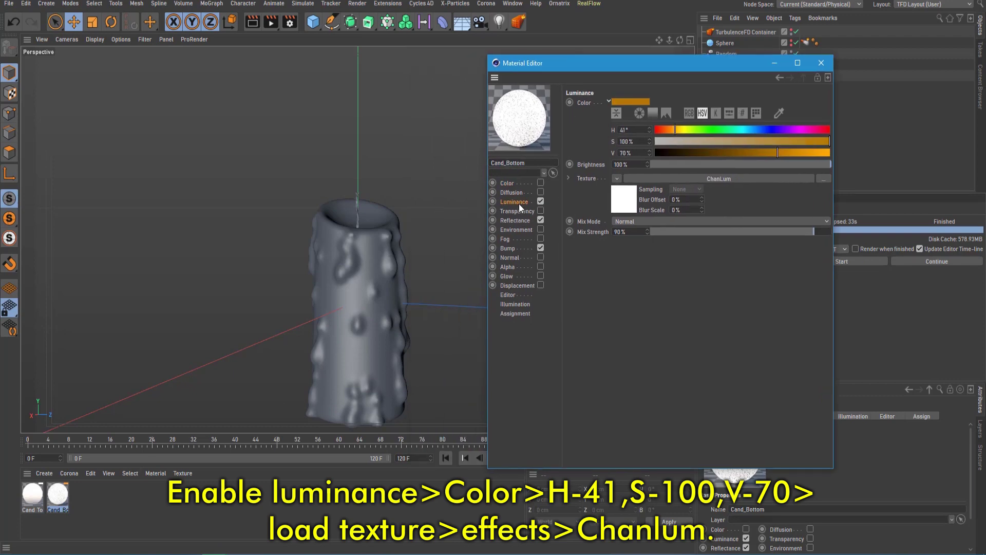
left_click(617, 179)
mouse_move(626, 399)
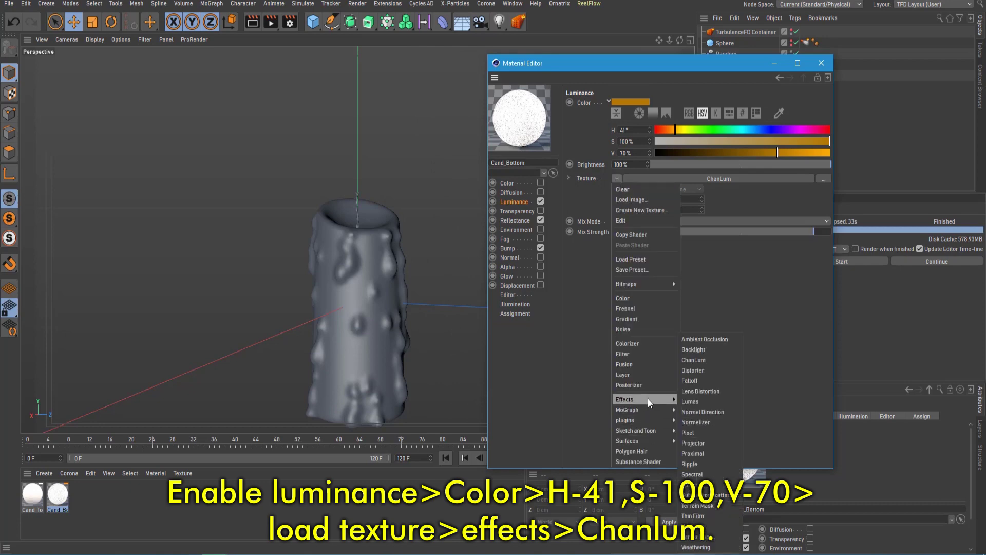
left_click(694, 359)
left_click(628, 193)
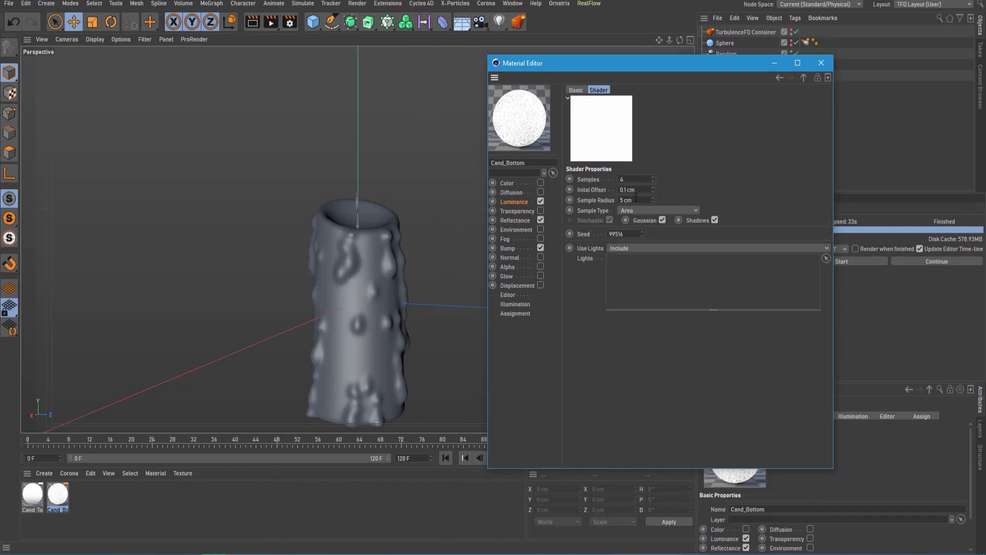
left_click(618, 189)
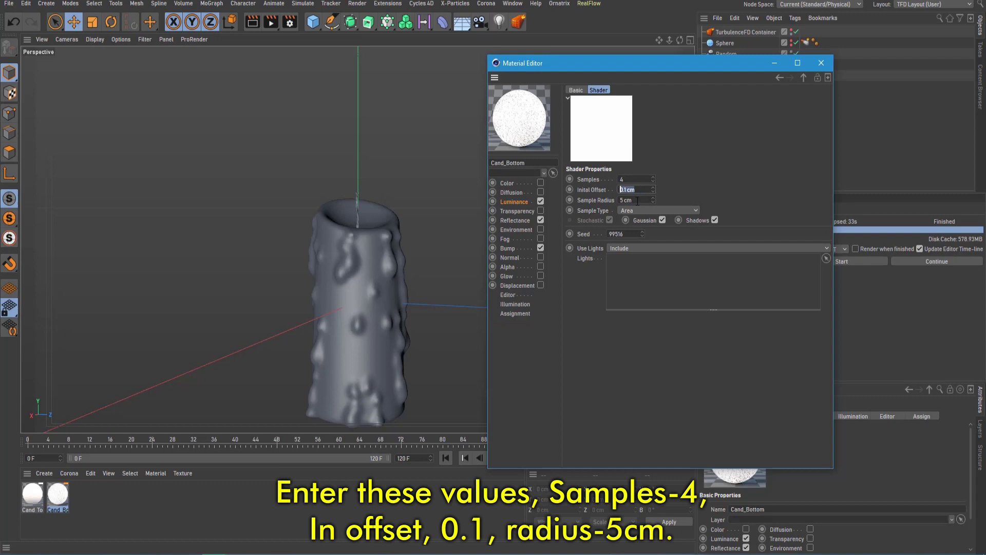
Add a 20% Noise bump stretched on Y, then apply Cand_Bottom to the Volume Mesher.
left_click(518, 248)
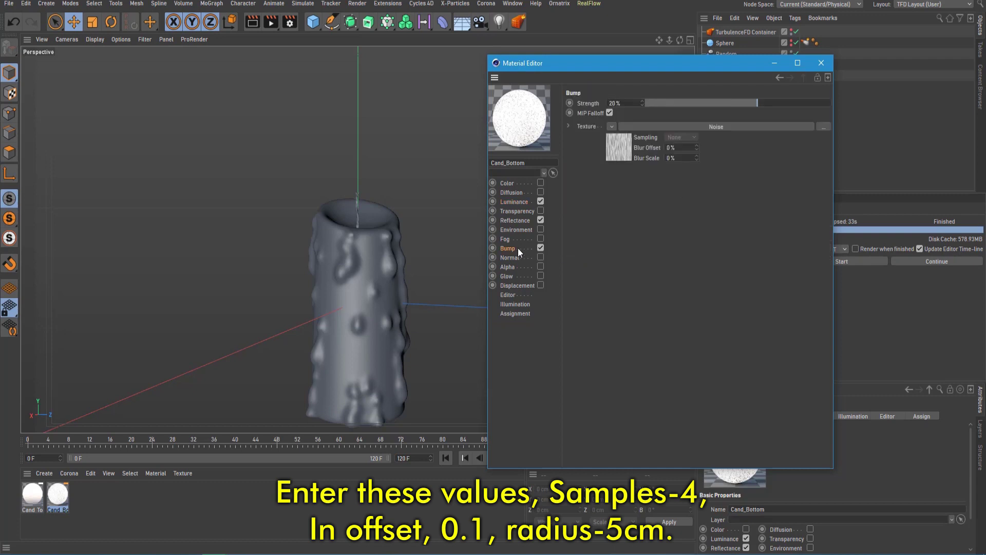
left_click(620, 147)
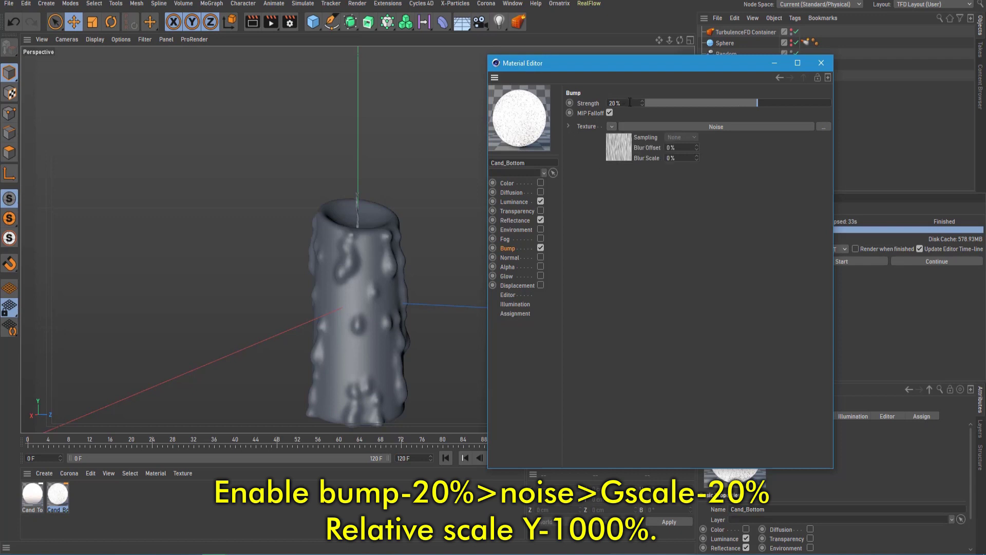
left_click(618, 145)
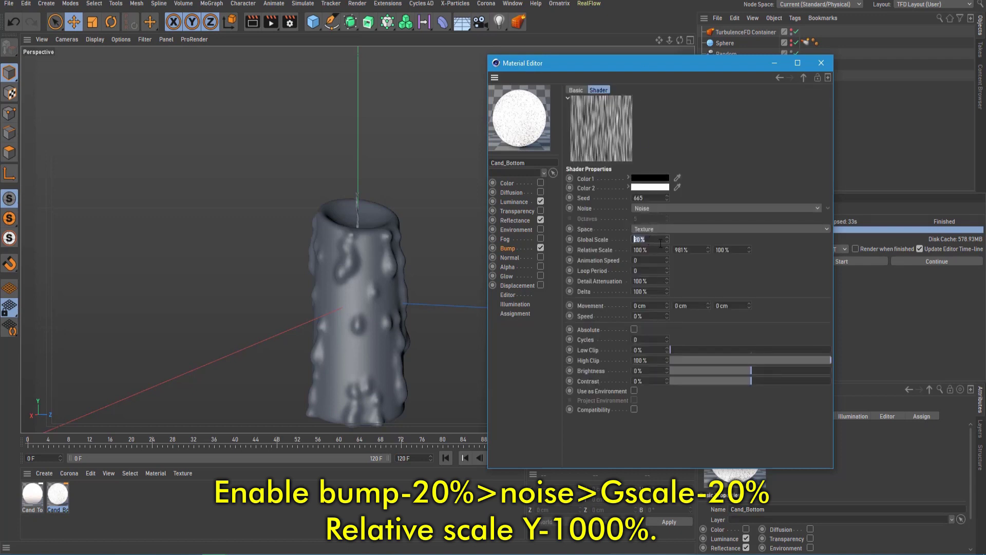
left_click(677, 250)
left_click(821, 63)
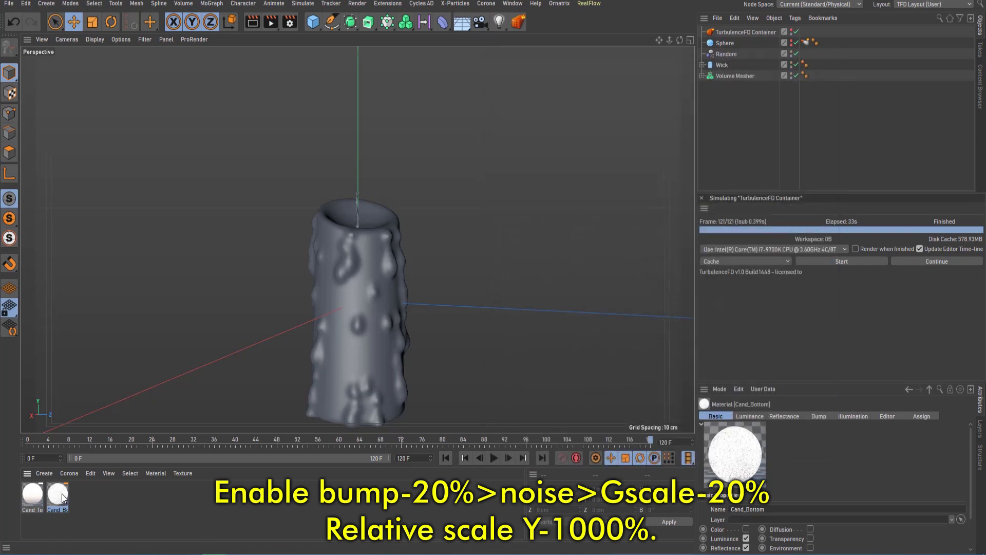
left_click_drag(730, 76, 800, 78)
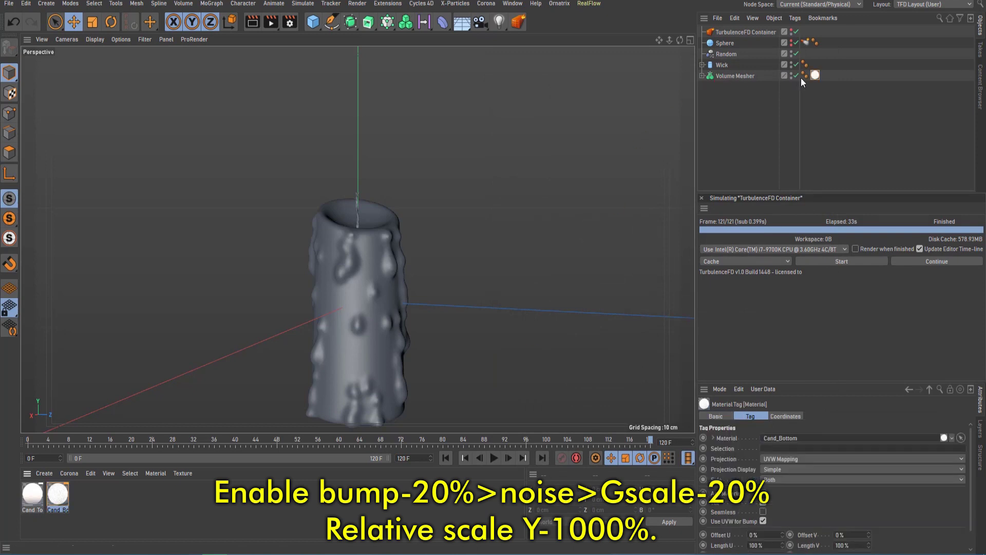
Give Cand_Top 300% luminance and a 2D-V gradient alpha, then add it as the Volume Mesher's second material.
double_click(32, 494)
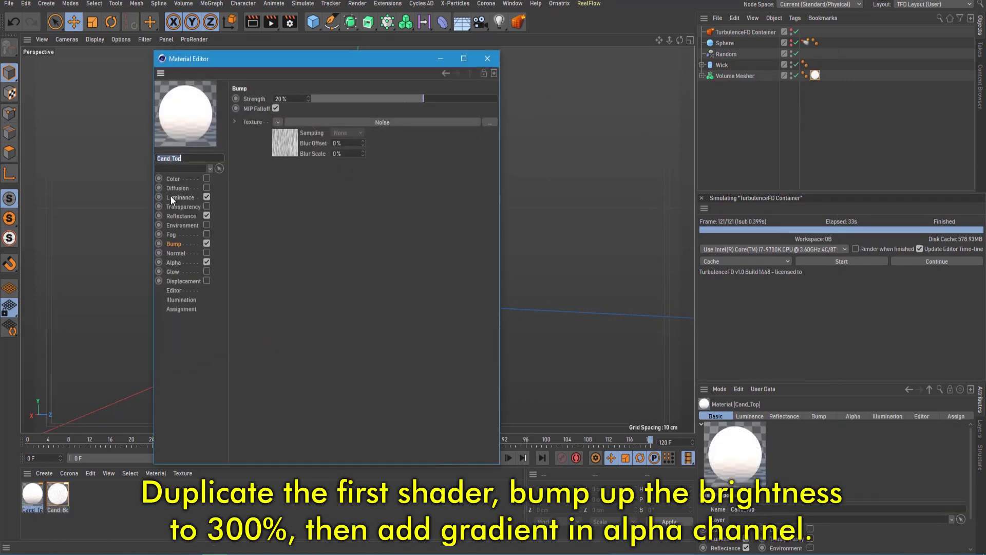
left_click_drag(260, 62, 411, 62)
left_click(306, 201)
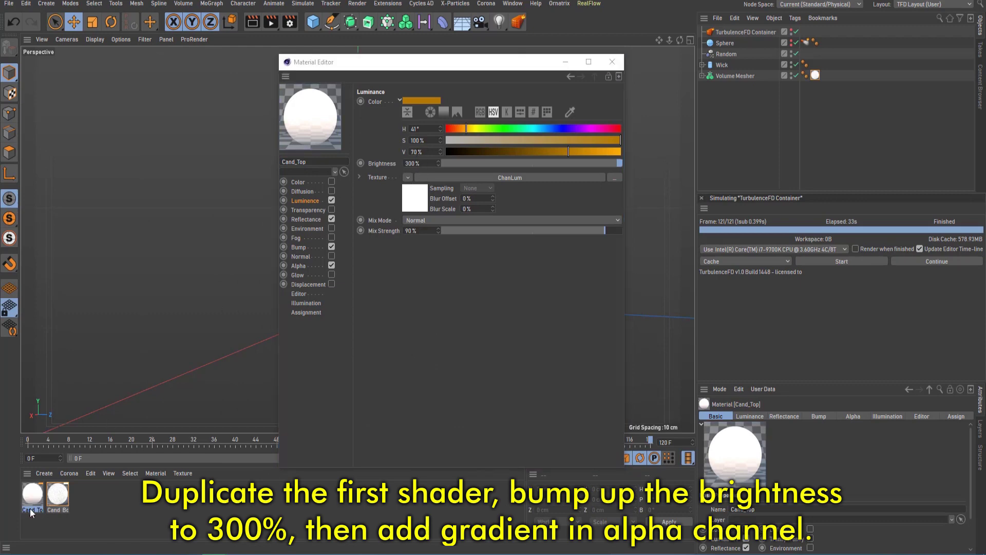
left_click(298, 265)
left_click(423, 181)
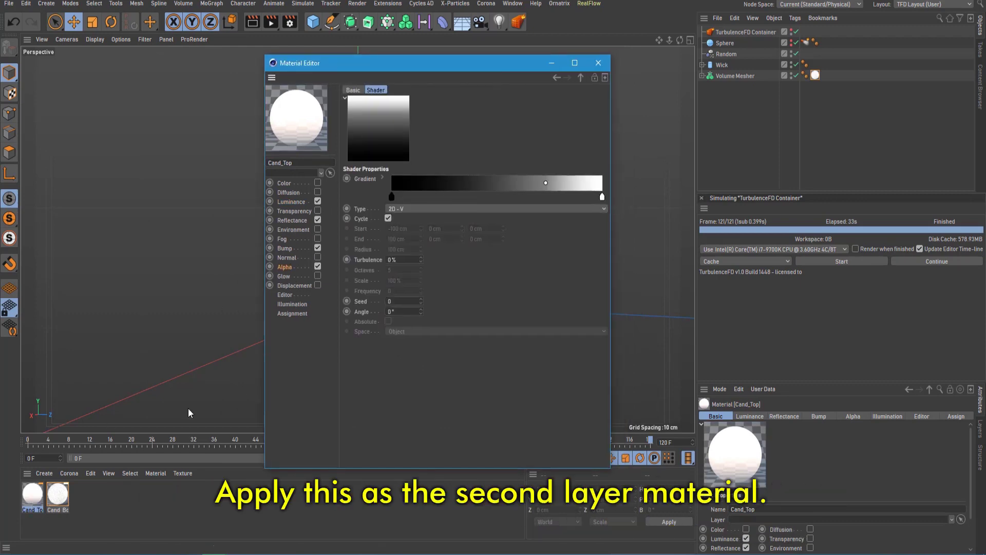
left_click(598, 62)
left_click_drag(825, 117, 752, 75)
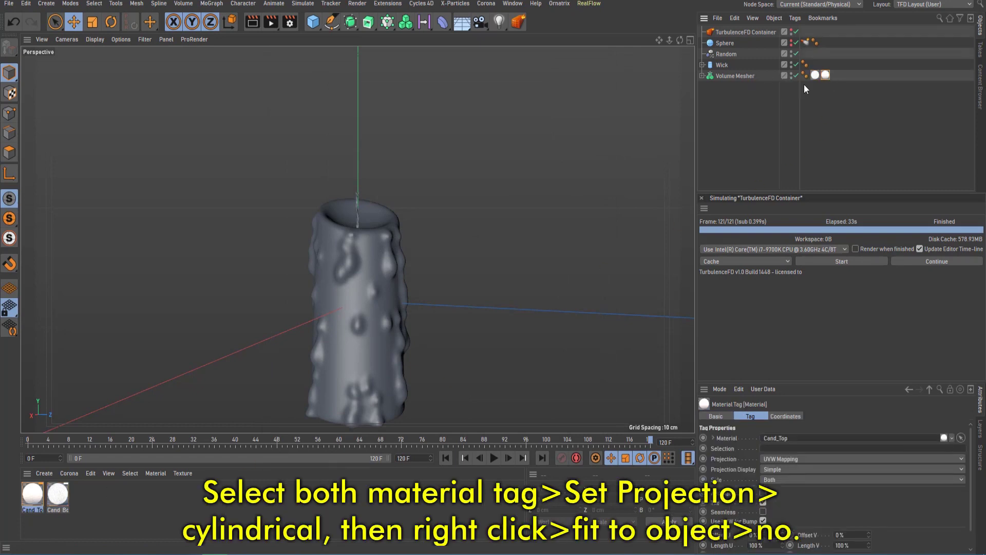
Set both candle material tags to Cylindrical projection and fit them to the Volume Mesher without sub-objects.
left_click(817, 63, "shift")
left_click(809, 337)
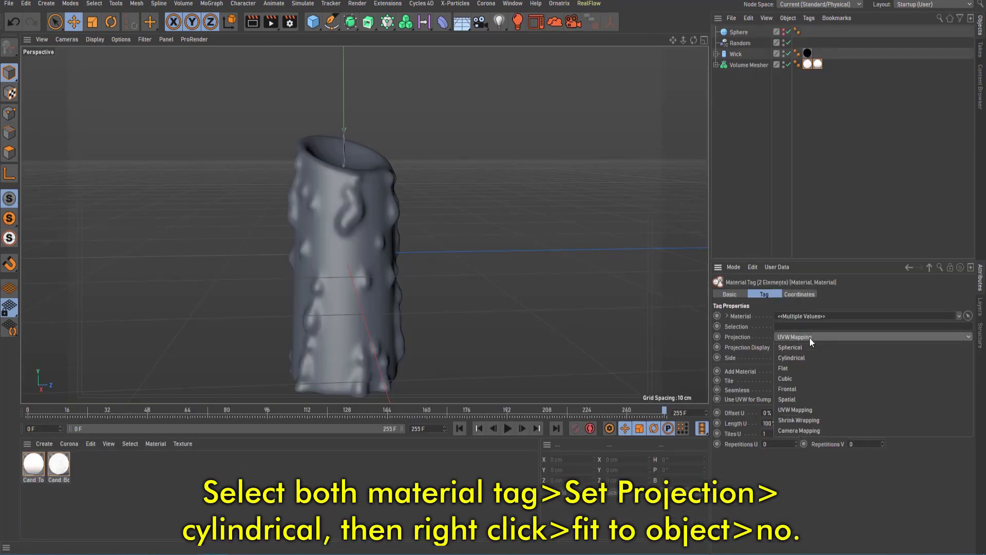
left_click(803, 356)
right_click(821, 64)
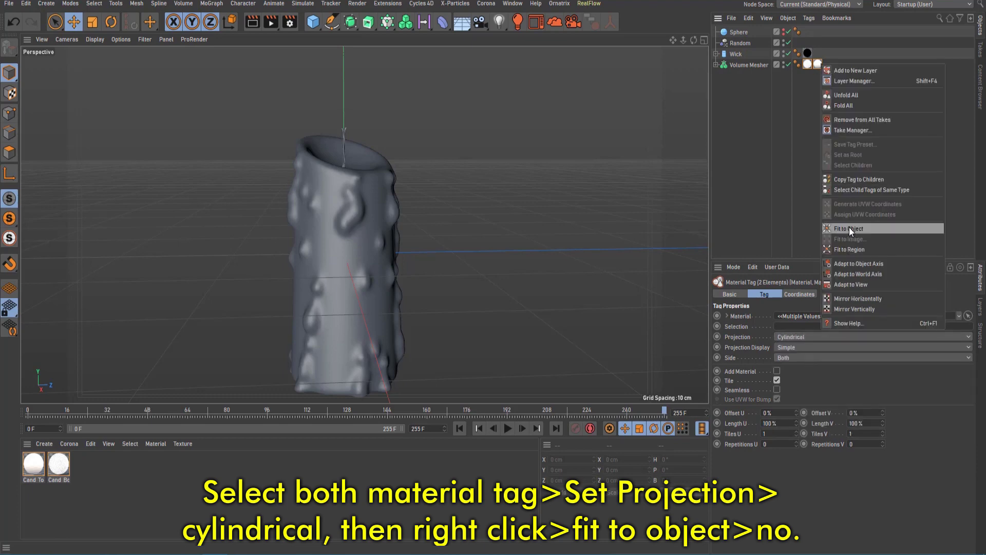
left_click(849, 227)
left_click(549, 315)
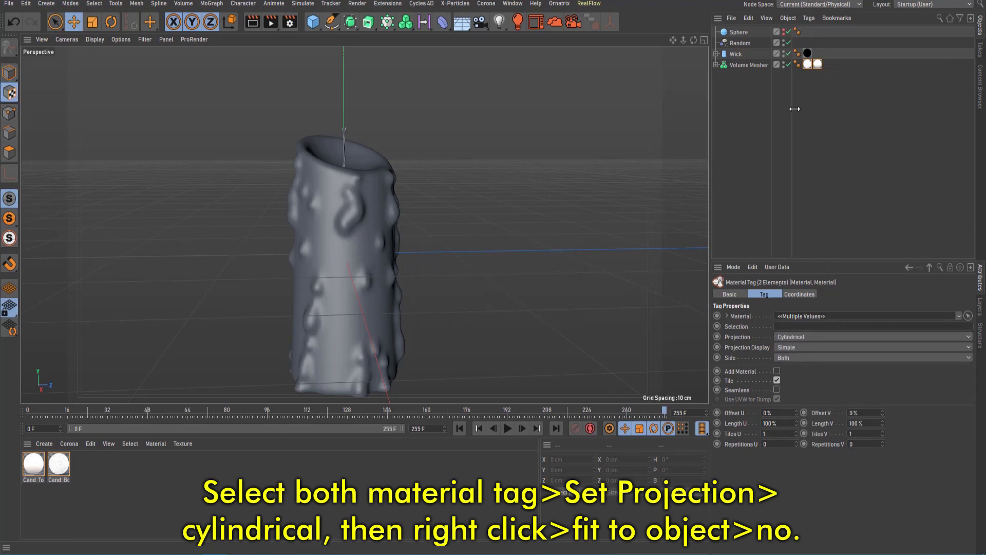
left_click(817, 64)
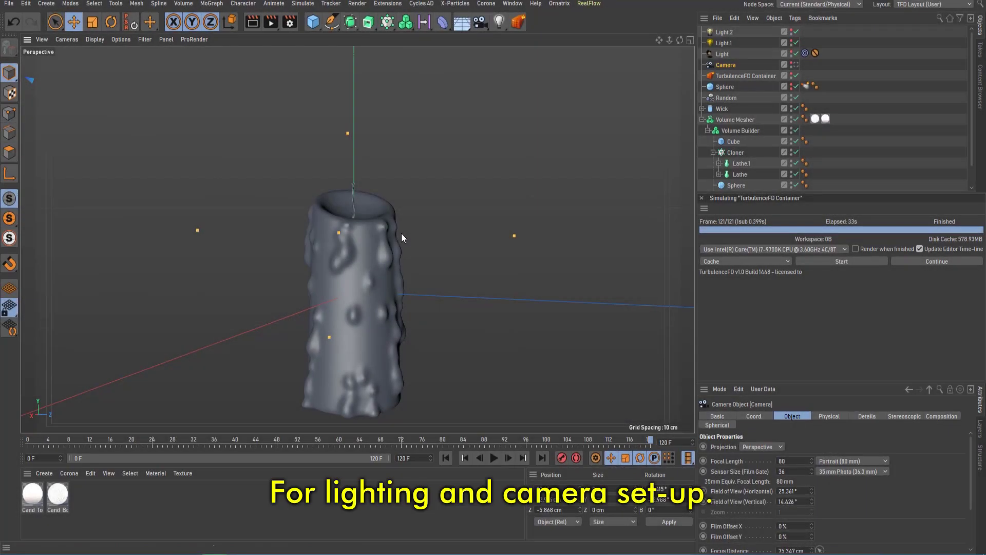
Create a null named Target and assign it as the Target Object of the spotlight's Target tag.
middle_click(402, 233)
middle_click(252, 324)
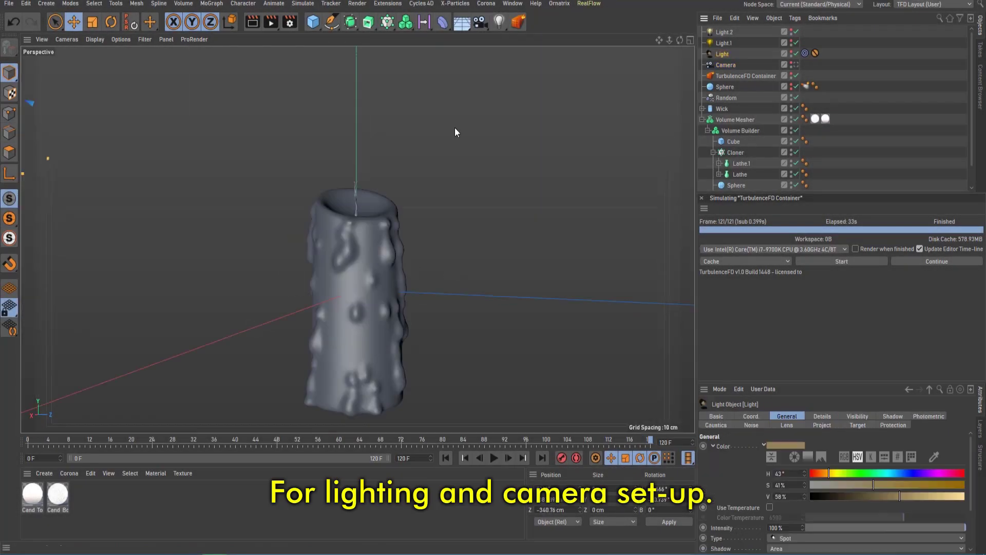
middle_click(513, 185)
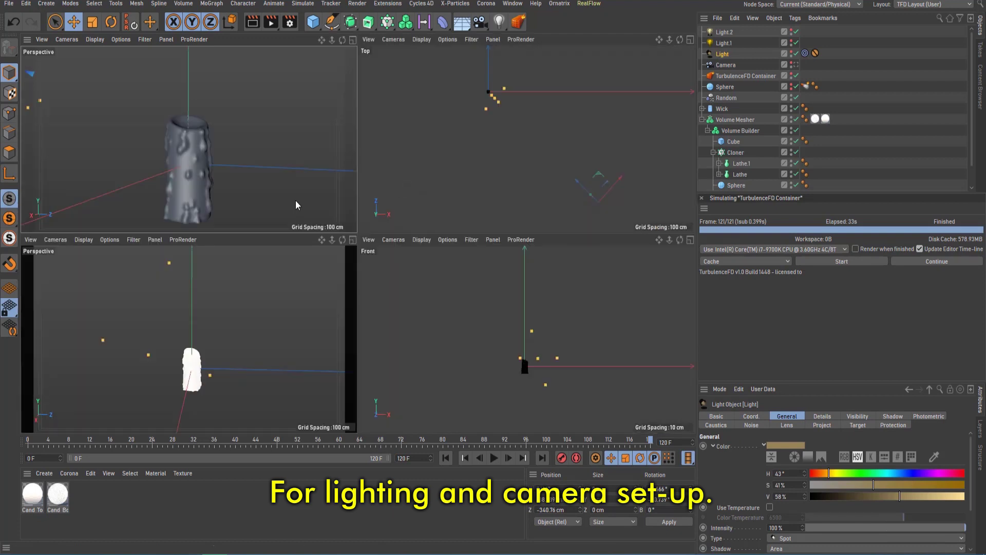
middle_click(248, 357)
mouse_move(367, 304)
left_mouse_down("alt")
mouse_move(525, 233)
mouse_move(513, 231)
left_mouse_up("alt")
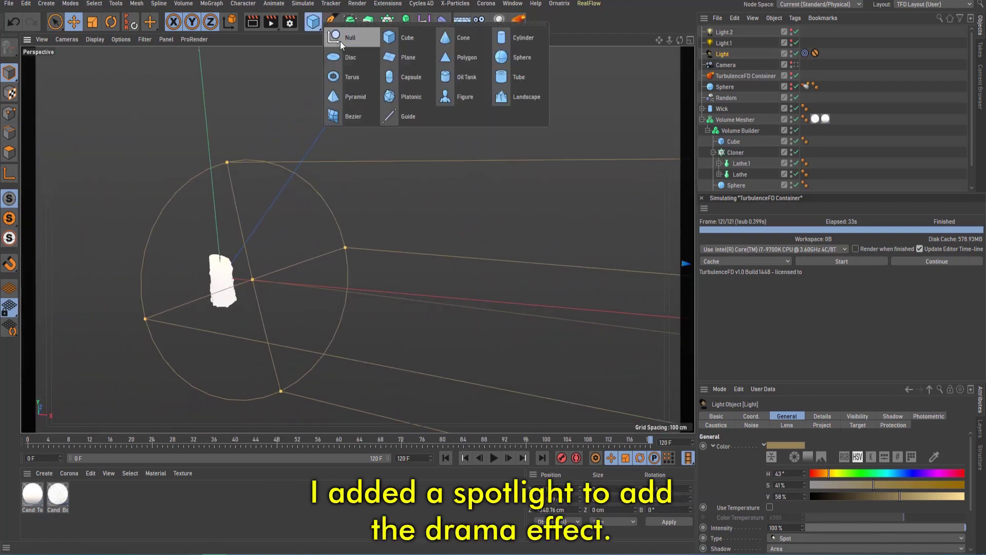
left_click_drag(313, 22, 343, 41)
double_click(721, 32)
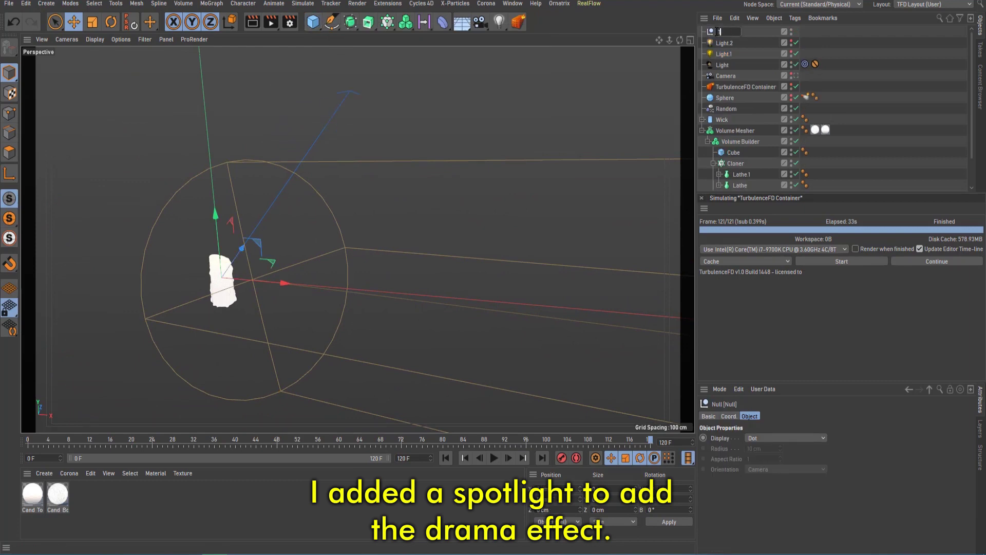
type("Target")
key("Return")
mouse_move(804, 64)
left_mouse_down()
mouse_move(739, 160)
mouse_move(757, 443)
left_mouse_up()
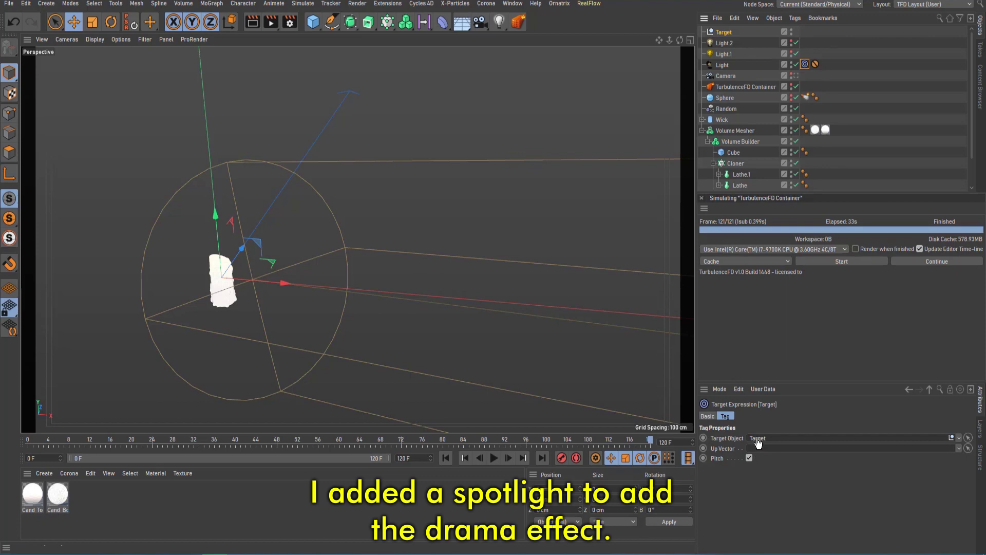
Make Light.1 a dim ambient light with Ambient Illumination at 20% intensity.
left_click(732, 54)
left_click_drag(289, 252, 533, 268, "alt")
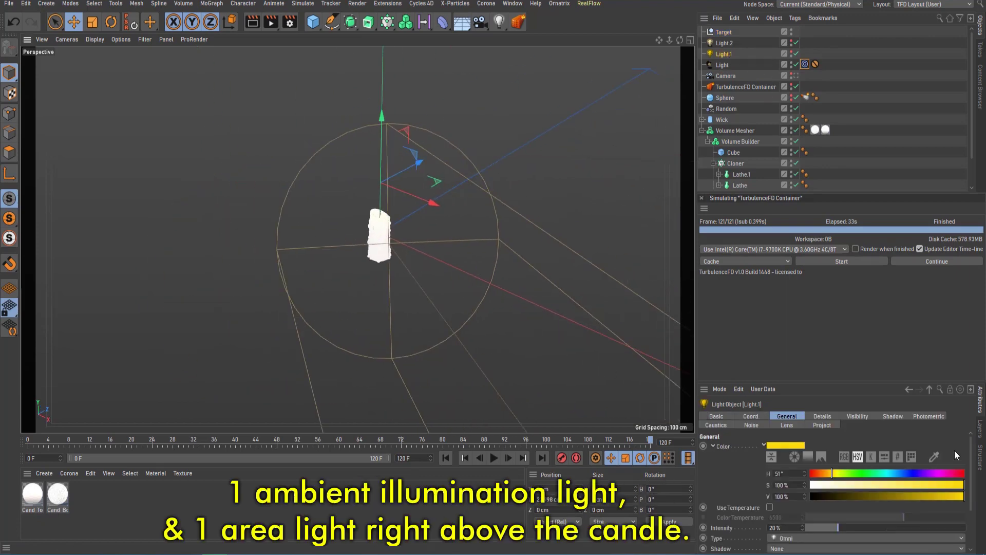
scroll(956, 455, "down", 3)
mouse_move(481, 201)
left_mouse_down("alt")
mouse_move(405, 205)
mouse_move(772, 550)
left_mouse_up("alt")
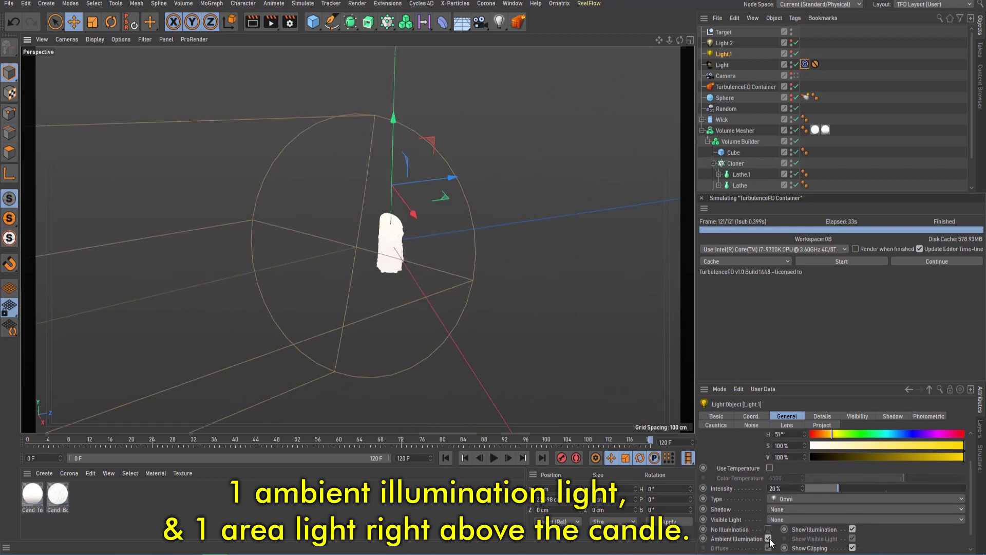
left_click(771, 488)
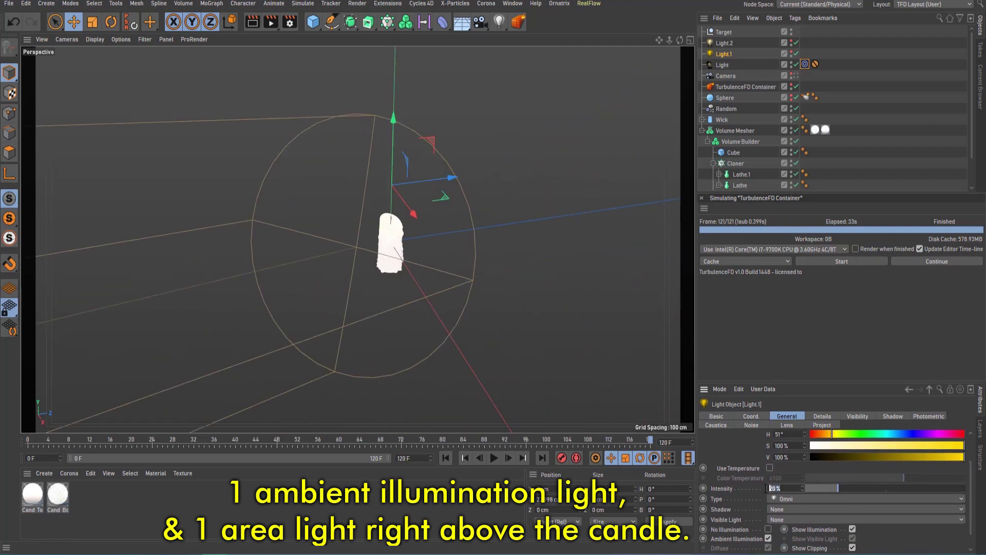
Lower Light.2 along Y so it sits just above the candle's wick.
left_click(733, 43)
scroll(413, 206, "up", 5)
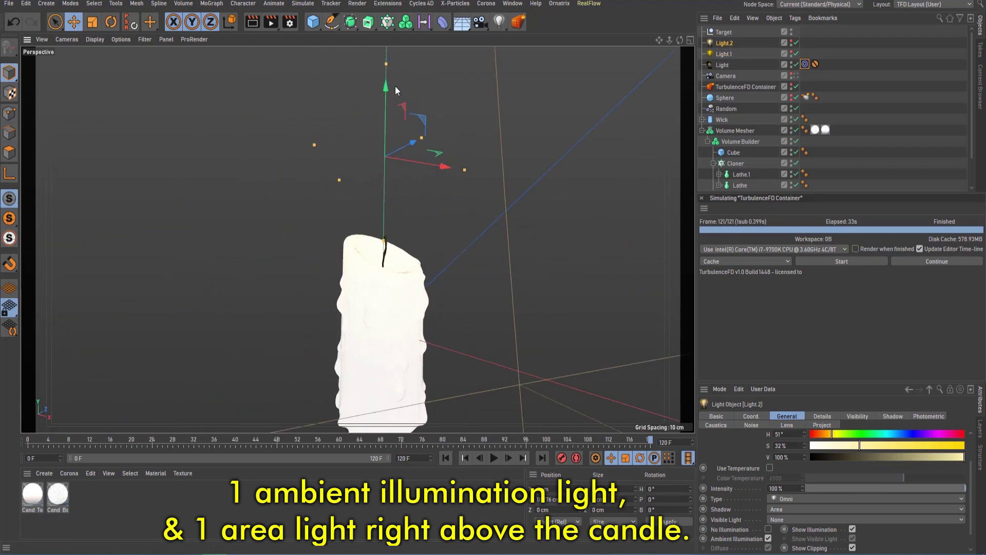
left_click_drag(395, 91, 382, 174)
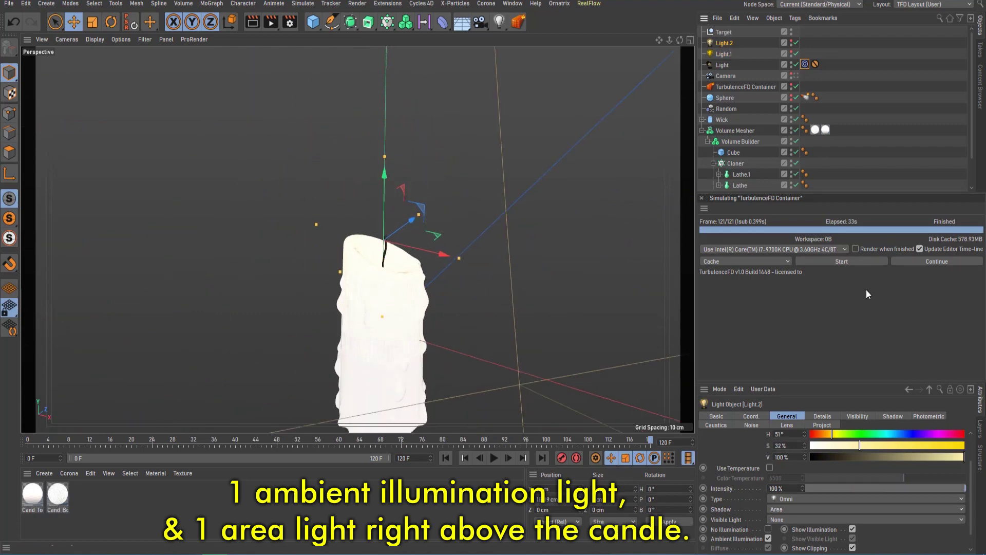
Put Volume Mesher in Light.2's Include list so only the candle is lit.
left_click(821, 425)
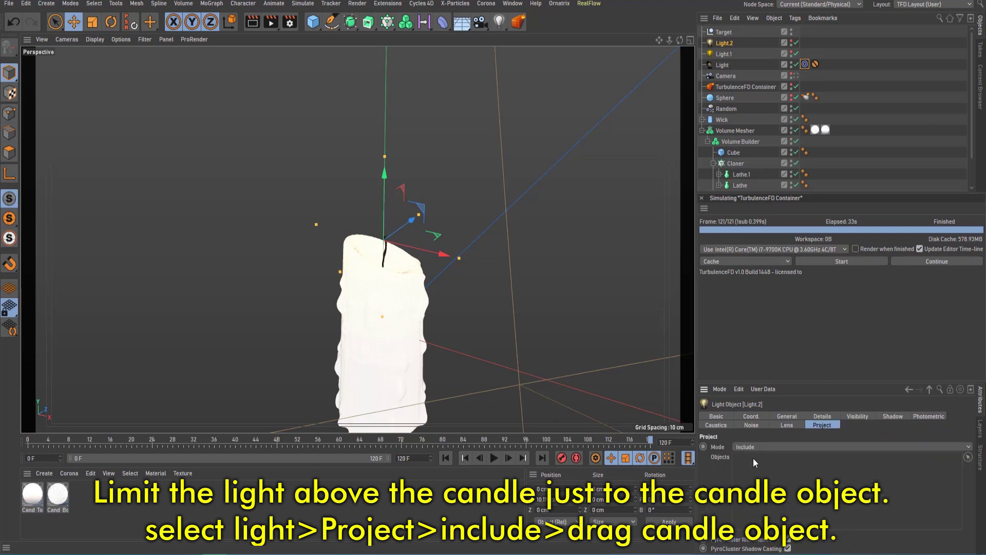
left_click(702, 131)
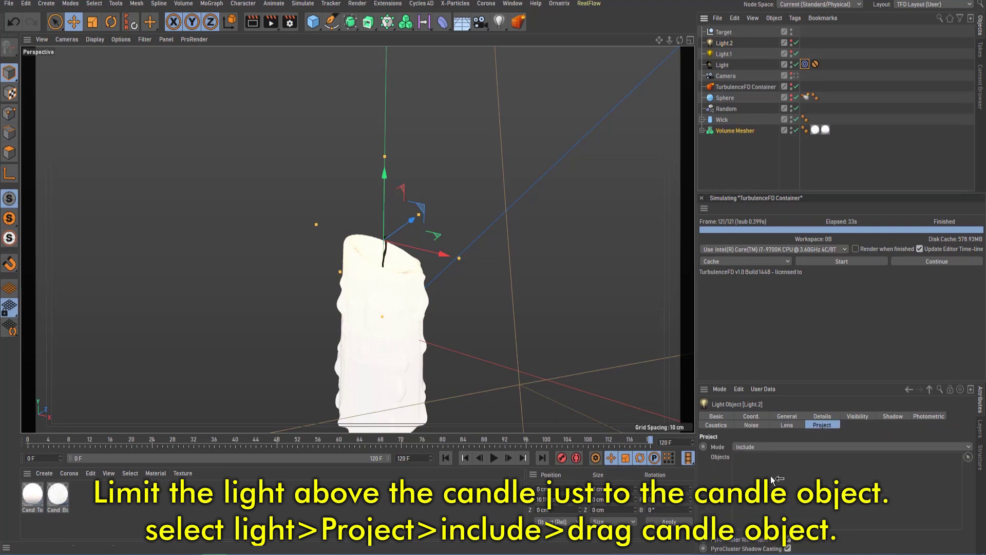
left_click_drag(732, 131, 775, 478)
middle_click_drag(423, 330, 373, 250, "alt")
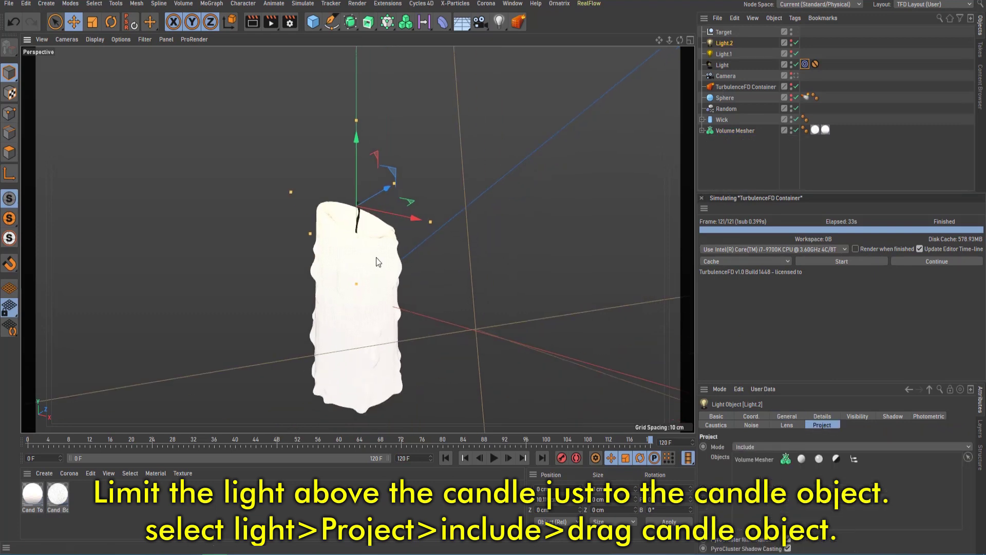
left_click_drag(376, 258, 333, 254, "alt")
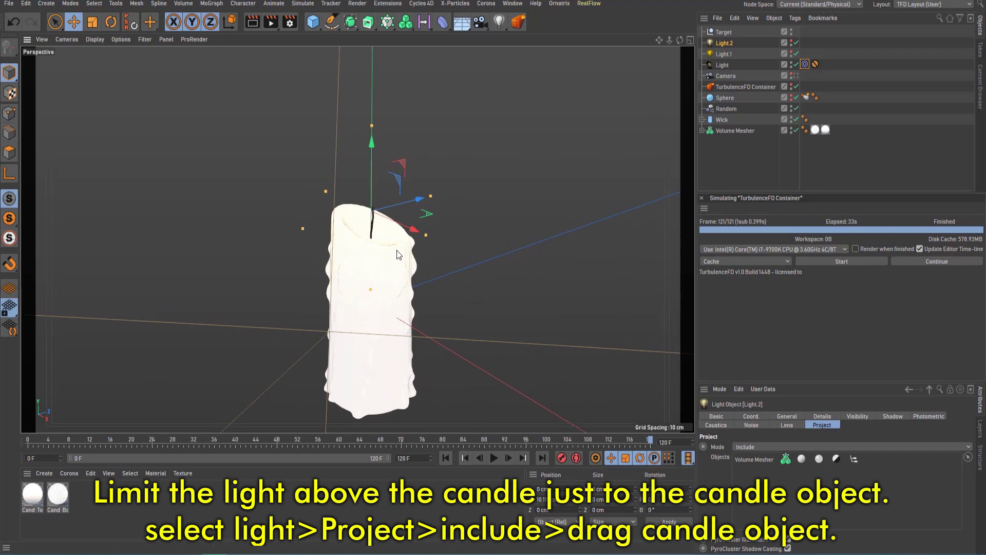
left_click_drag(395, 251, 396, 254, "alt")
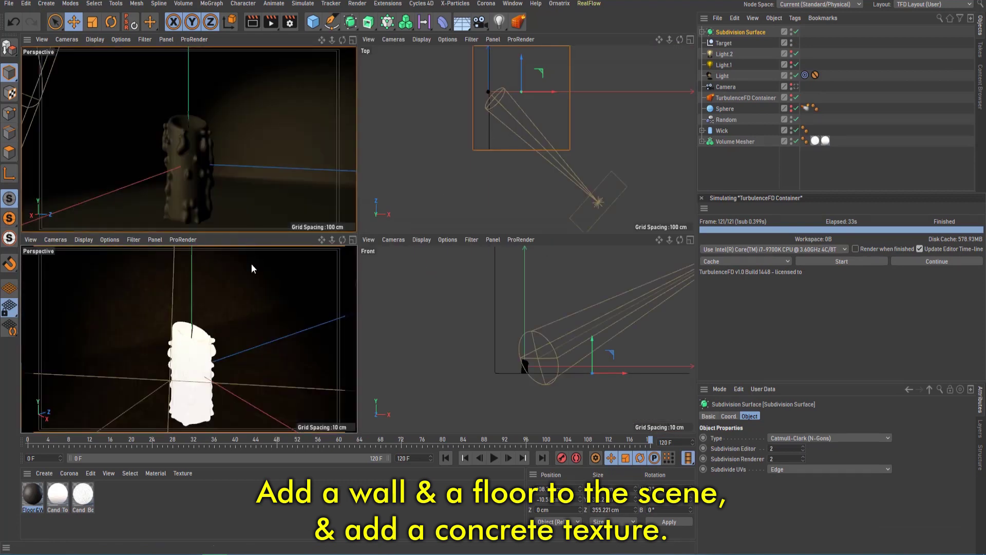
Disable the Subdivision Surface and make the Cube.1 wall-and-floor backdrop visible.
middle_click(251, 264)
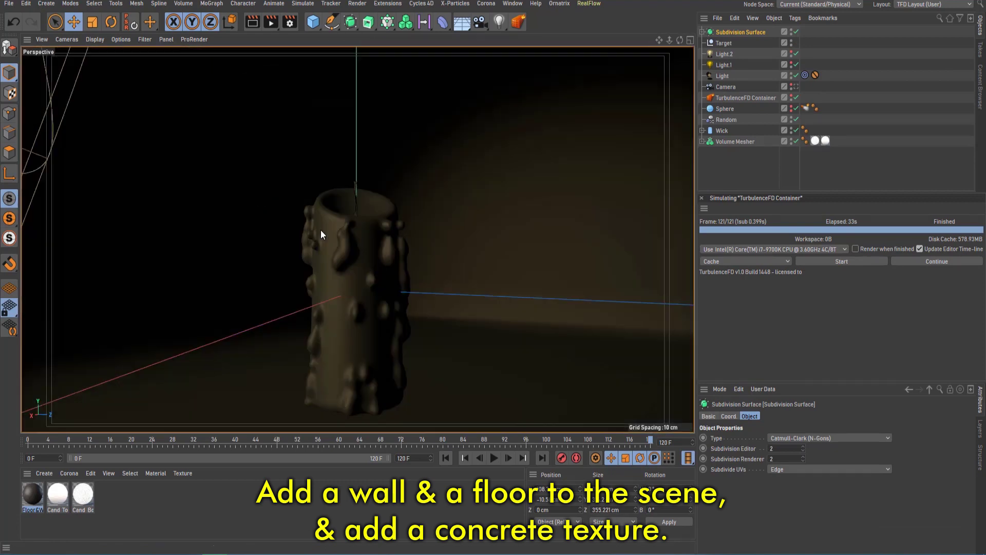
left_click(795, 31)
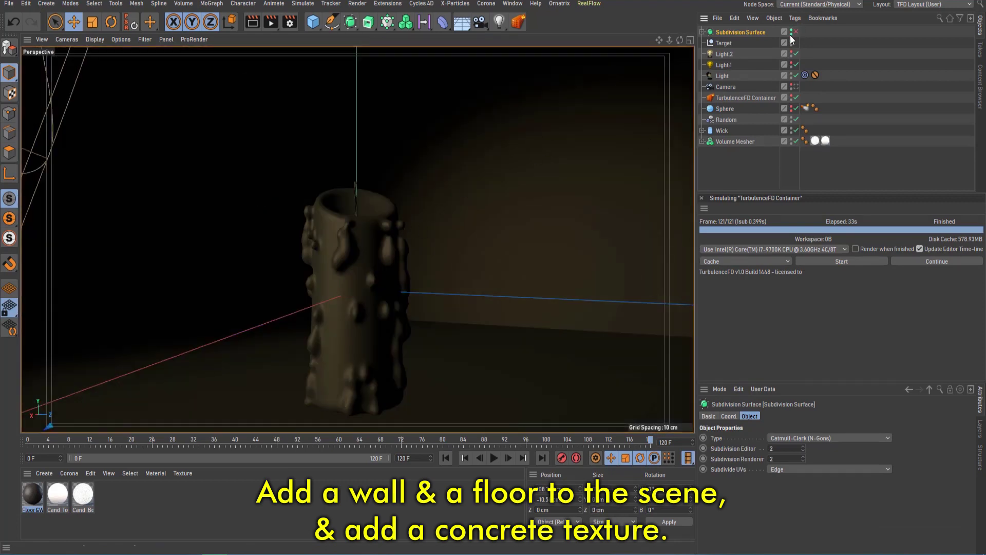
left_click(703, 32)
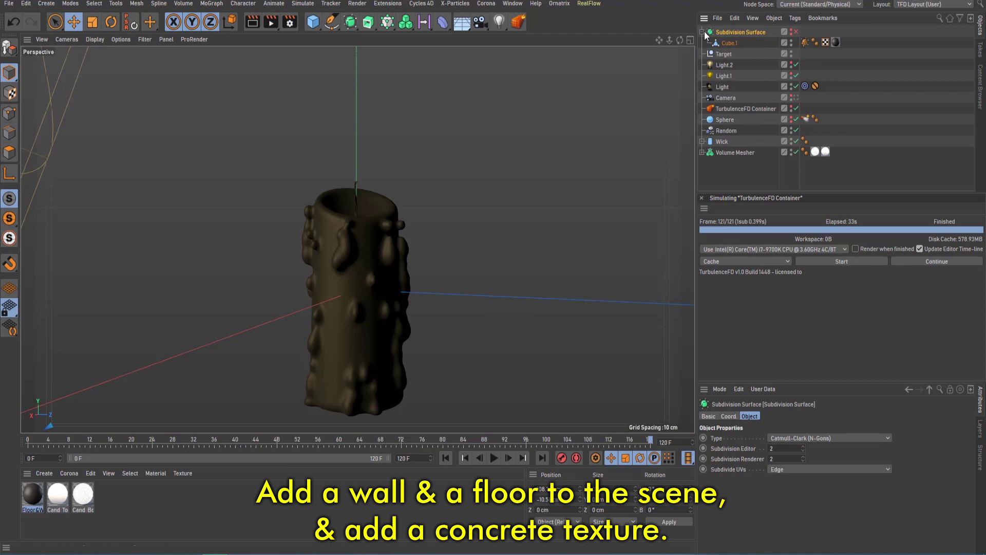
left_click(791, 42)
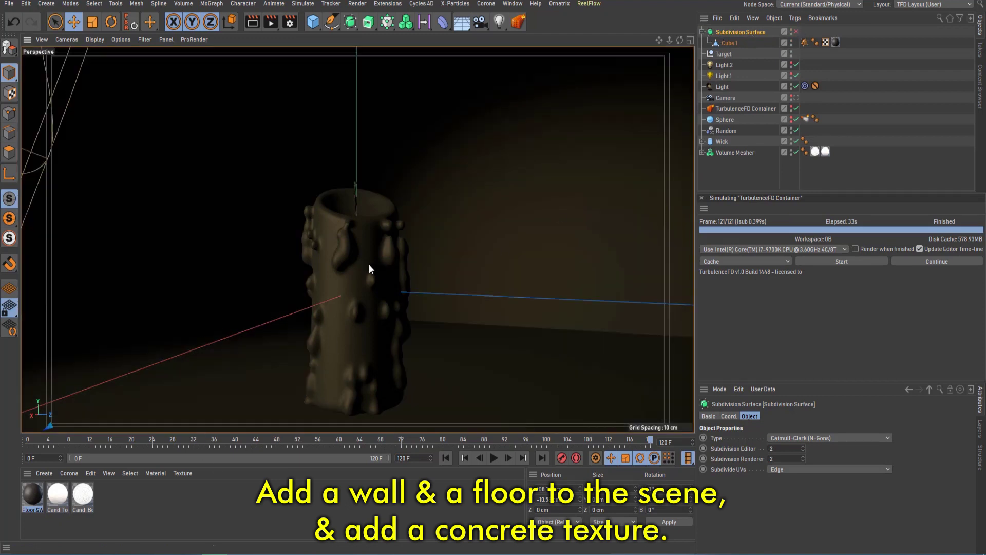
mouse_move(368, 264)
left_mouse_down("alt")
mouse_move(457, 248)
mouse_move(374, 267)
mouse_move(396, 266)
mouse_move(397, 241)
mouse_move(512, 255)
left_mouse_up("alt")
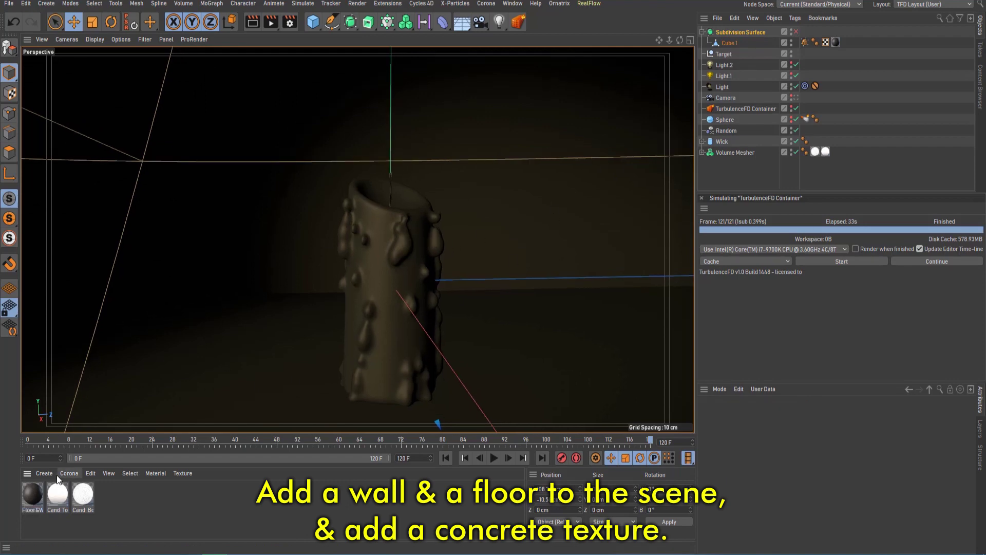
Create a black material 'Mat' with Reflectance off and apply it to the Wick.
double_click(127, 498)
double_click(33, 493)
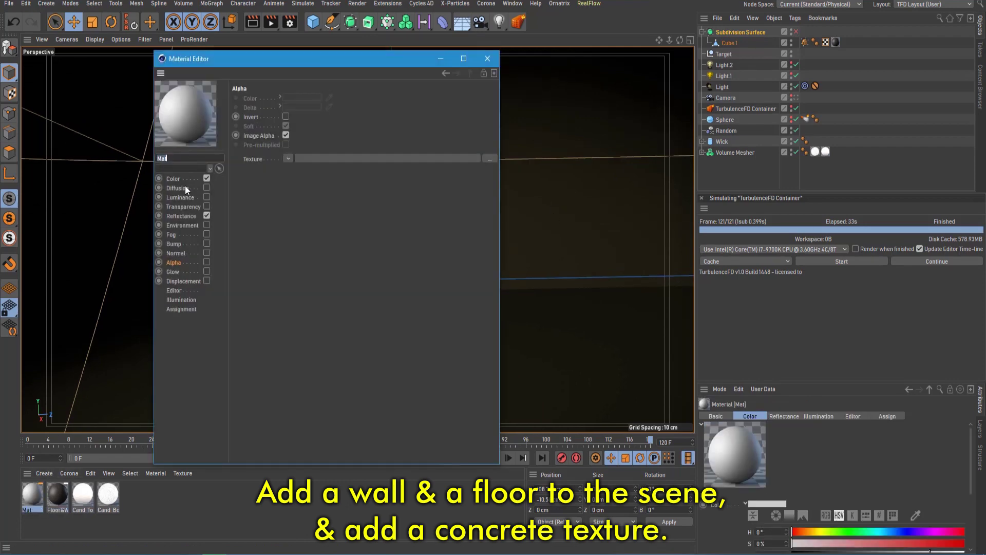
left_click(207, 216)
left_click(180, 179)
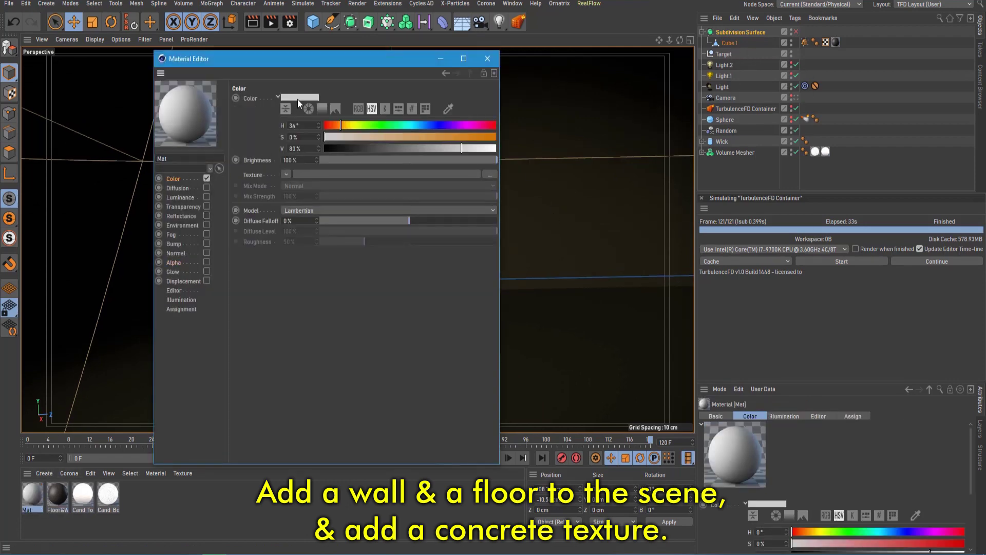
left_click(297, 98)
left_click(261, 137)
left_click(488, 59)
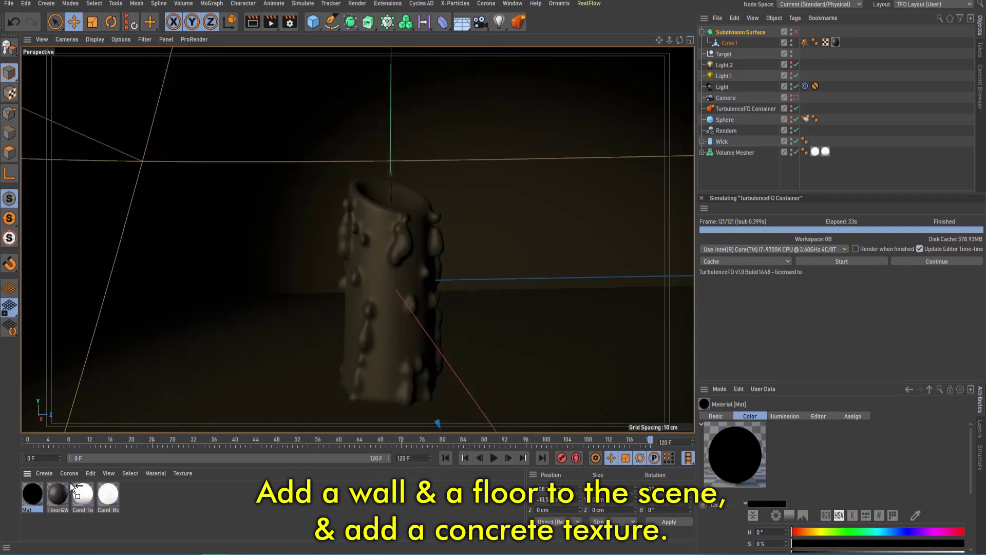
left_click_drag(32, 493, 722, 141)
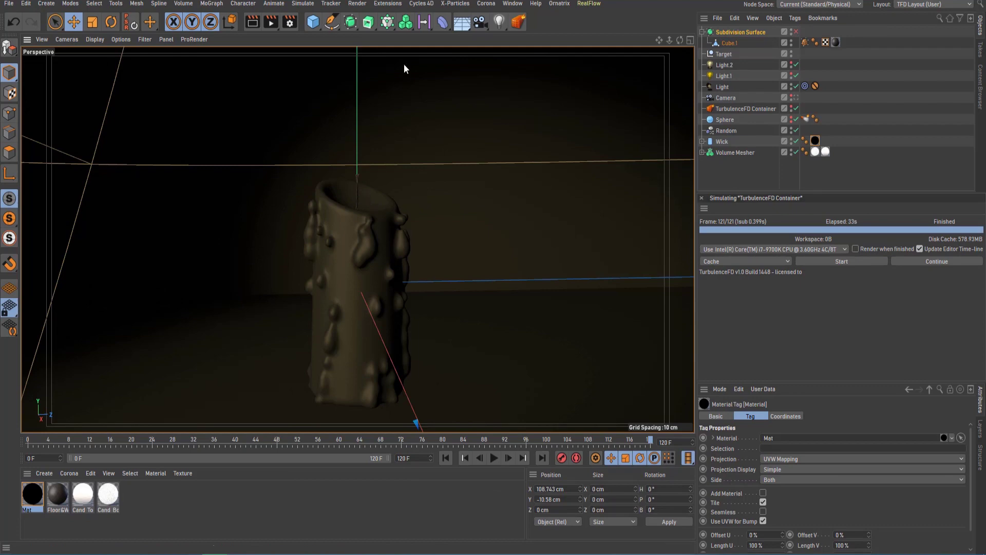
Switch the renderer to Physical with Global Illumination and Depth Of Field enabled.
left_click(289, 21)
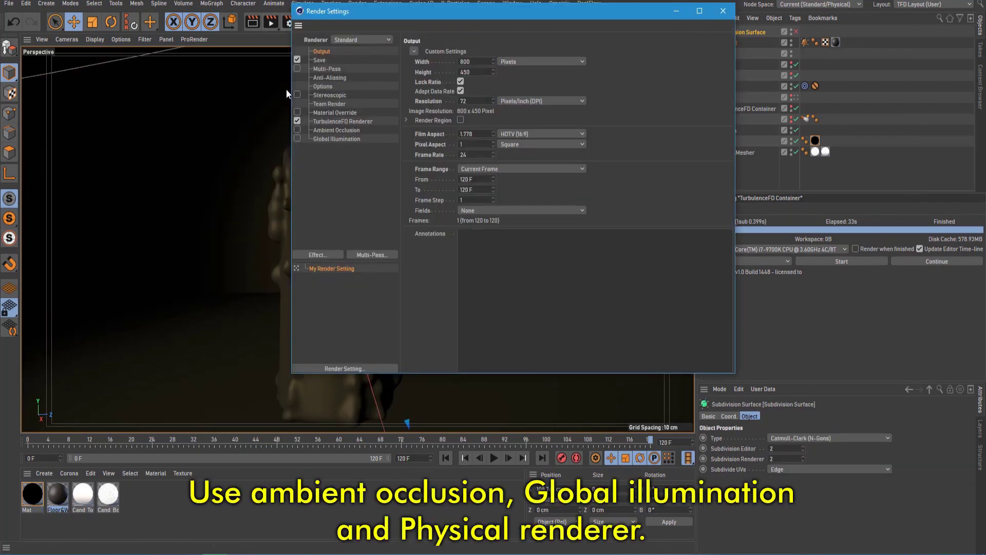
left_click(362, 39)
left_click(361, 54)
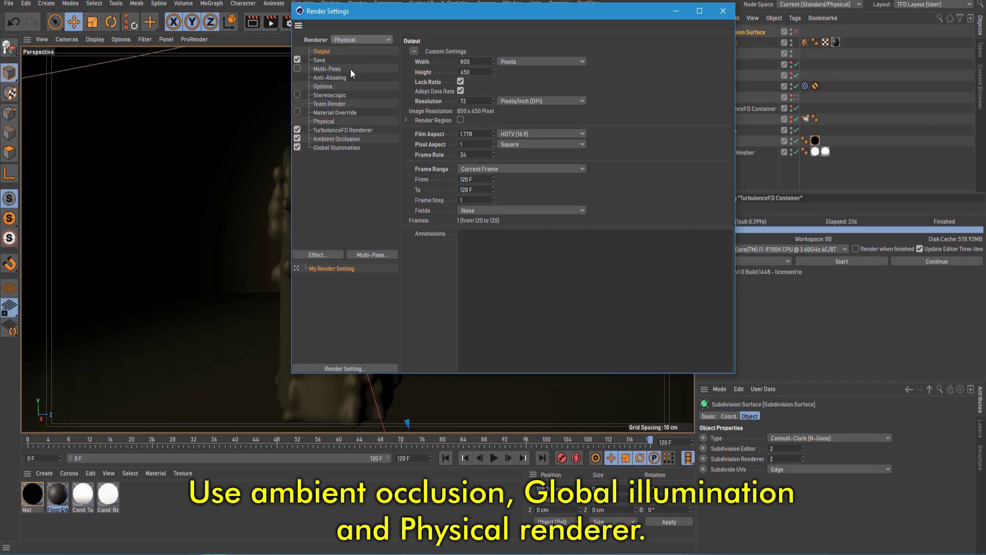
left_click(334, 147)
left_click(338, 148)
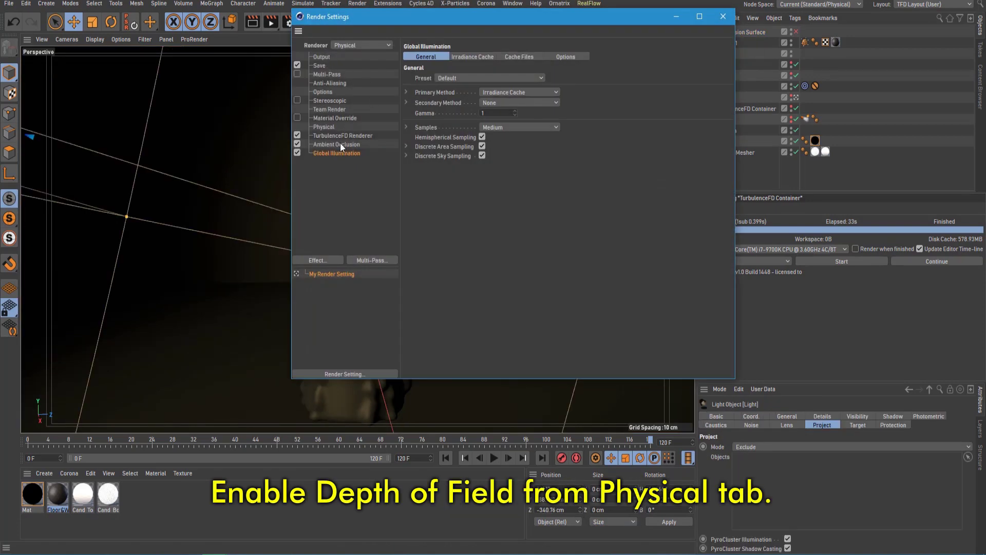
left_click(324, 126)
Pick the camera's Focus Distance on the candle, giving 132.959 cm.
left_click(722, 17)
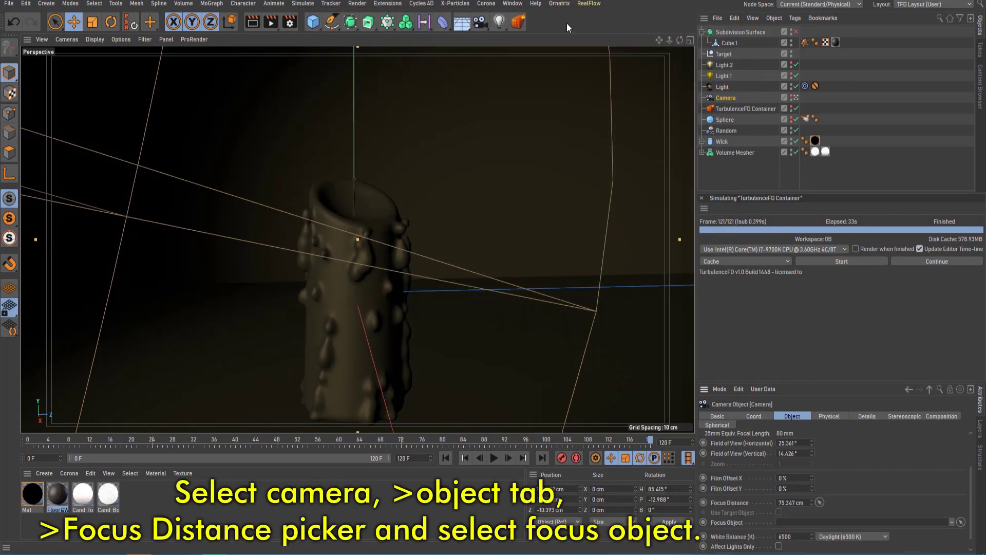
left_click(819, 502)
left_click(358, 252)
Render the scene to the Picture Viewer with Shift+R.
left_click(702, 152)
key("shift+r")
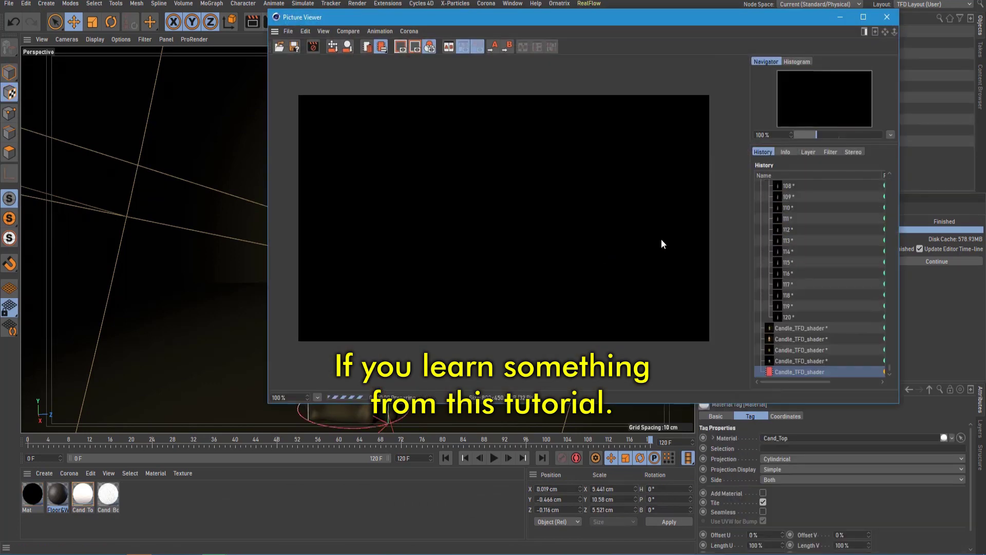